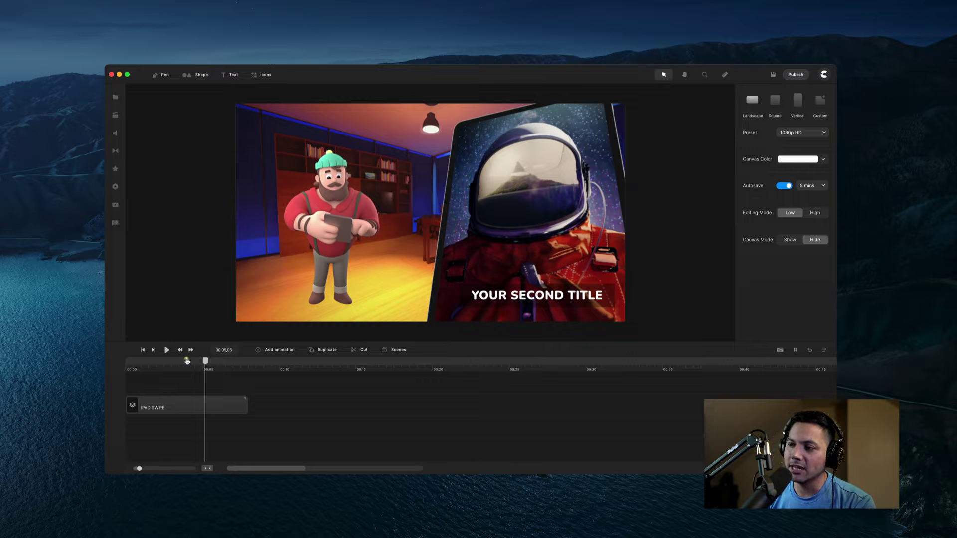
- Play the finished tablet-swipe animation from the beginning and scrub through the part with the second and third titles
drag(205, 363, 131, 363)
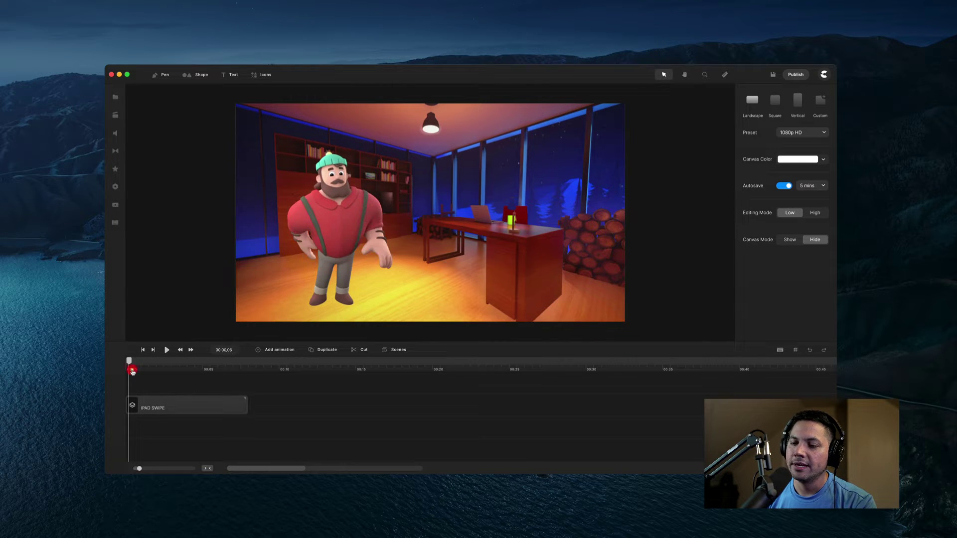
key(space)
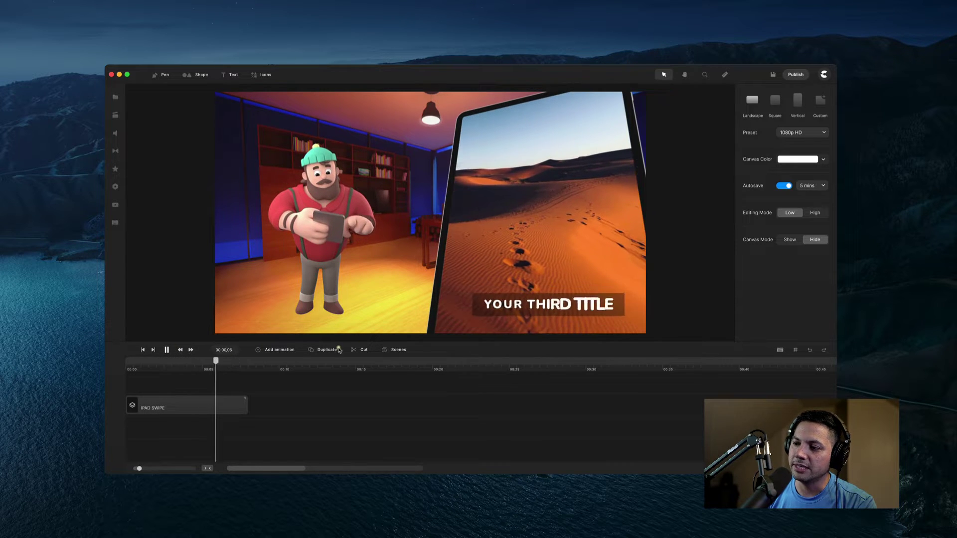
click(229, 362)
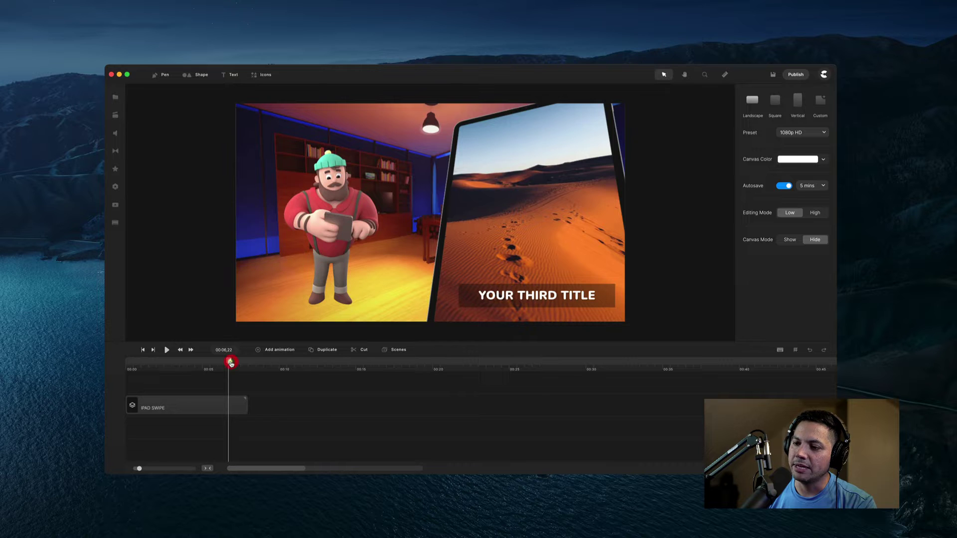
drag(230, 363, 182, 370)
- Delete the IPAD SWIPE group from the timeline and check the Office layer used as the background
click(188, 406)
key(BackSpace)
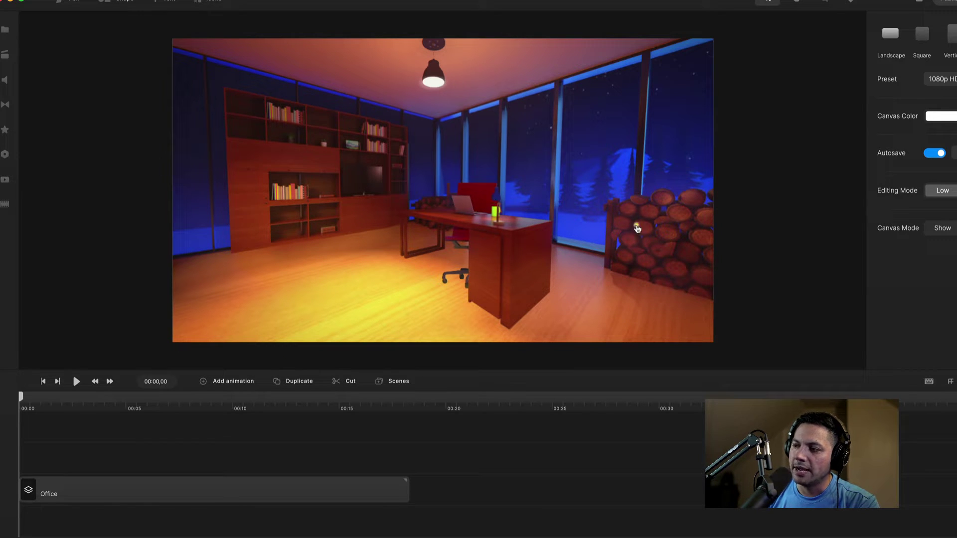
click(161, 485)
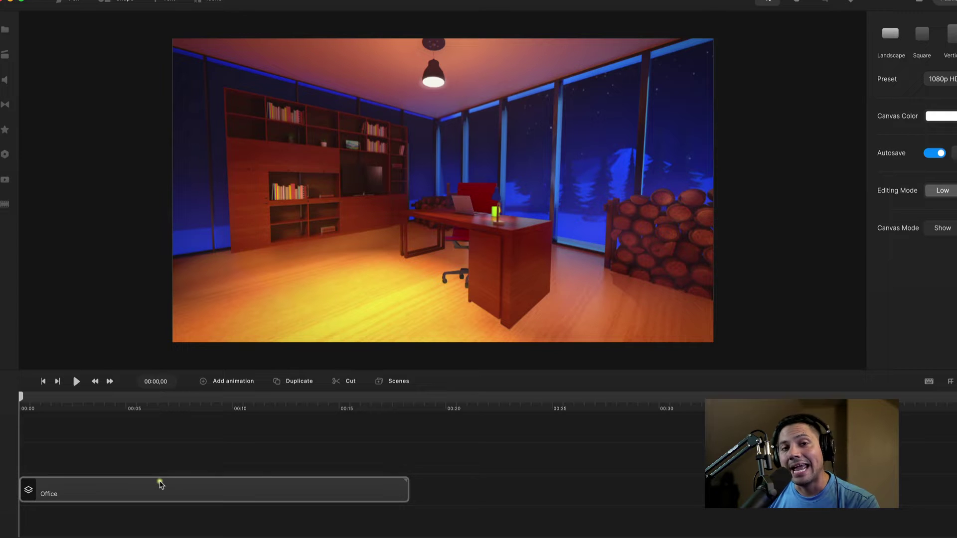
click(124, 517)
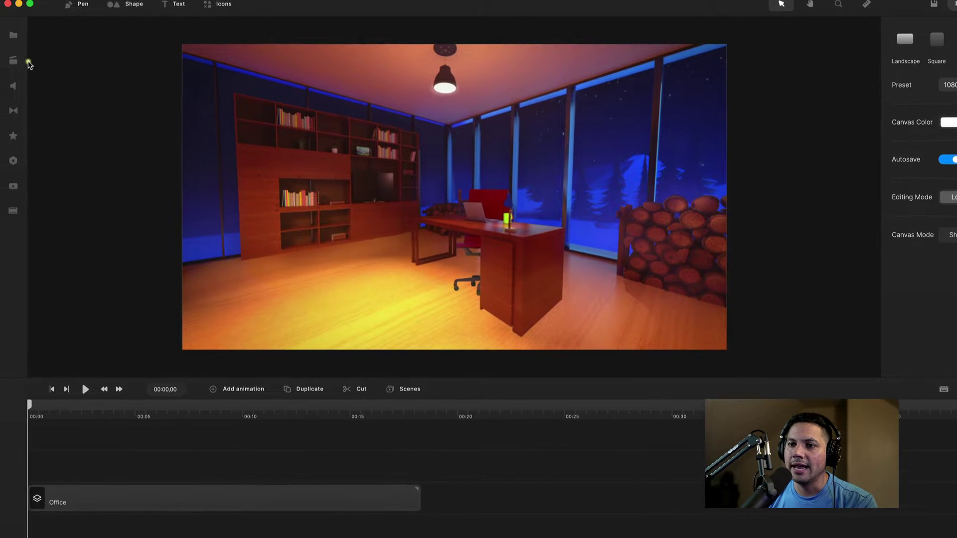
- Find the 3D character Jack in the library with the search term "jack" and place him in the office scene
click(14, 62)
click(57, 73)
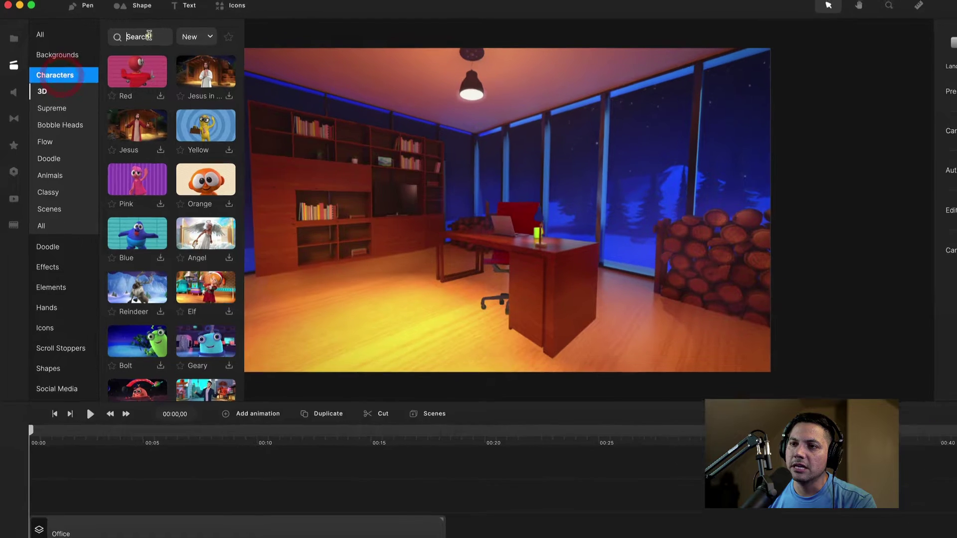
click(149, 36)
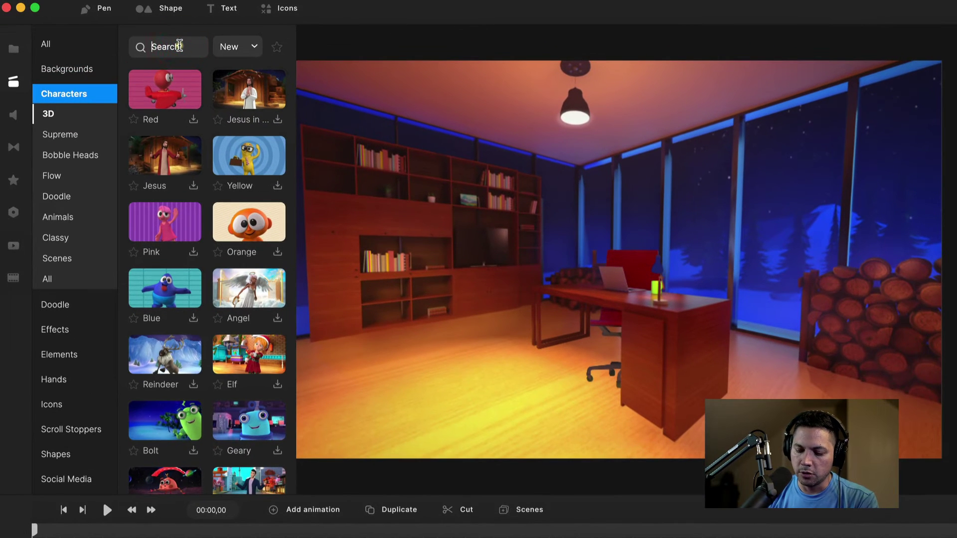
text(jack)
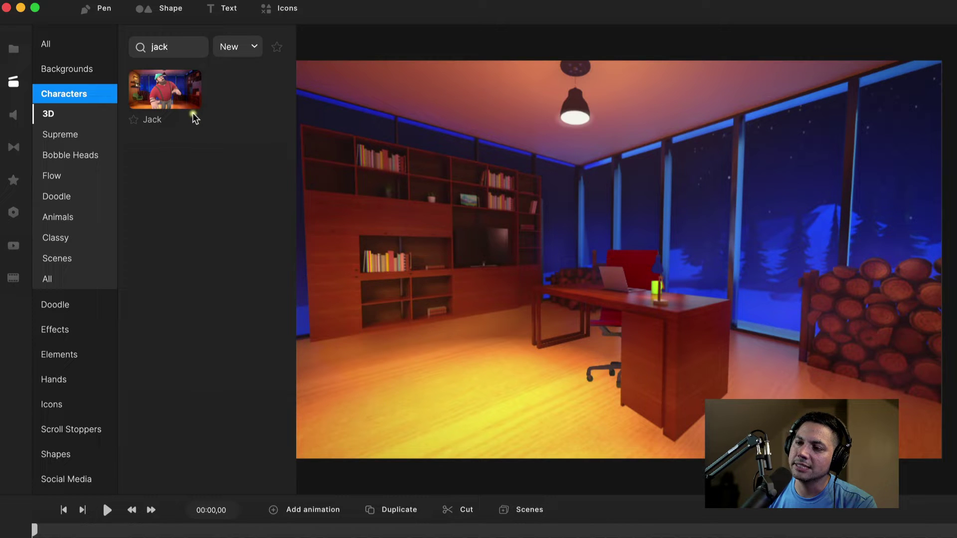
click(168, 83)
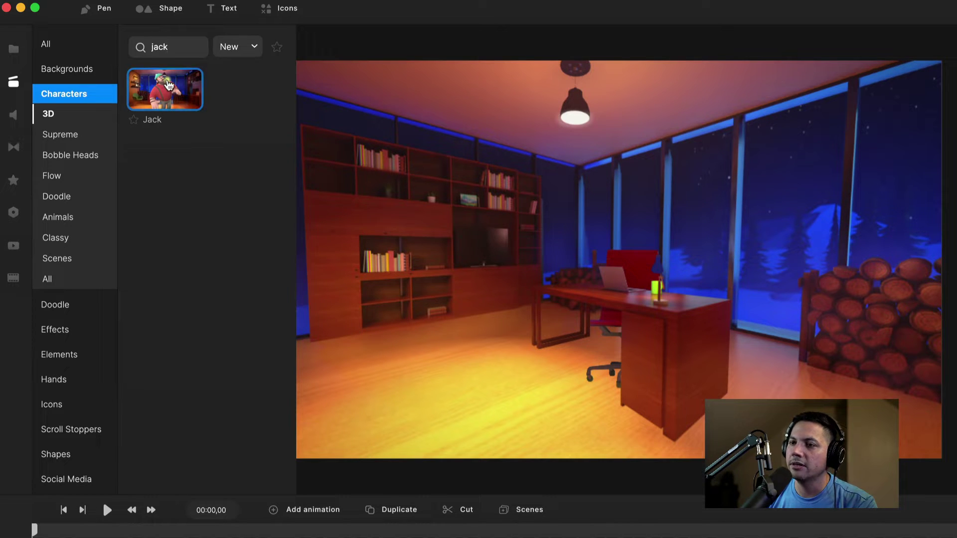
drag(168, 84, 531, 240)
click(14, 82)
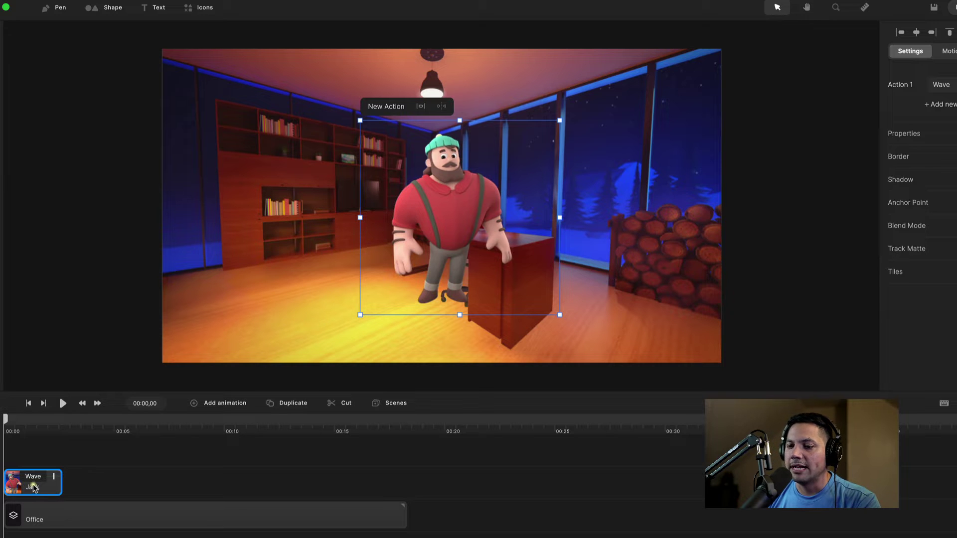
- Change Jack's action from Wave to Swiping Tablet and extend it to the end of the Office layer
click(37, 486)
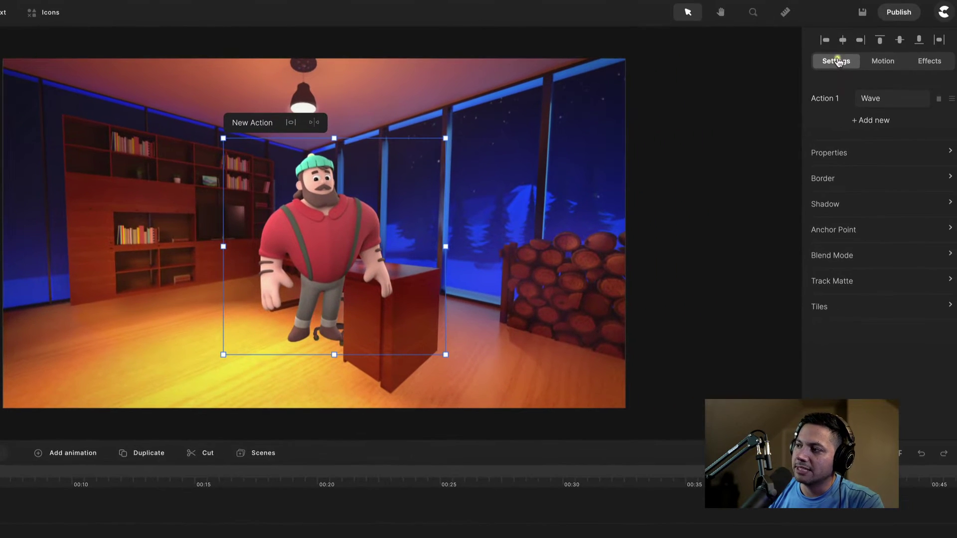
click(838, 61)
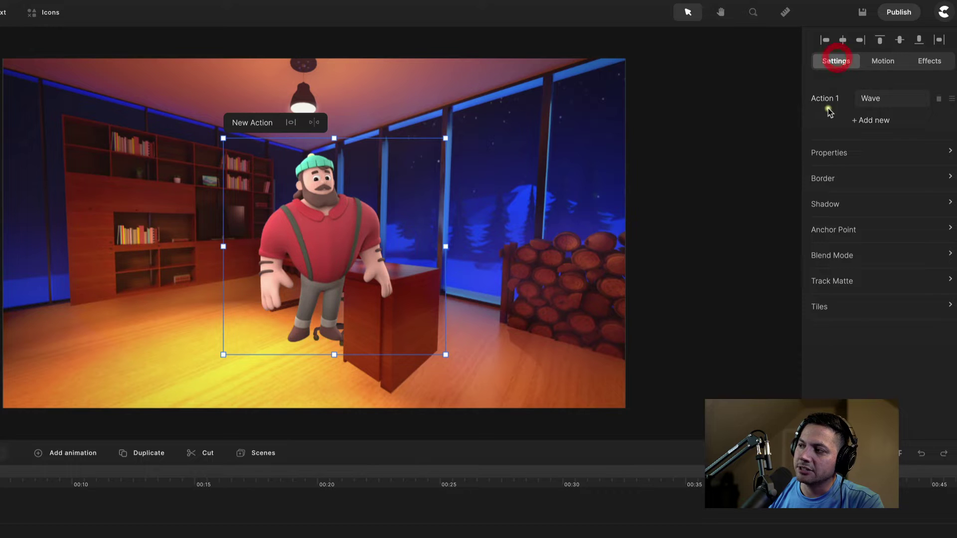
click(878, 100)
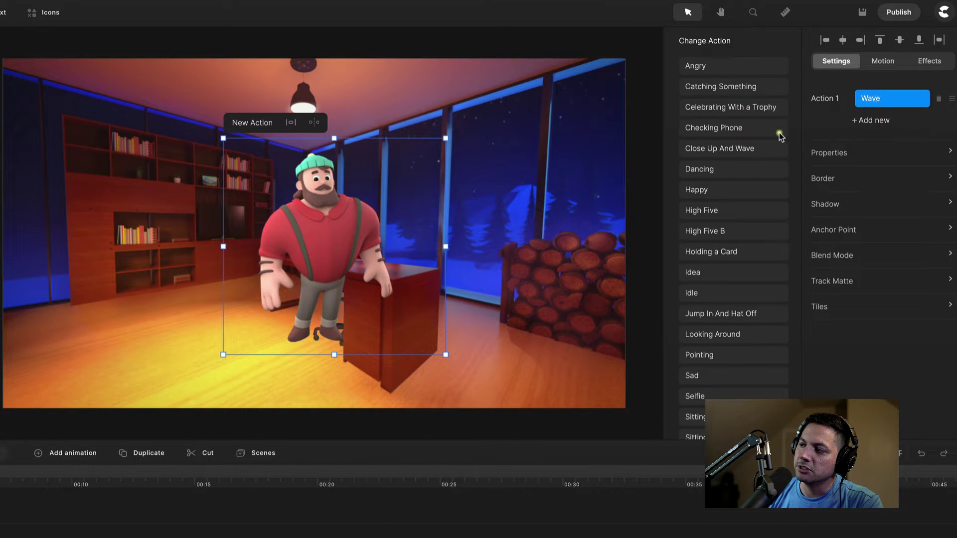
scroll(743, 299, down, 5)
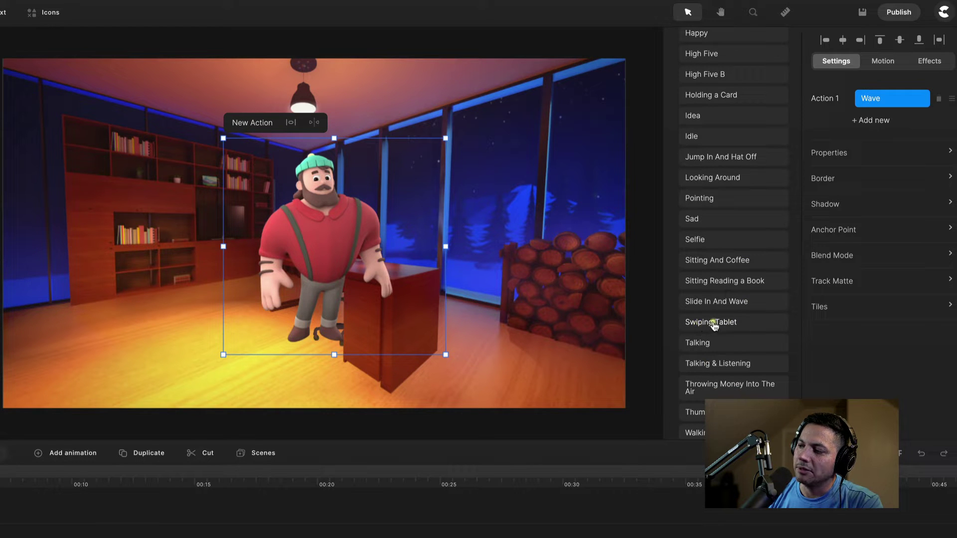
click(713, 323)
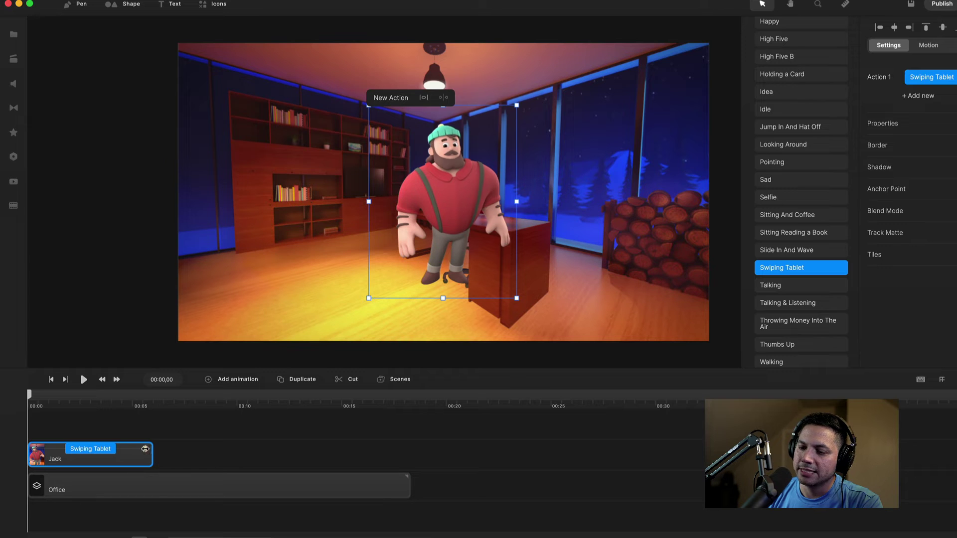
drag(145, 449, 402, 460)
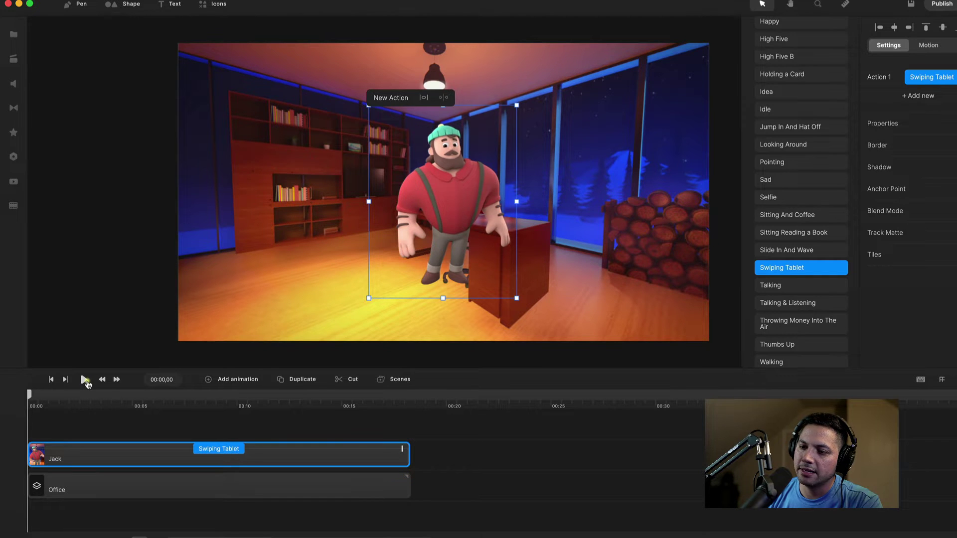
- Preview the tablet-swiping action, then move Jack away from the desk to stand in front of the bookshelf
click(86, 381)
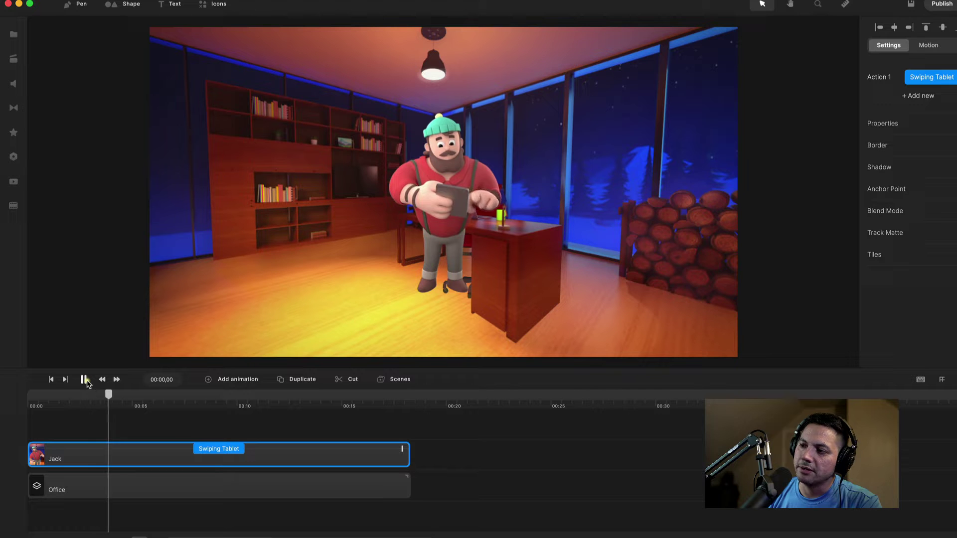
key(space)
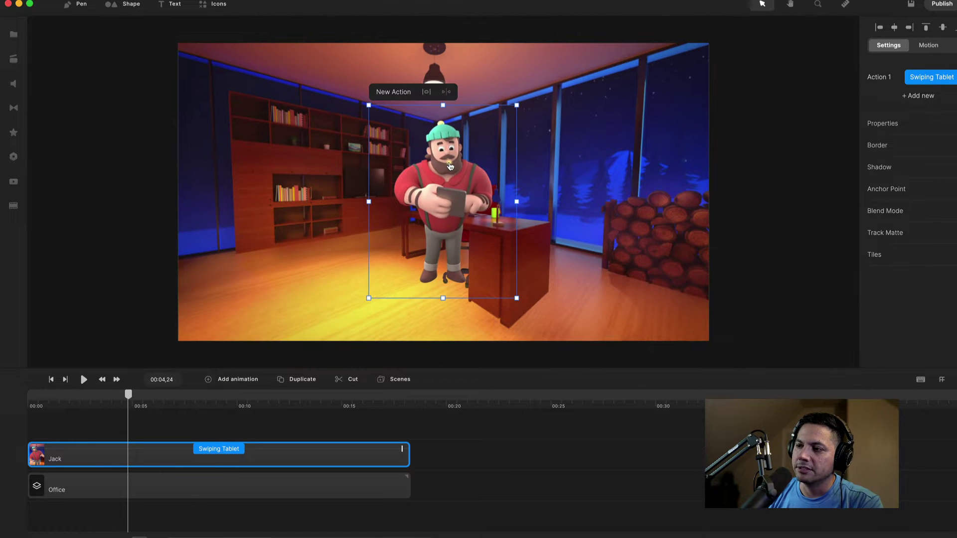
drag(450, 166, 305, 211)
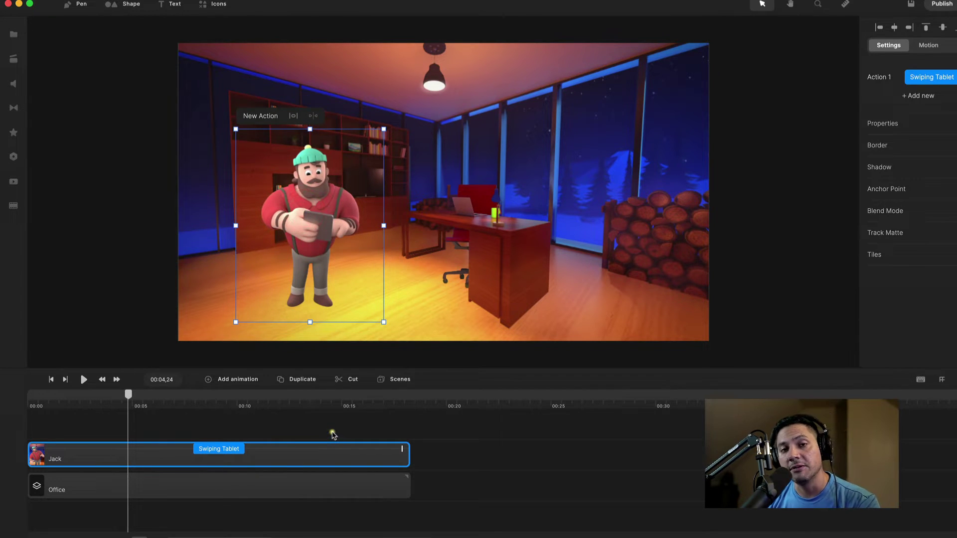
click(331, 432)
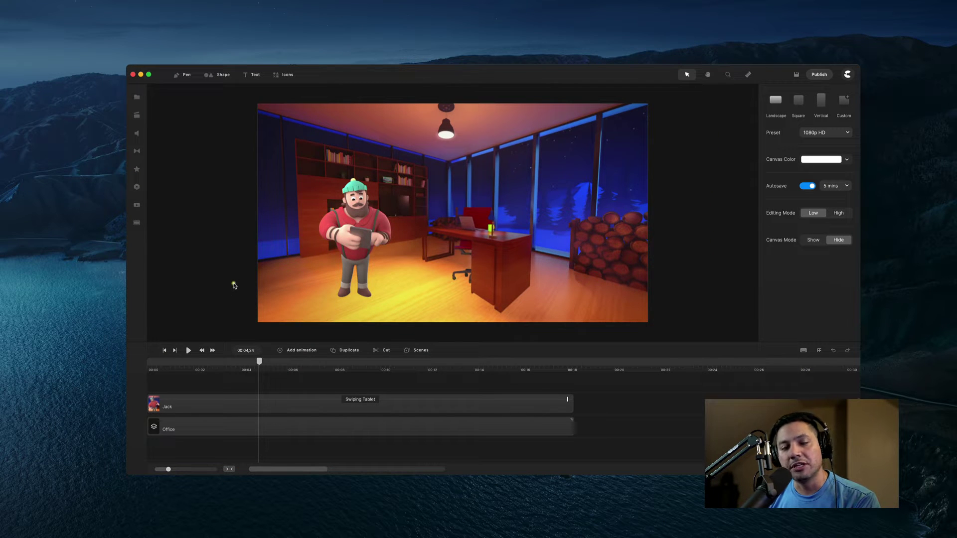
- Add the desert photo from the project media above Jack at the timeline's start and extend it to match Jack's layer
click(138, 101)
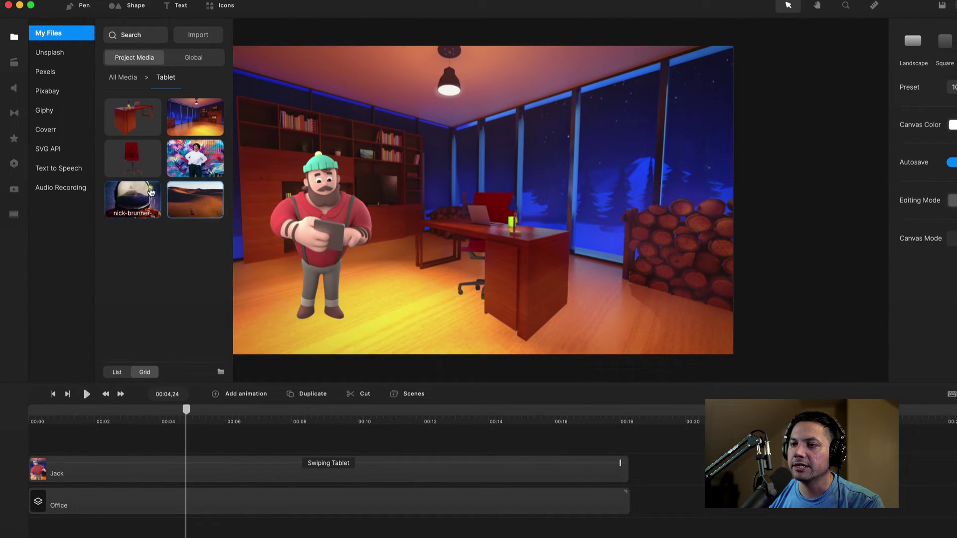
drag(197, 208, 102, 448)
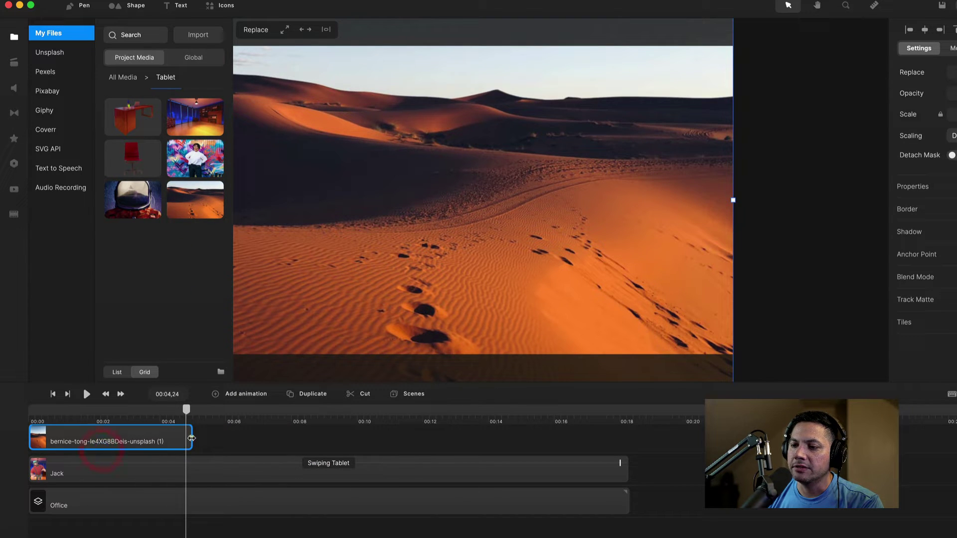
drag(193, 439, 625, 439)
- Rename the desert photo layer "Sands of Time"
drag(97, 487, 79, 461)
right_click(84, 456)
click(131, 338)
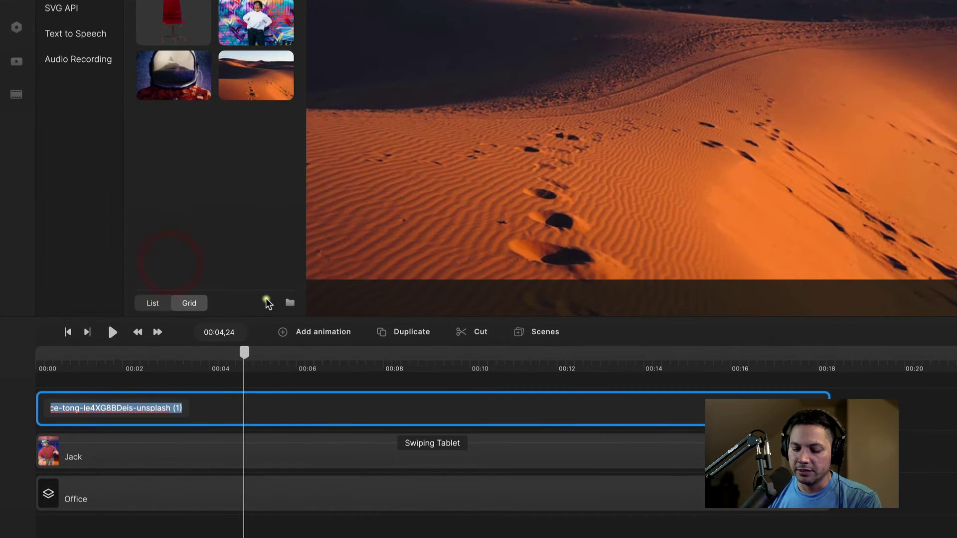
text(Sands of Time)
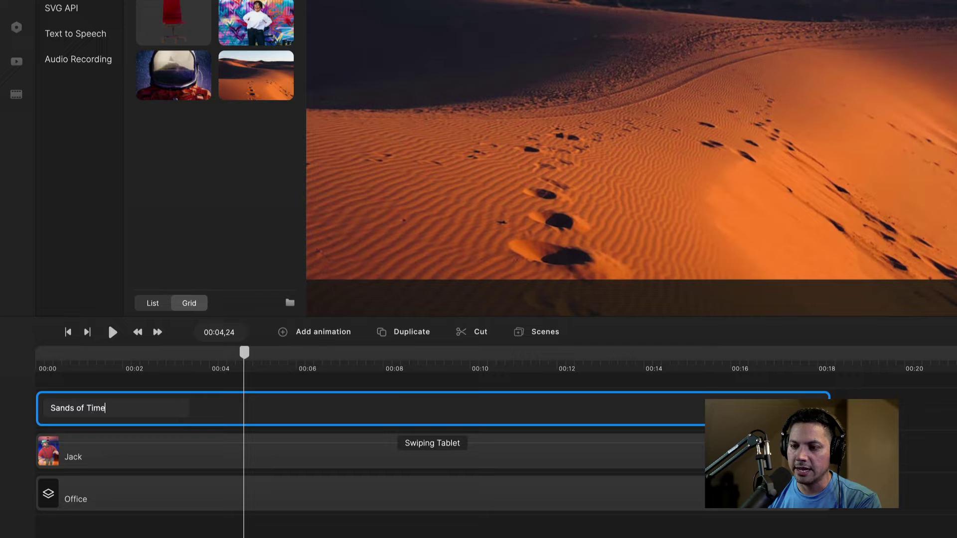
key(Return)
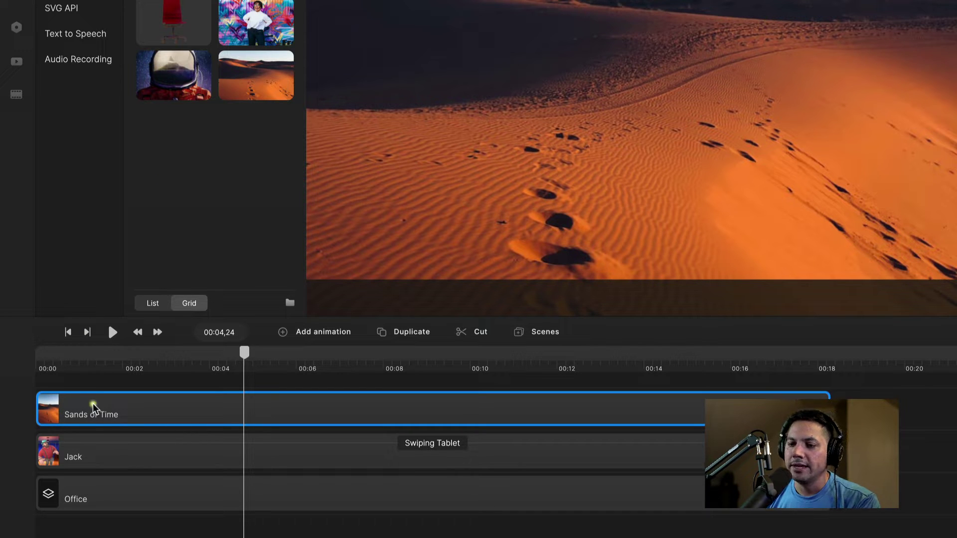
- Group the Sands of Time layer and rename the group "Screen"
click(89, 417)
right_click(89, 417)
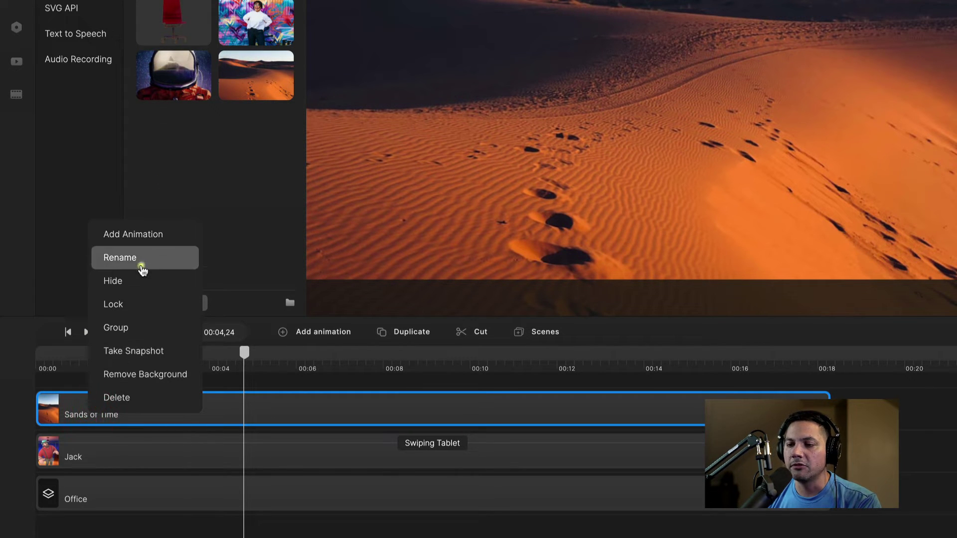
click(144, 326)
right_click(102, 402)
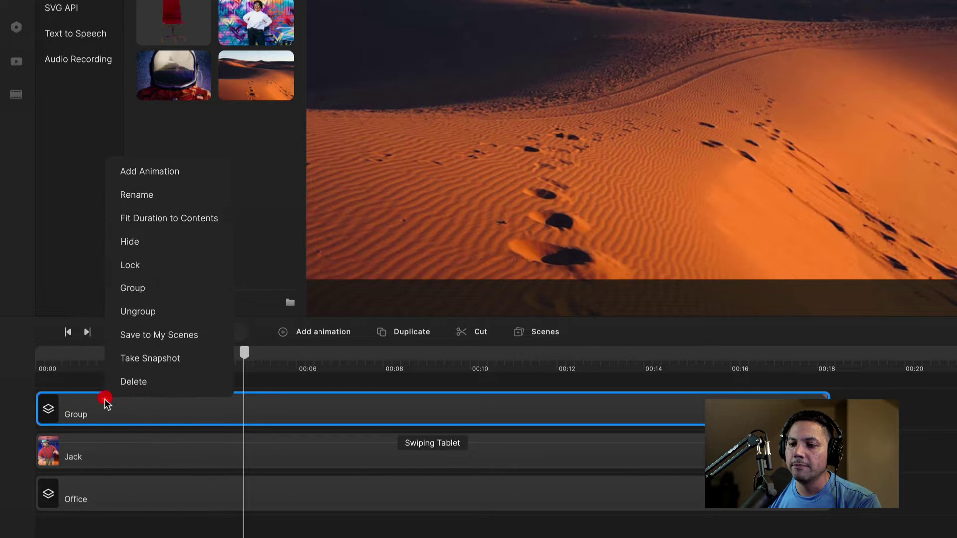
click(154, 204)
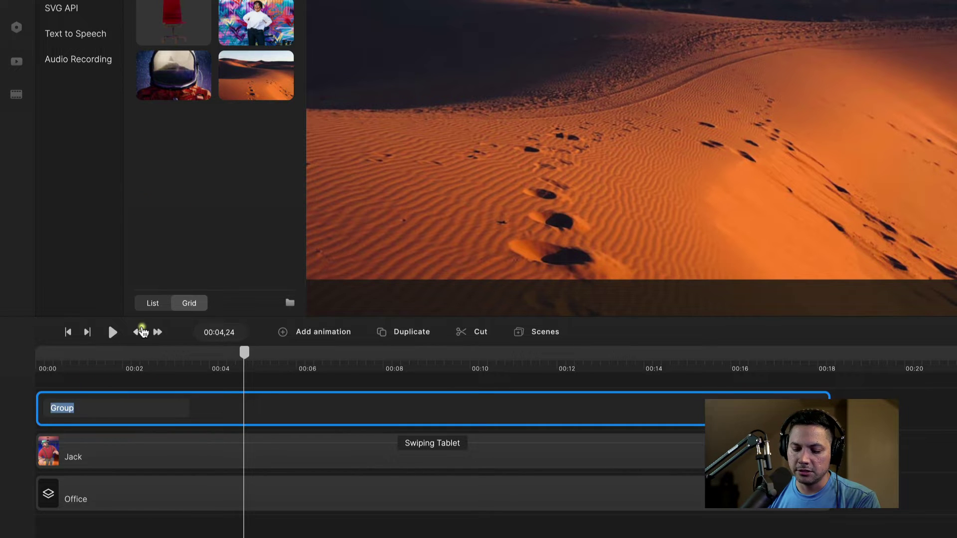
text(Screen)
key(Return)
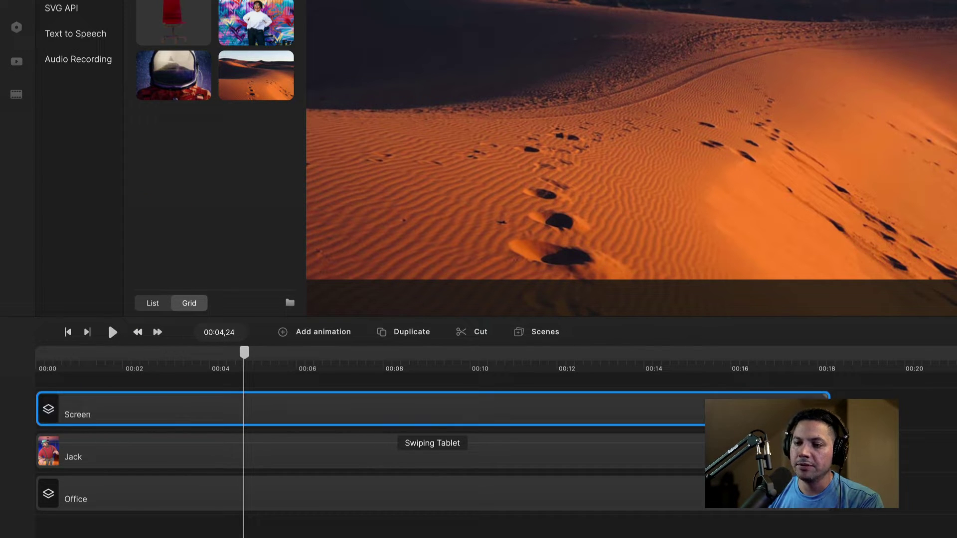
- Open the Screen group, select the Sands of Time layer and move the playhead near the start of the timeline
click(158, 400)
click(158, 400)
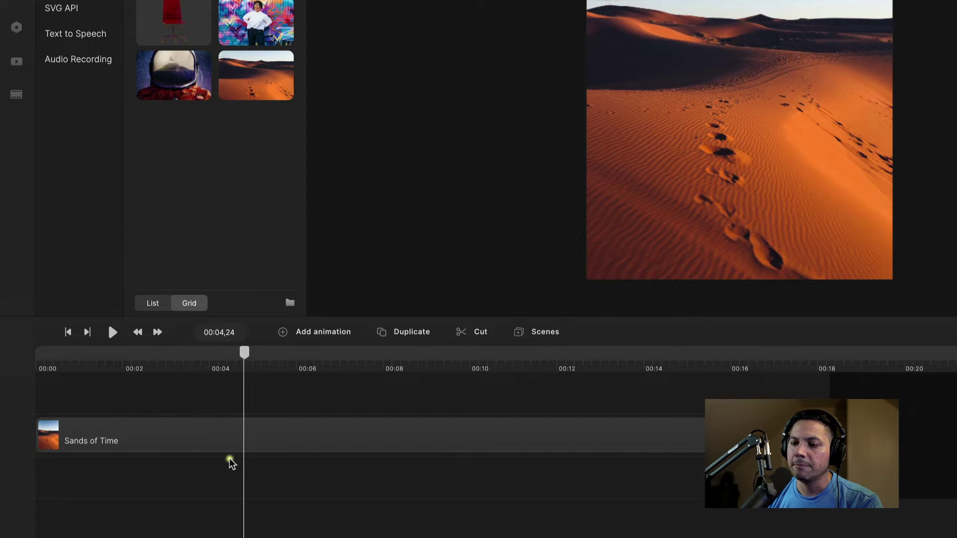
click(105, 433)
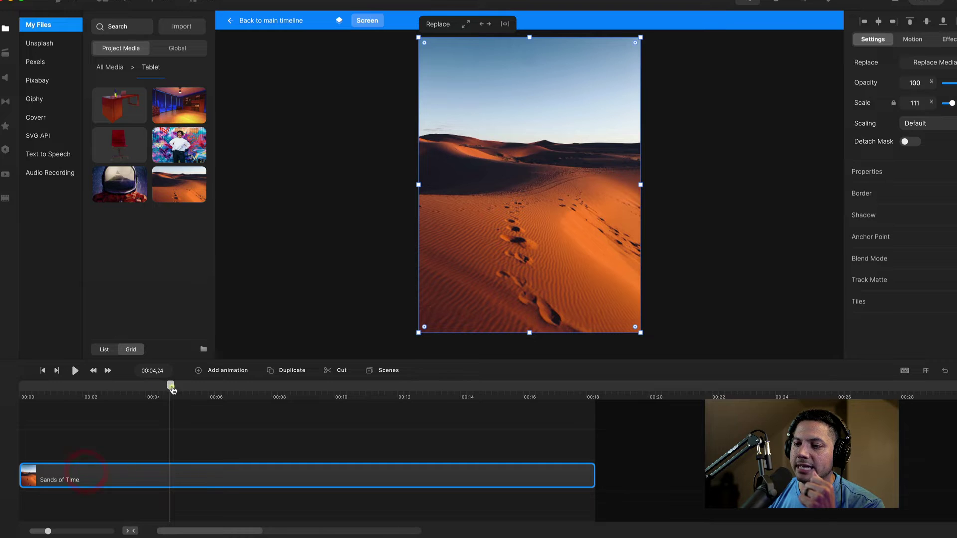
drag(171, 385, 44, 402)
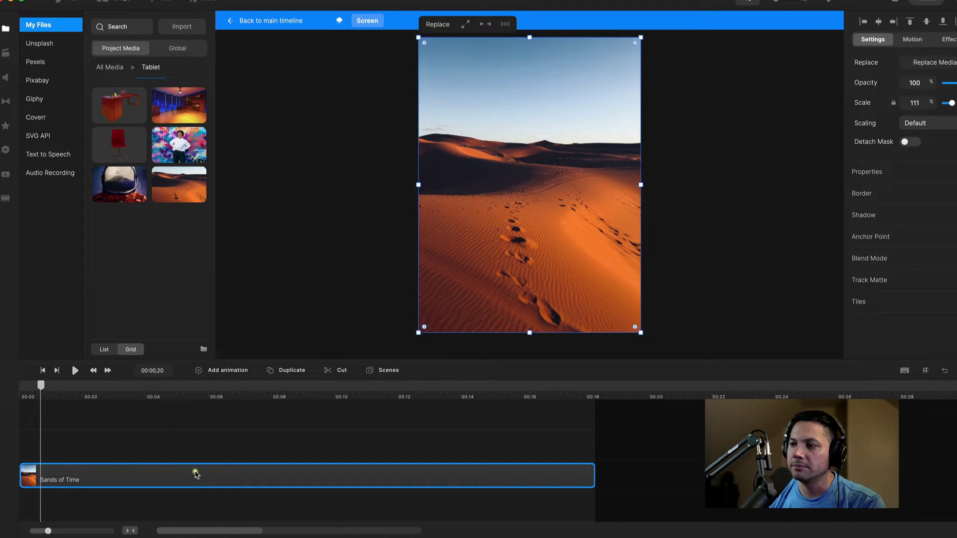
- Hide the media library and enlarge the Sands of Time photo to 163% scale
click(6, 28)
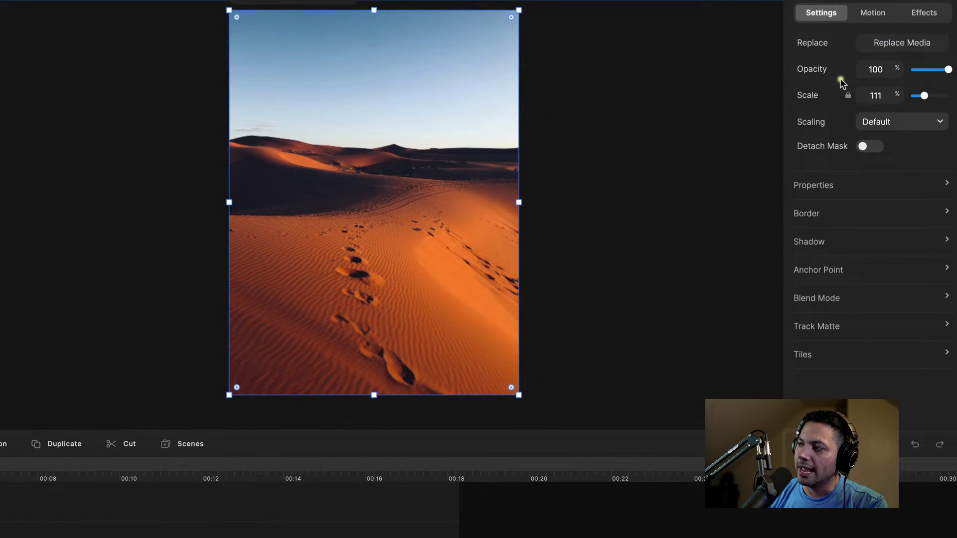
click(823, 16)
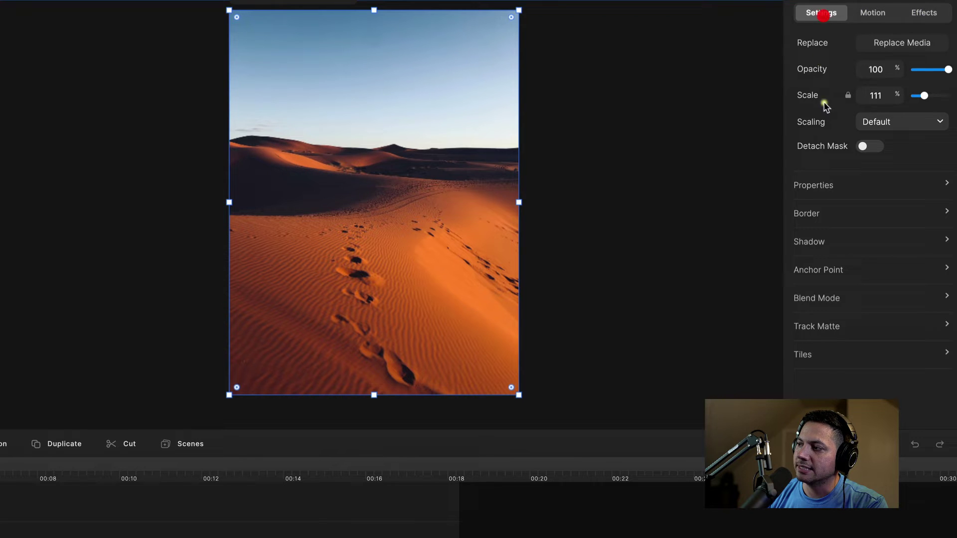
click(834, 186)
drag(761, 80, 774, 80)
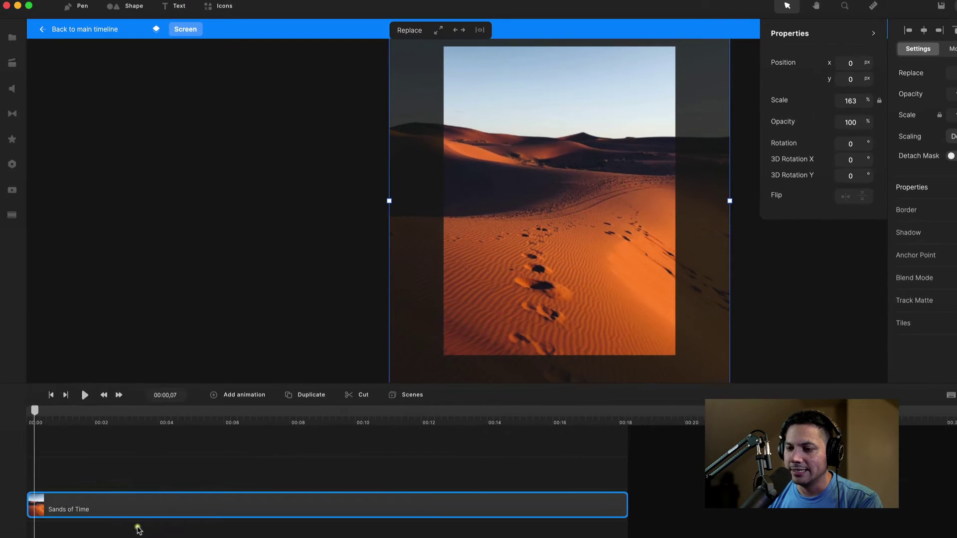
- Add a scale animation to the Sands of Time layer near its start and give it Linear easing
key(s)
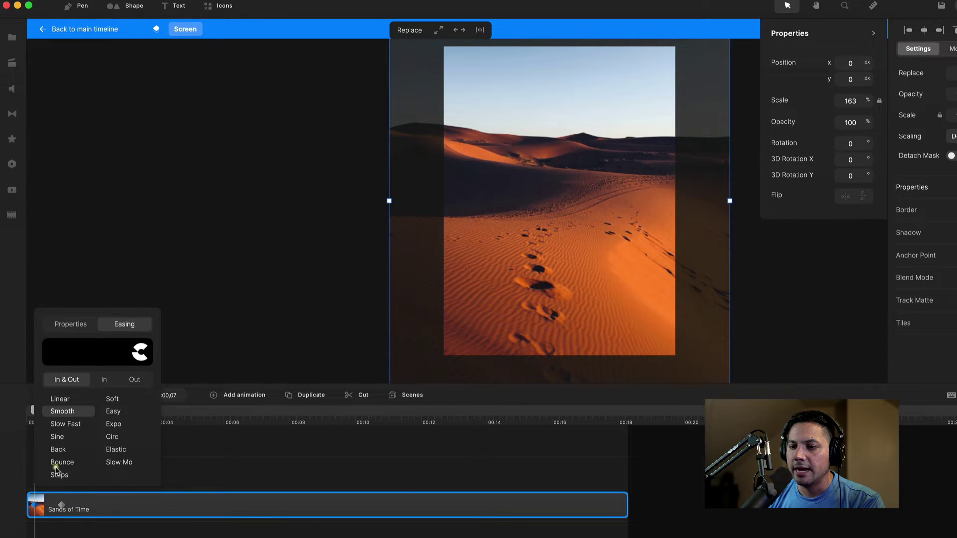
click(63, 381)
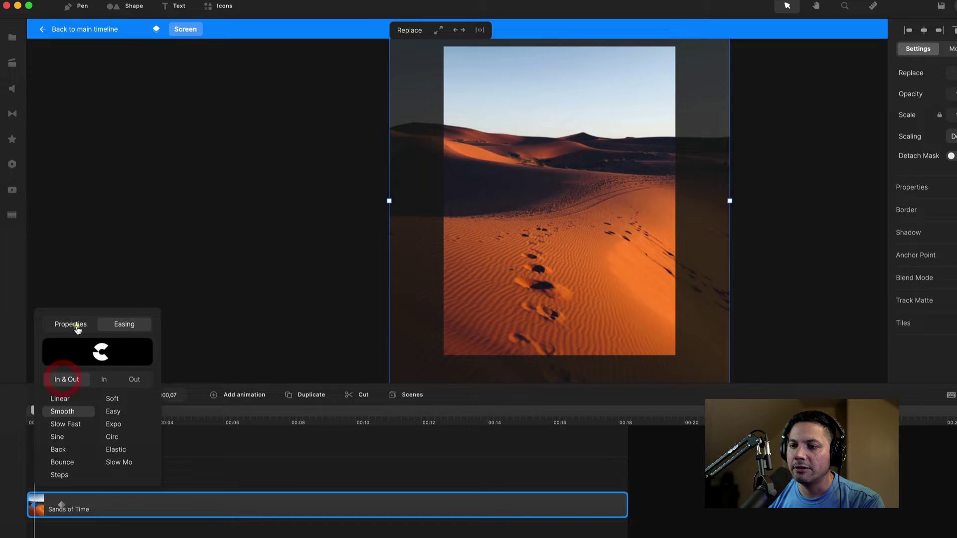
click(64, 400)
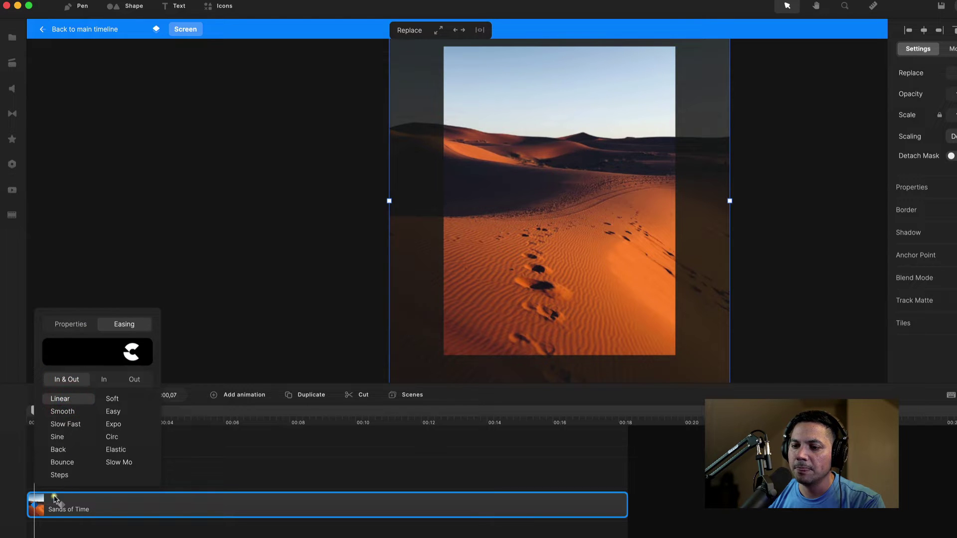
click(171, 497)
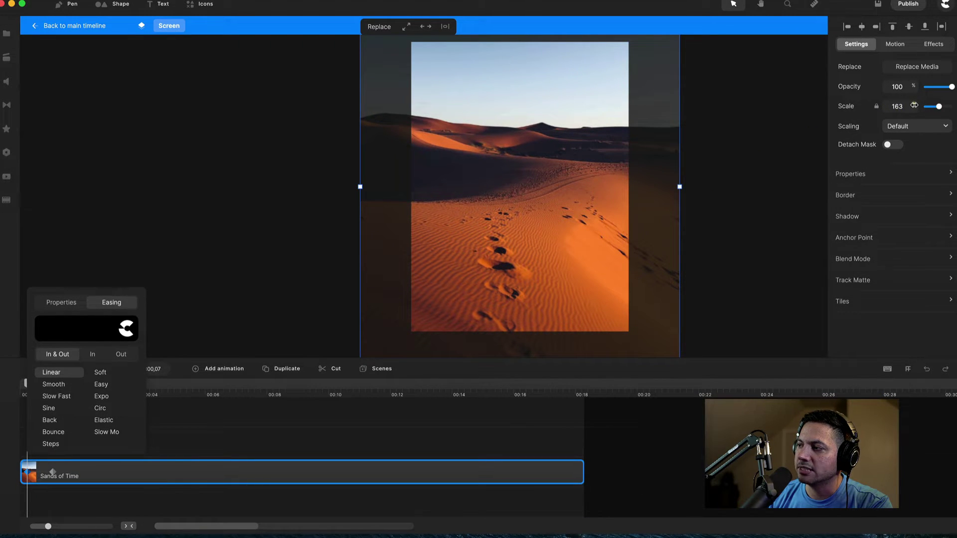
- Set the photo's scale to 153% at the scale animation's end keyframe
click(51, 473)
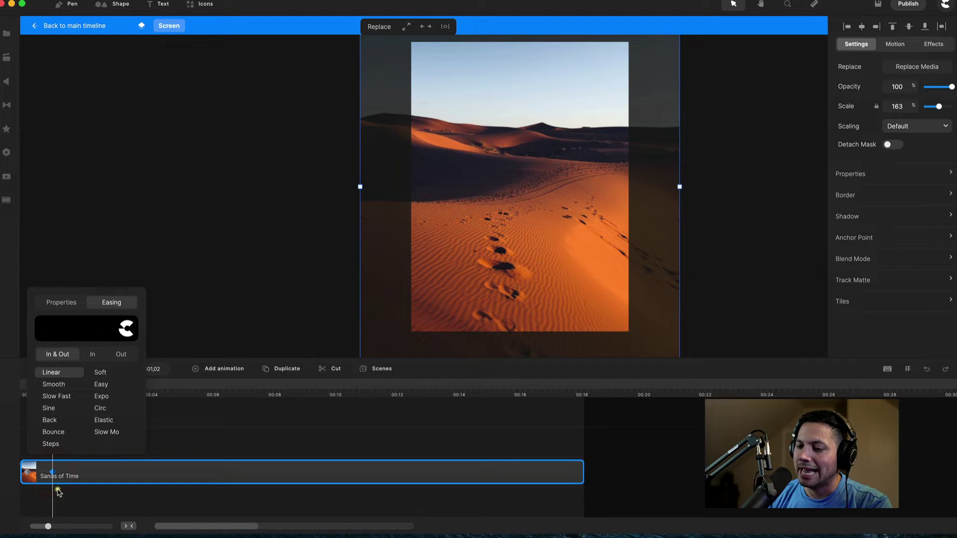
click(903, 106)
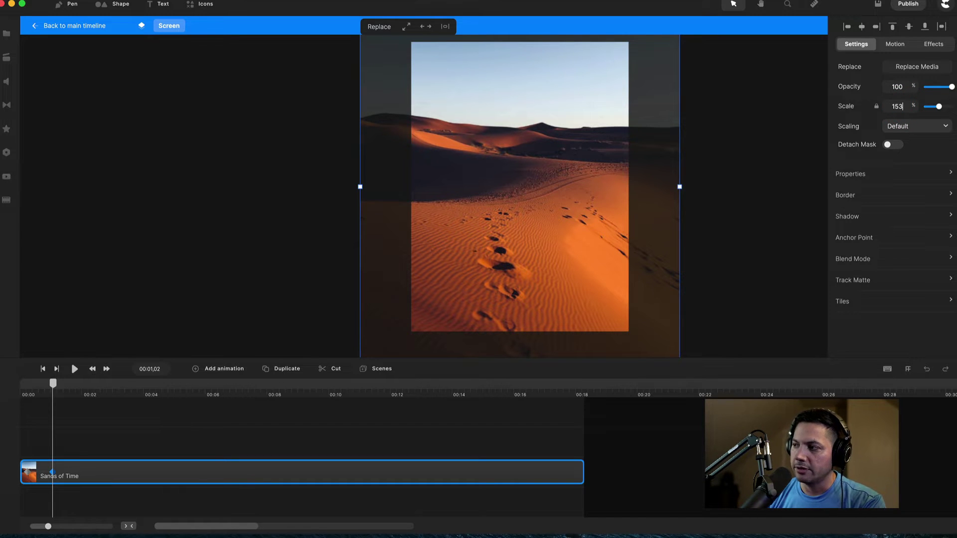
text(153)
key(Return)
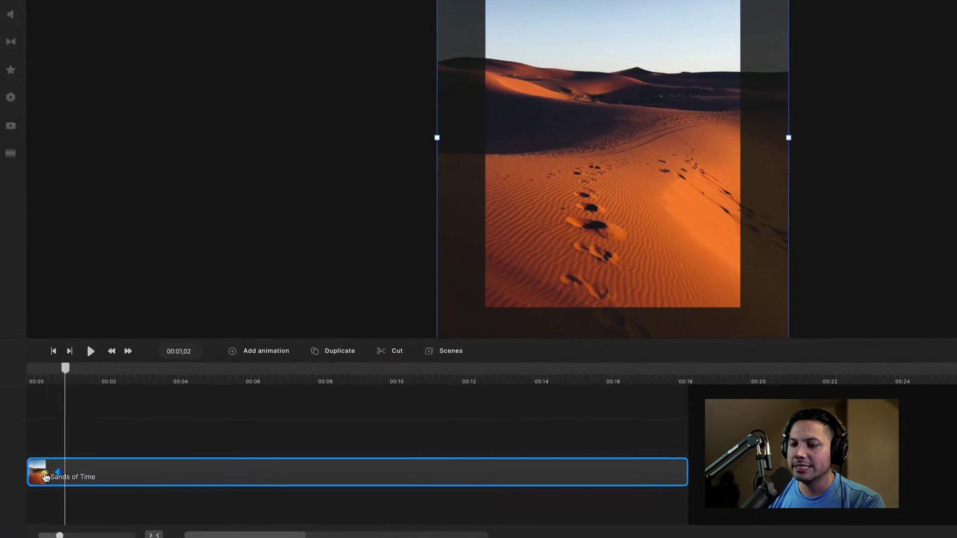
- Stretch the scale animation from the layer's beginning to about 7 seconds and preview it from the start
click(51, 472)
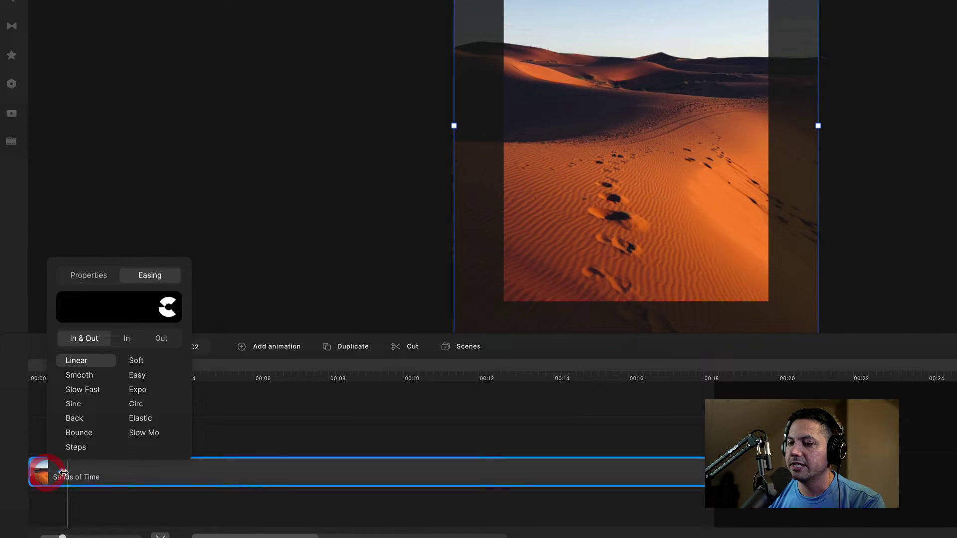
click(171, 522)
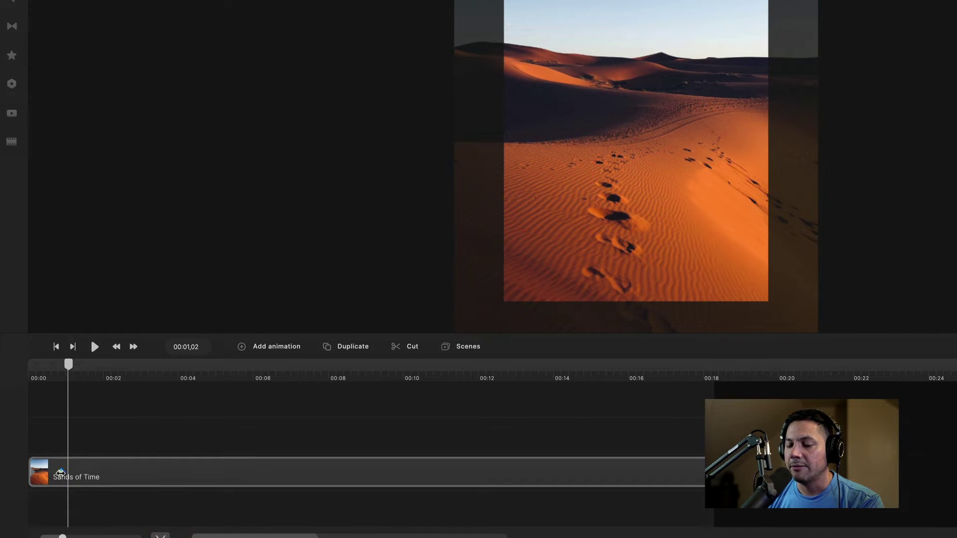
drag(60, 472, 301, 474)
click(311, 470)
drag(103, 372, 16, 384)
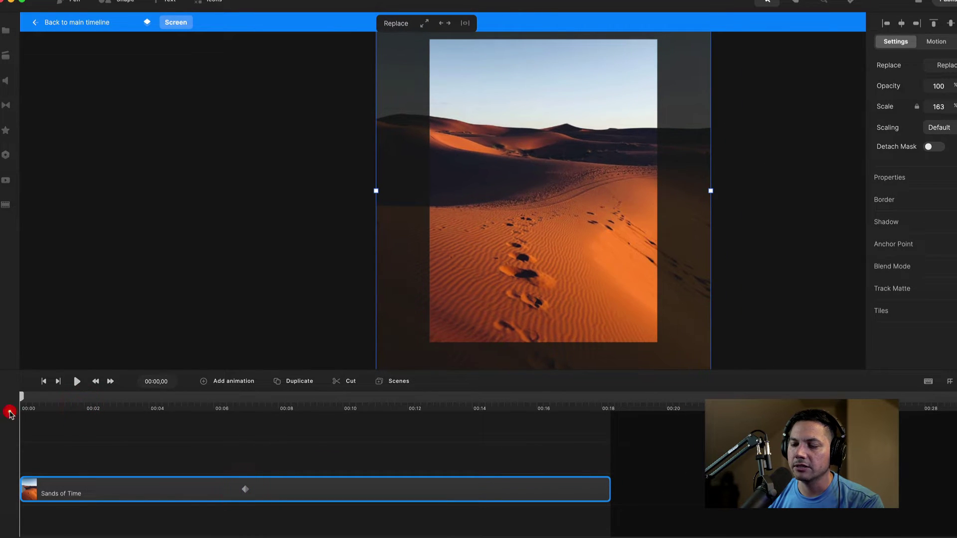
key(space)
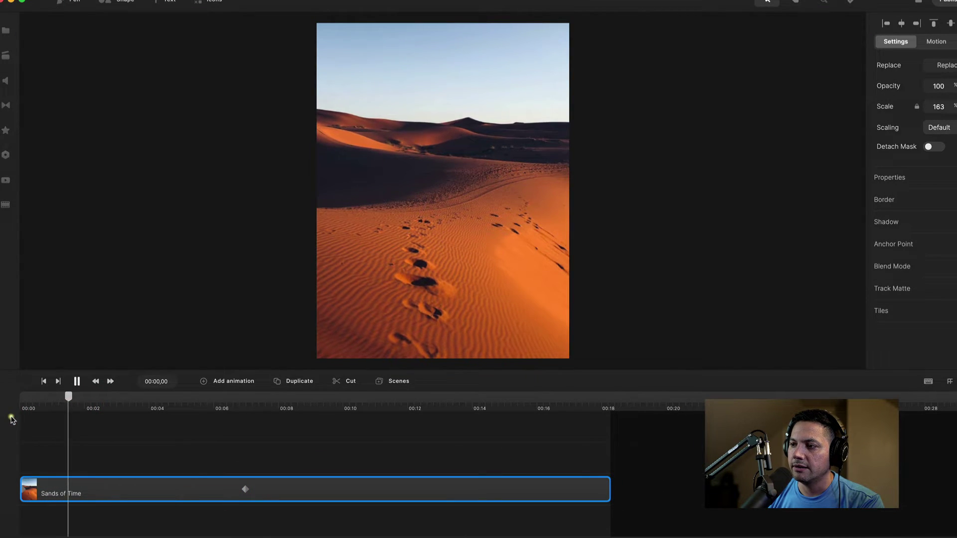
- Shorten the scale animation to end at about 4.5 seconds, previewing the zoom speed from the start
drag(237, 498, 177, 498)
key(space)
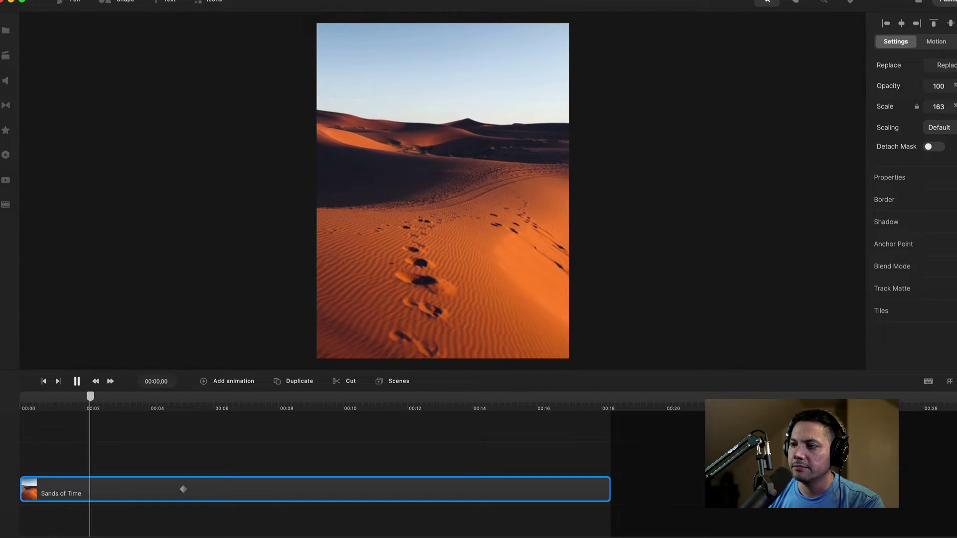
key(space)
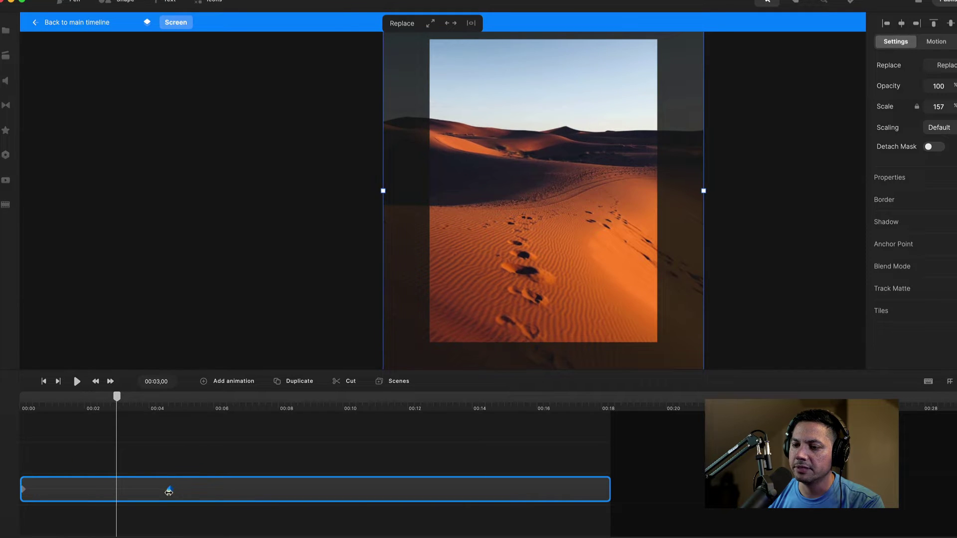
click(166, 490)
drag(67, 409, 21, 399)
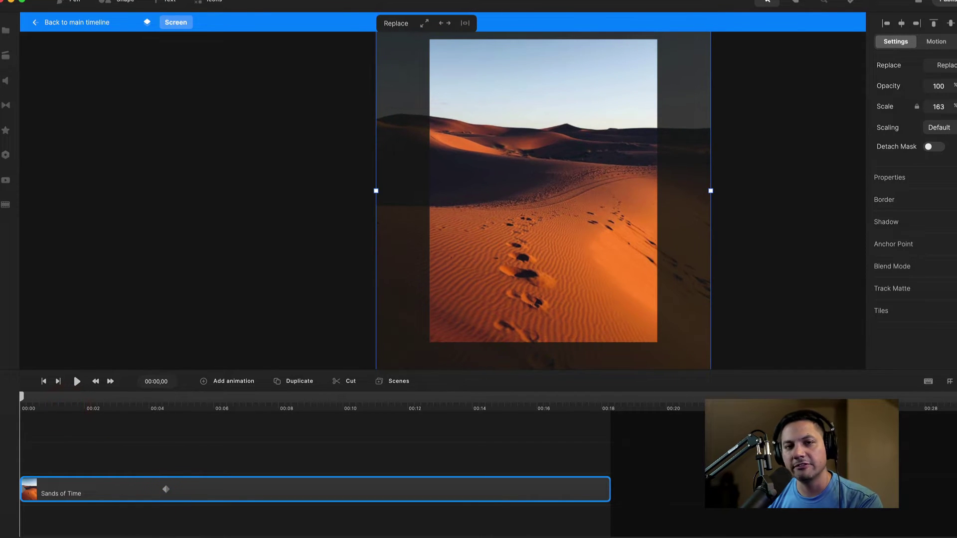
key(space)
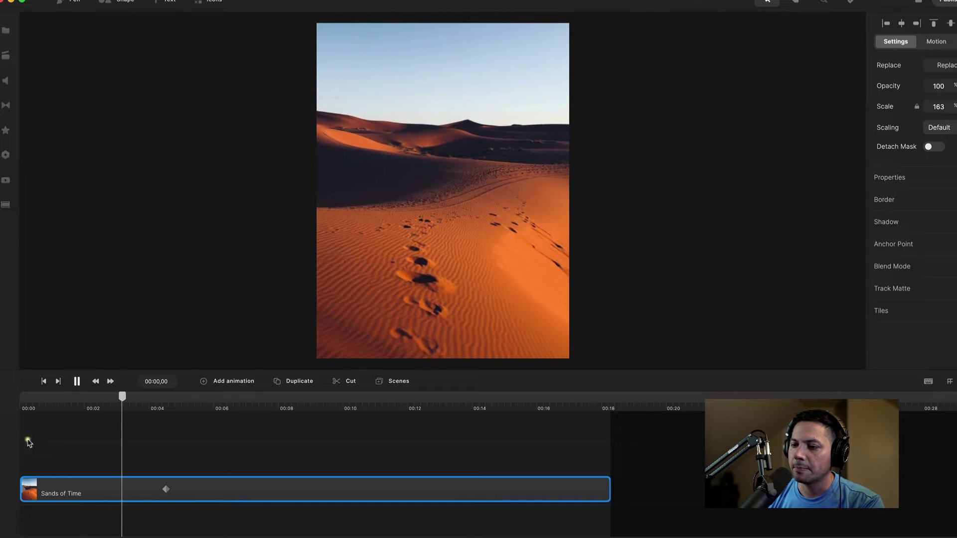
key(space)
- Group the Sands of Time layer inside Screen and rename the new group "Screen 3"
click(202, 462)
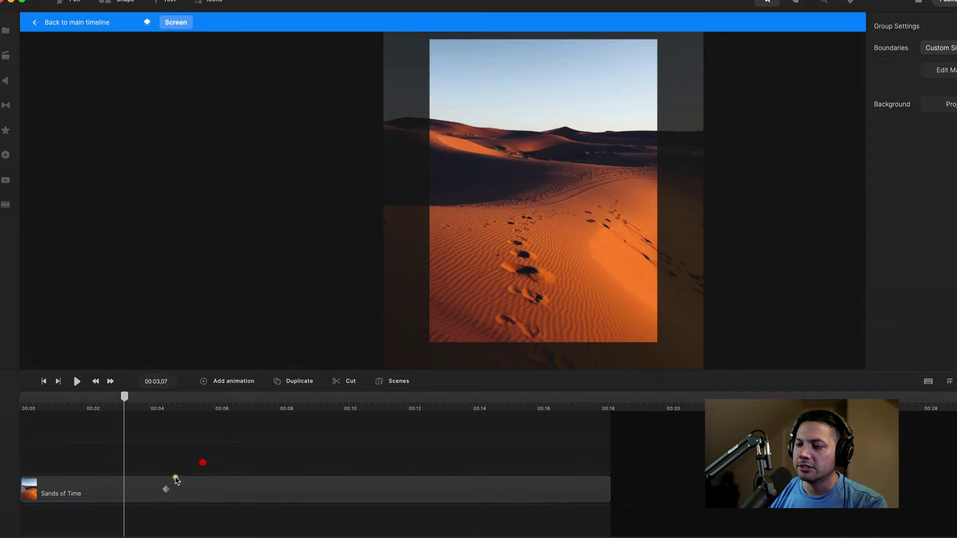
right_click(220, 495)
click(257, 427)
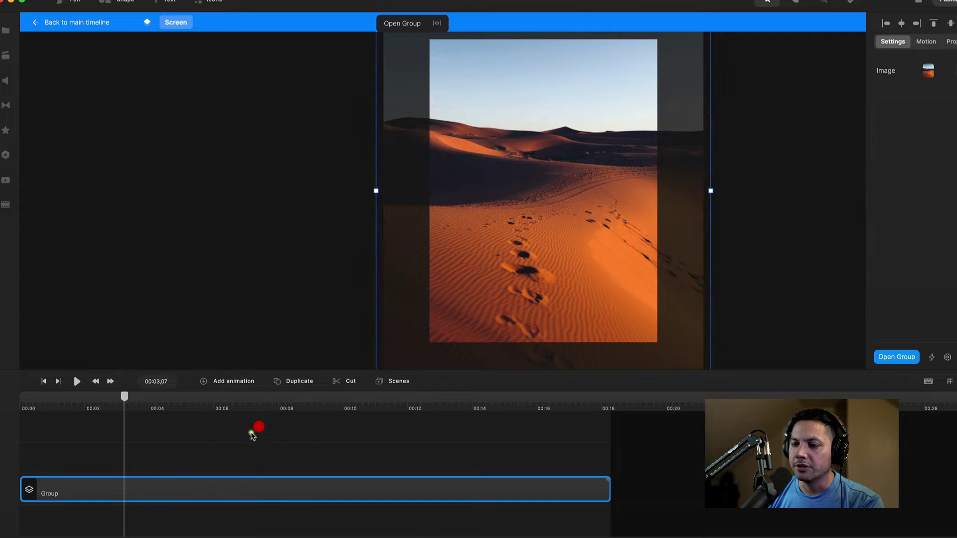
right_click(96, 487)
click(144, 337)
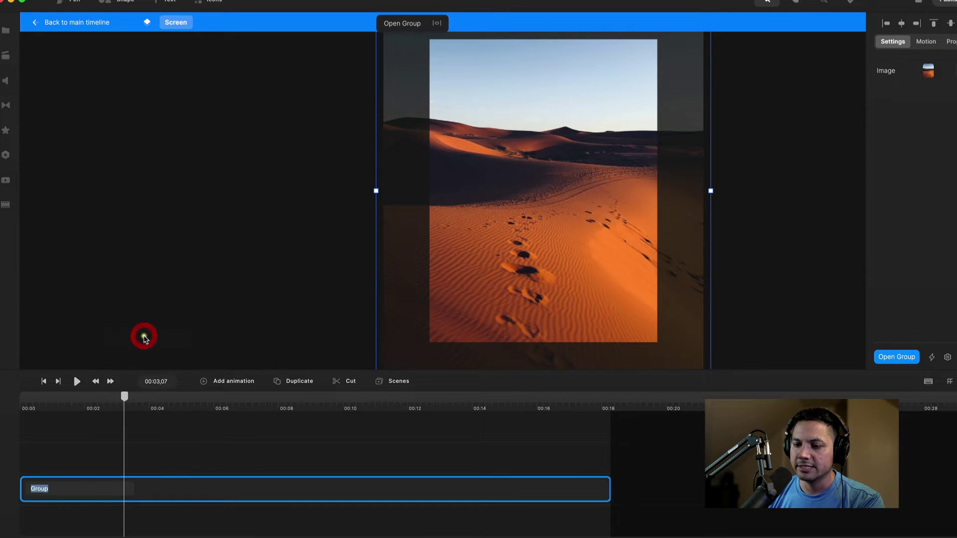
text(Screen 3)
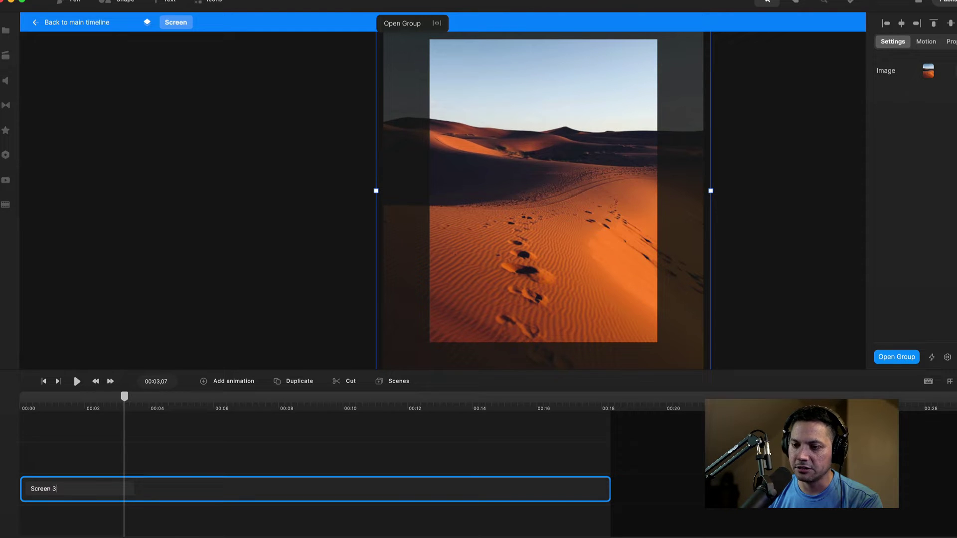
key(Return)
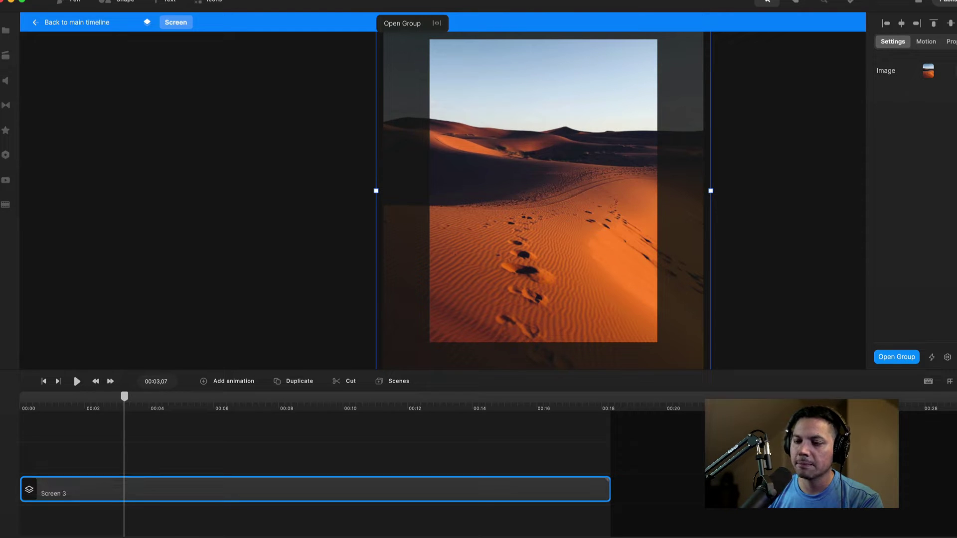
click(263, 417)
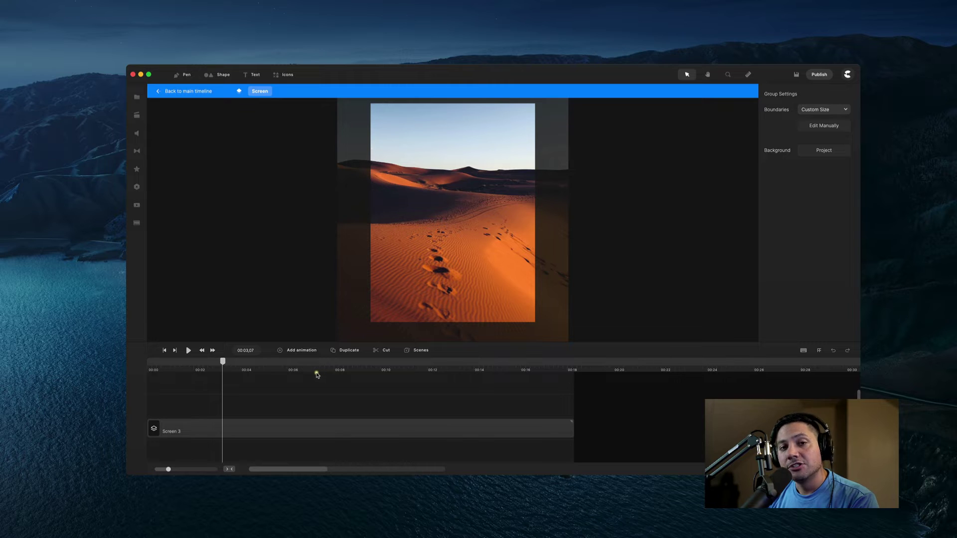
click(235, 431)
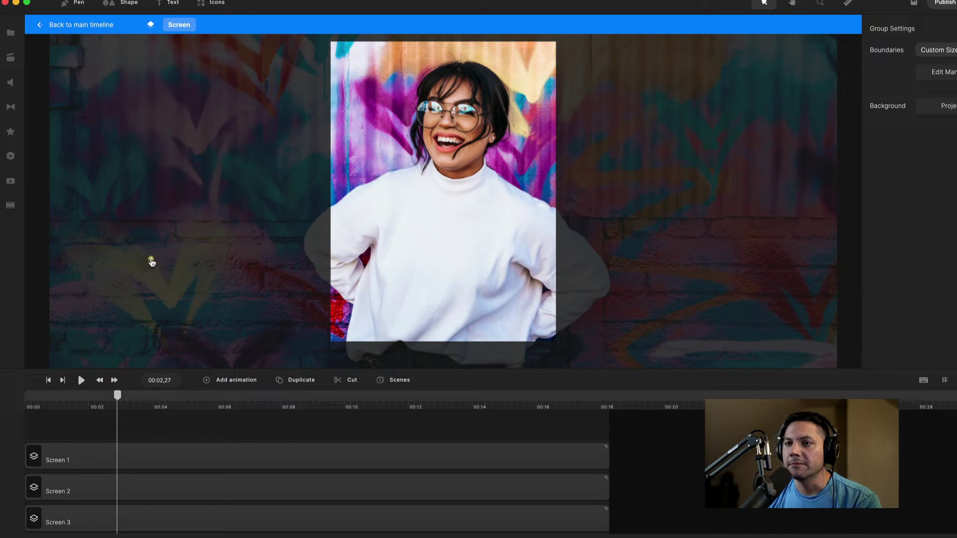
- Add the portrait Apple iPad frame from the "ipad" library results to the main timeline, starting at zero and spanning the Screen layer's length
click(74, 24)
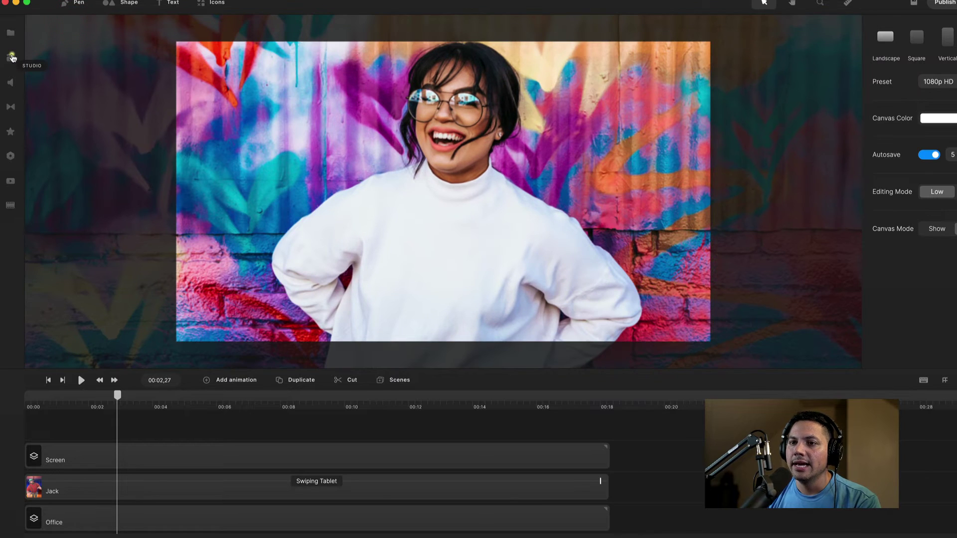
click(11, 57)
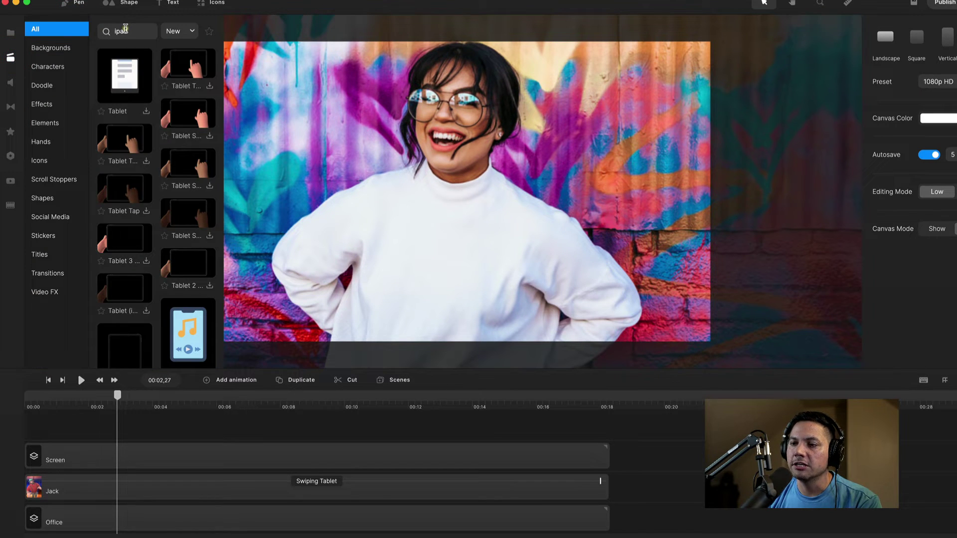
scroll(142, 215, down, 3)
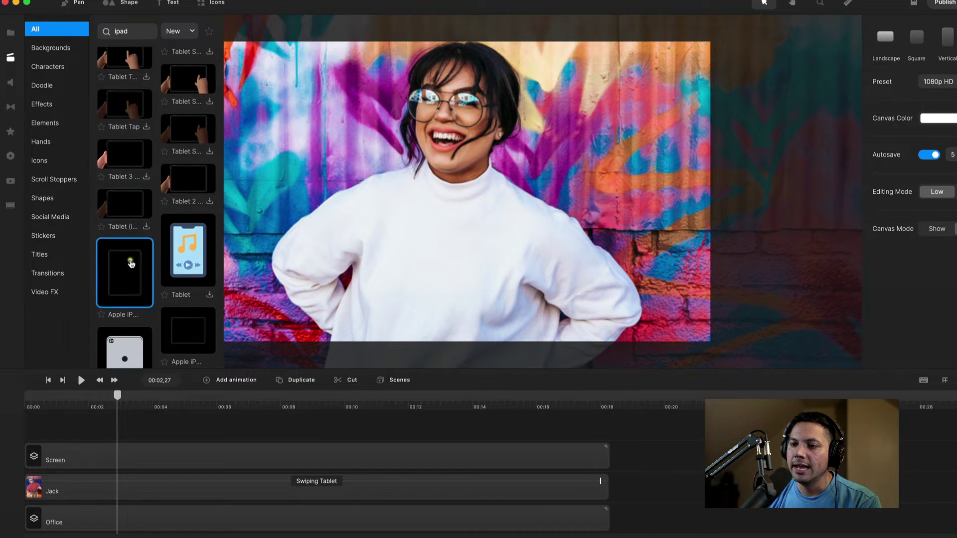
drag(131, 264, 405, 229)
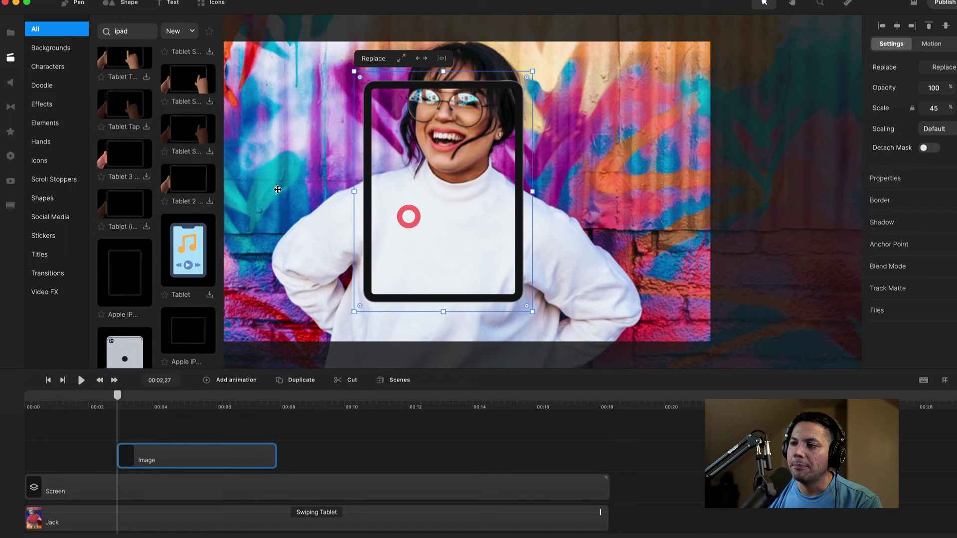
click(10, 58)
drag(190, 458, 116, 455)
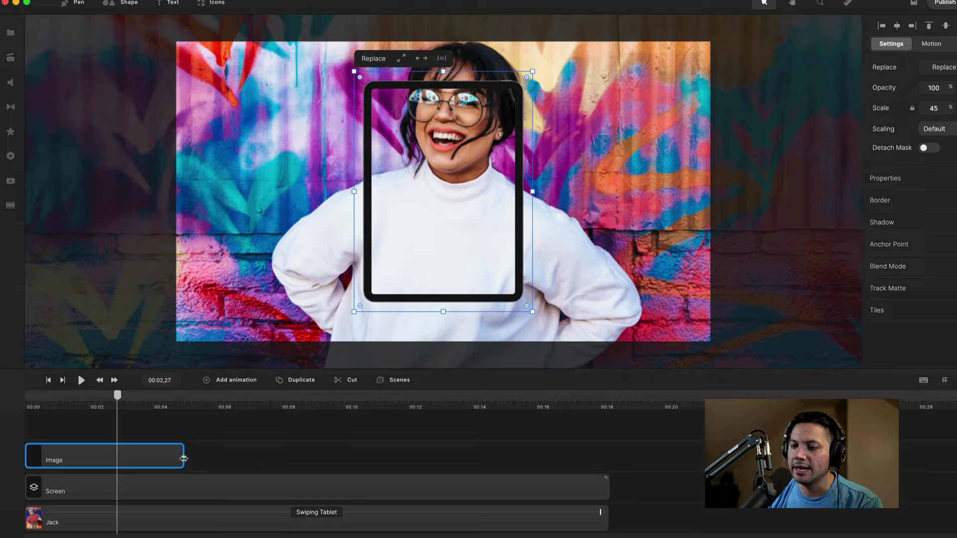
drag(184, 458, 608, 455)
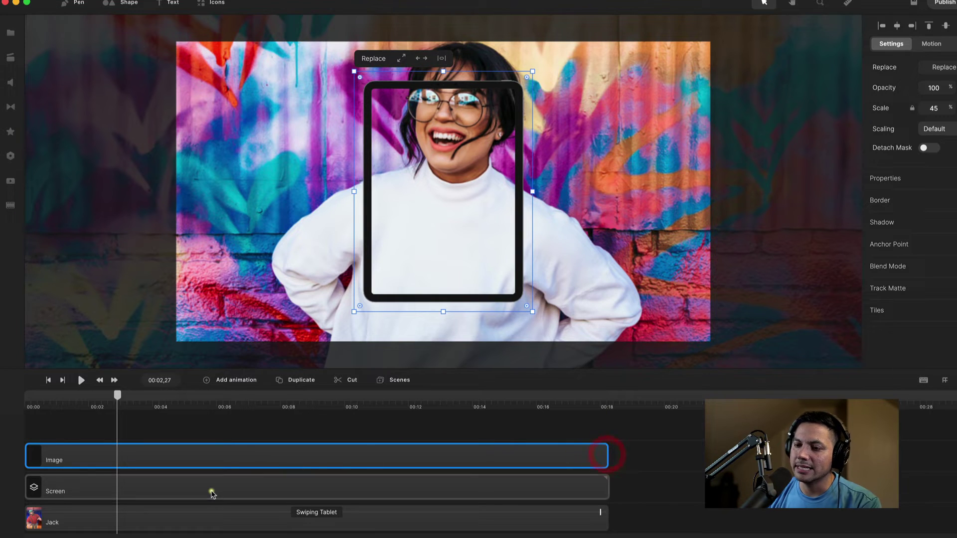
- Rename the iPad image layer on the main timeline to "ipad frame"
right_click(78, 456)
click(115, 358)
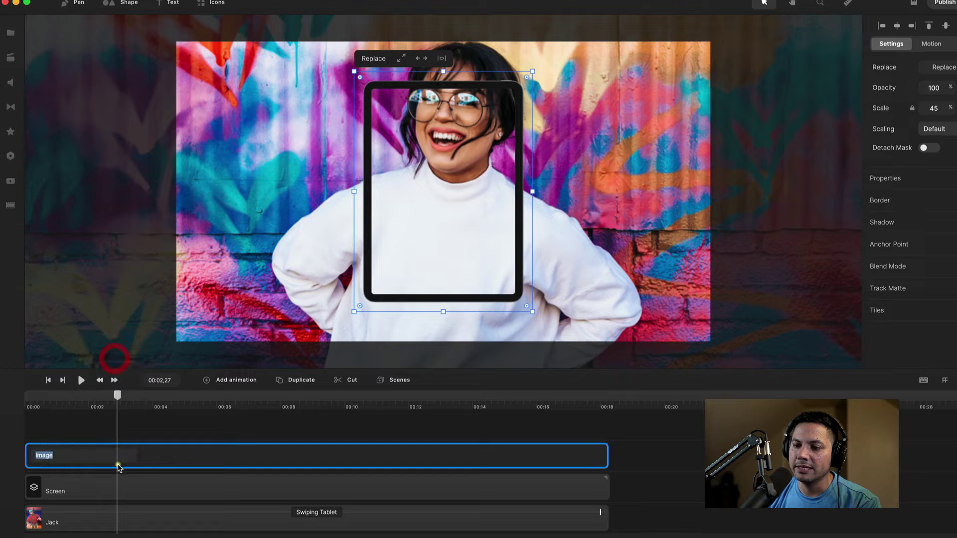
text(ipad)
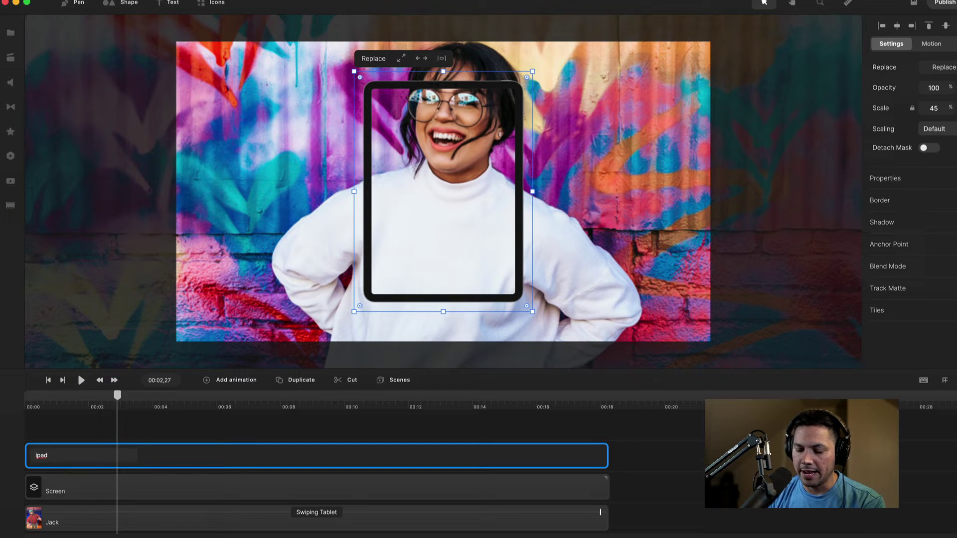
text( Fra)
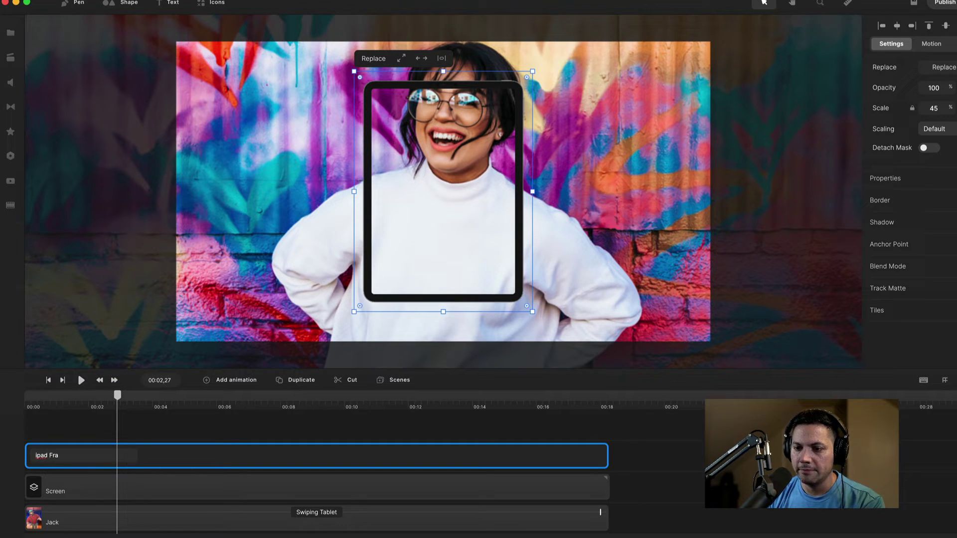
key(BackSpace)
key(BackSpace)
key(BackSpace)
text(frame)
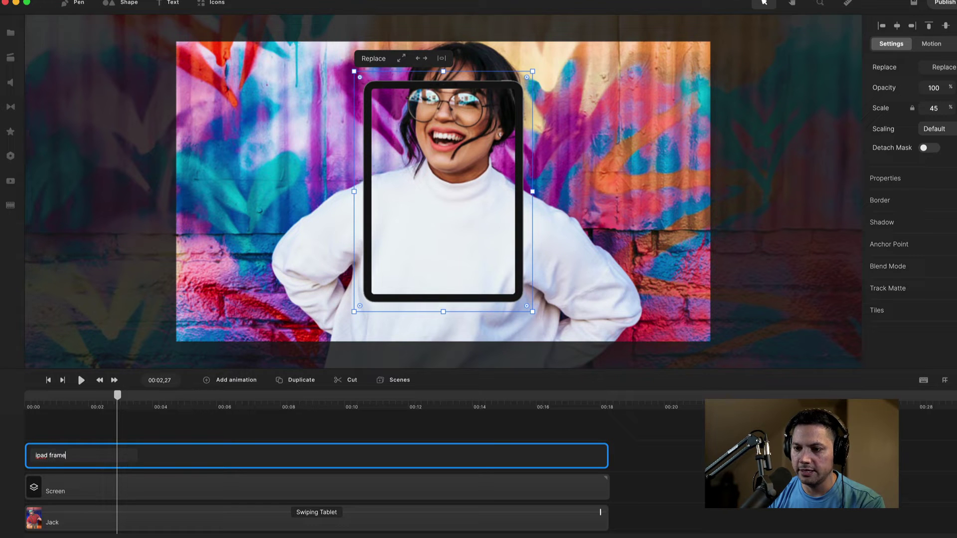
key(Return)
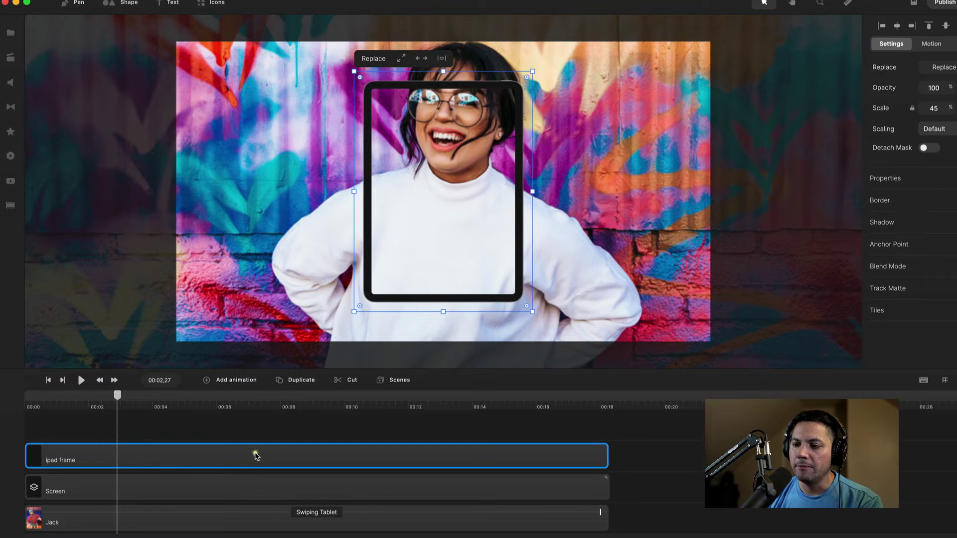
- Group the ipad frame and Screen layers together and rename the new group "ipad master"
drag(299, 428, 214, 483)
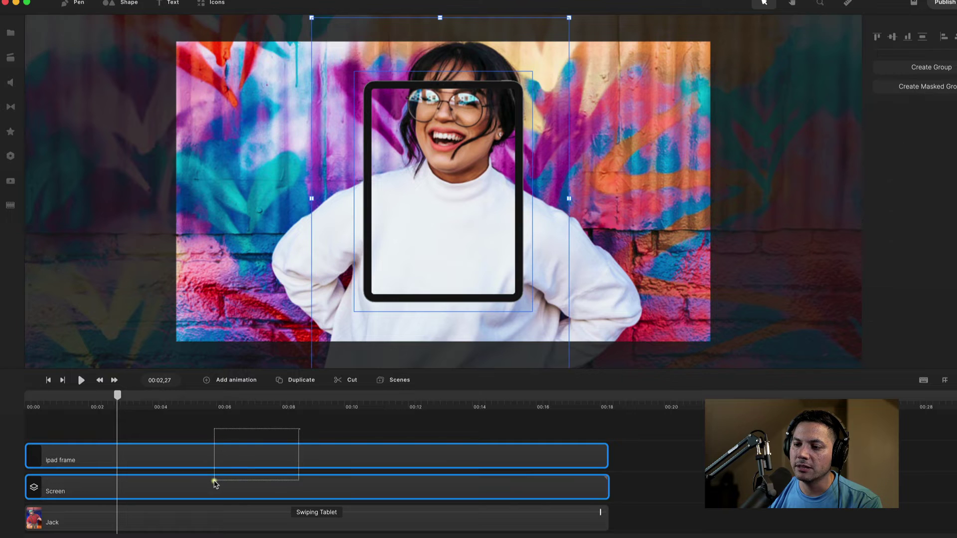
right_click(215, 485)
click(236, 440)
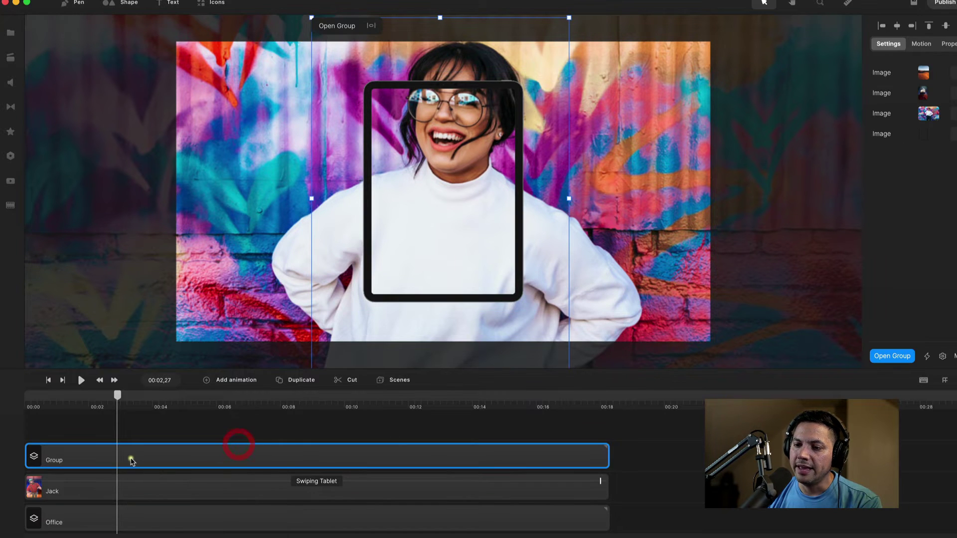
right_click(132, 454)
click(154, 310)
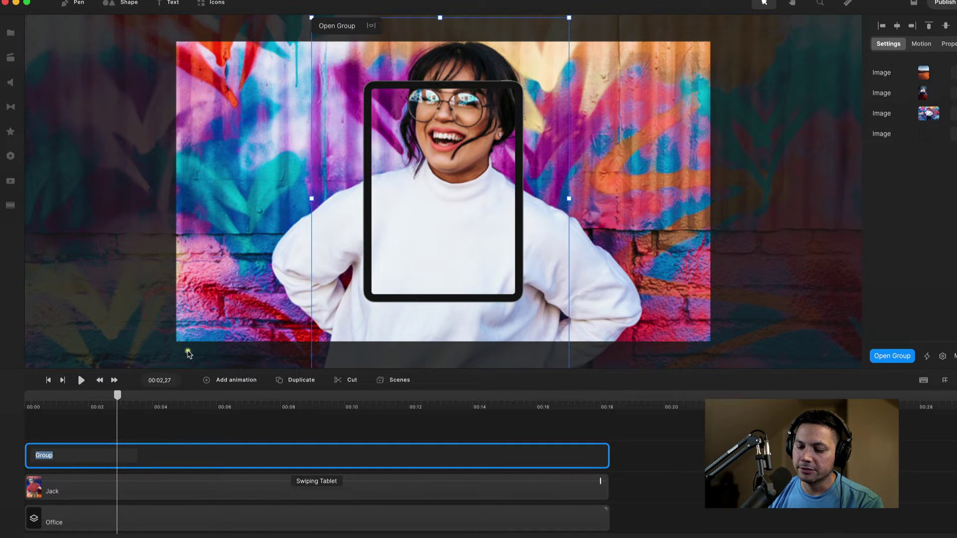
text(ipad mas)
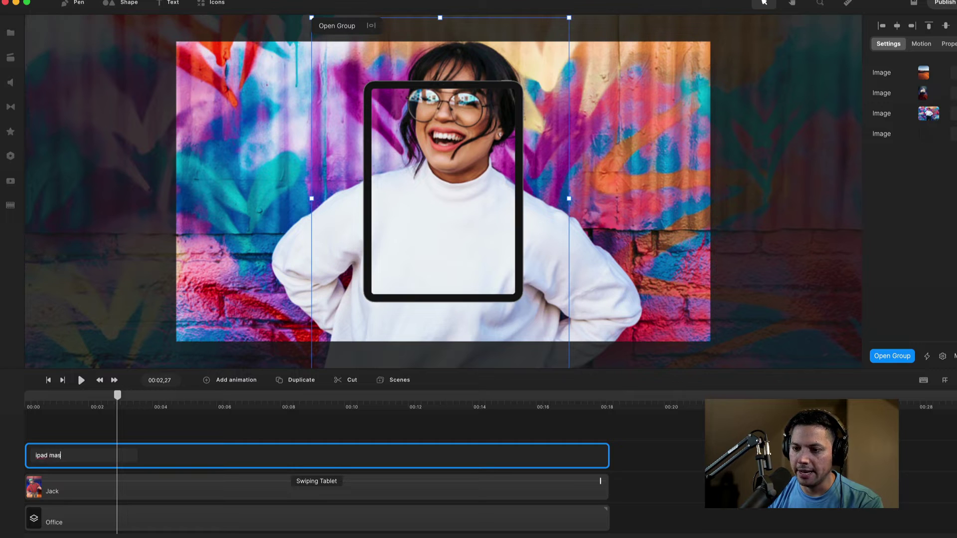
text(ter)
key(Return)
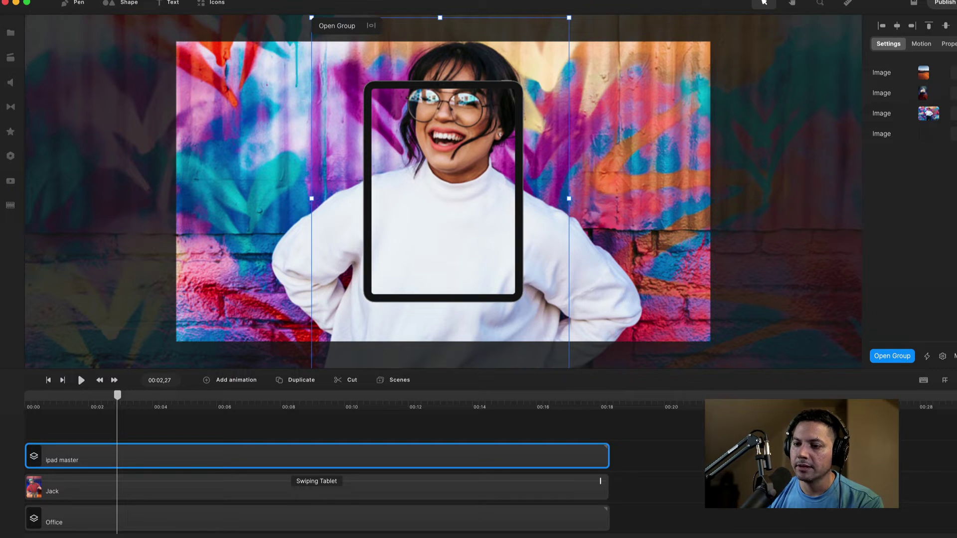
- Inside the ipad master group, enlarge the ipad frame image to span nearly the whole group canvas and center it over the picture
click(147, 460)
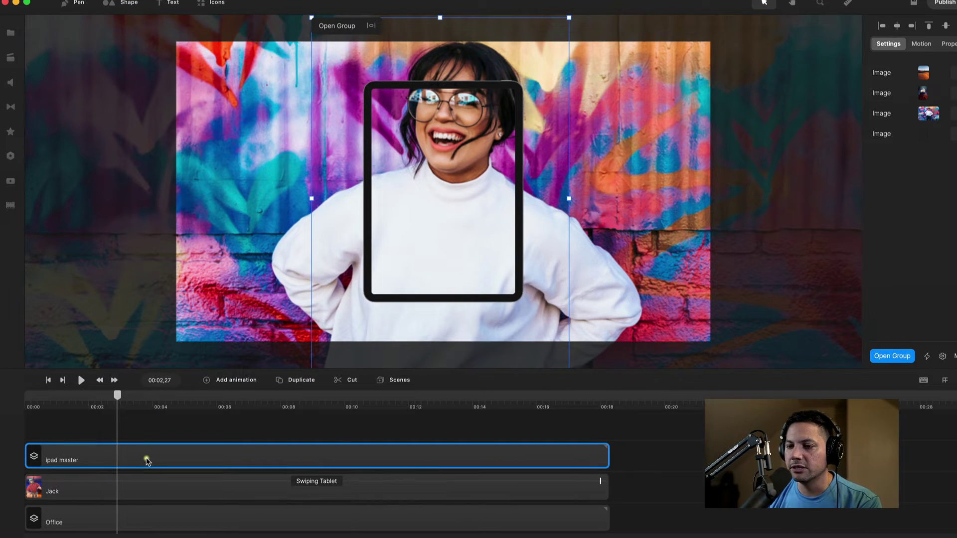
double_click(146, 459)
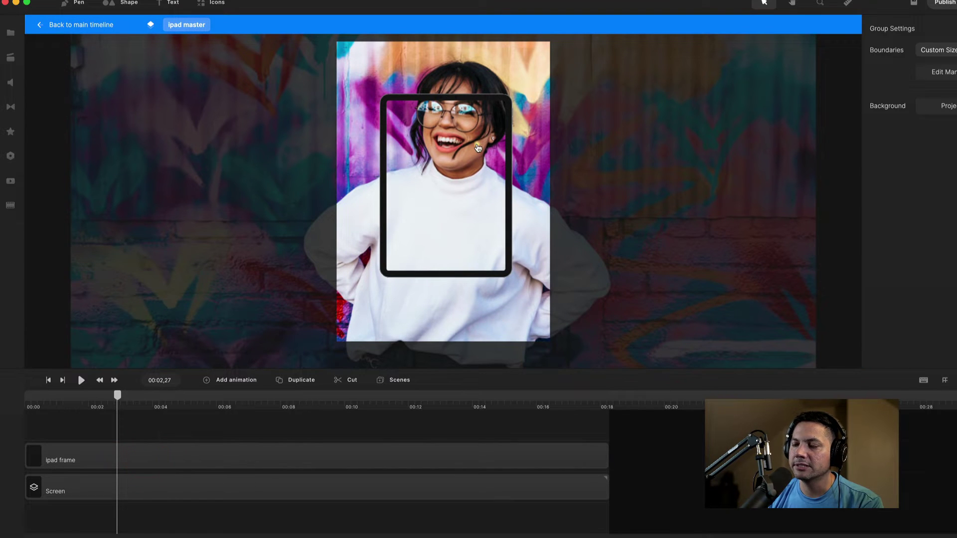
click(133, 450)
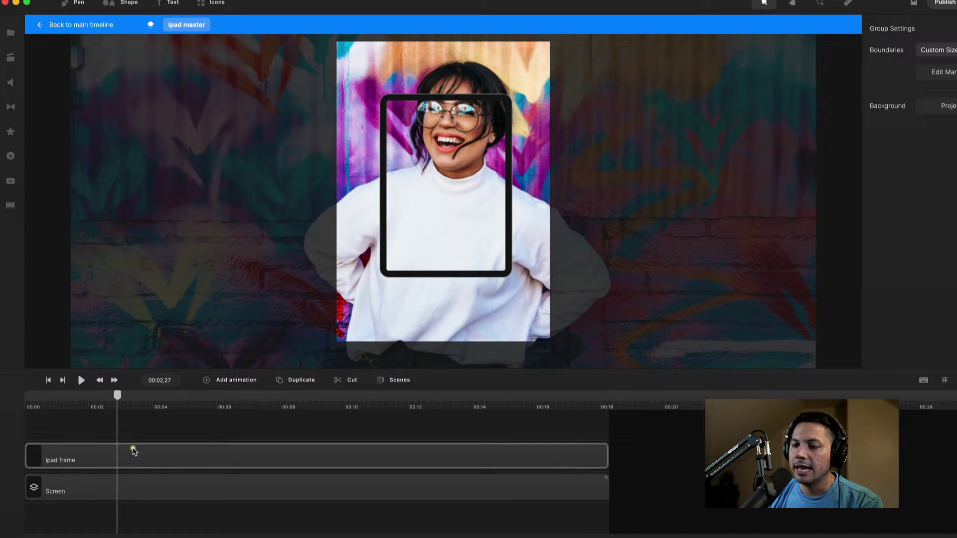
click(153, 457)
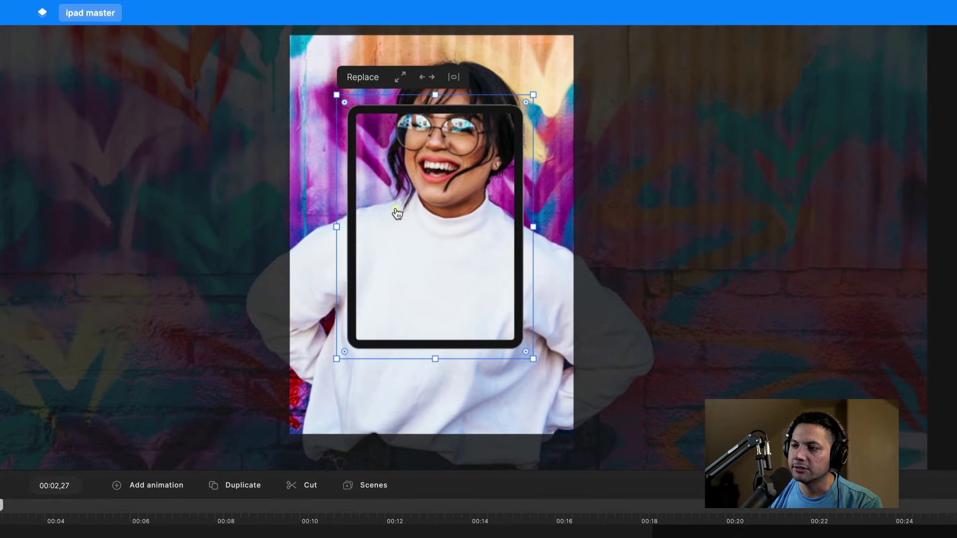
drag(532, 95, 573, 40)
drag(335, 358, 291, 442)
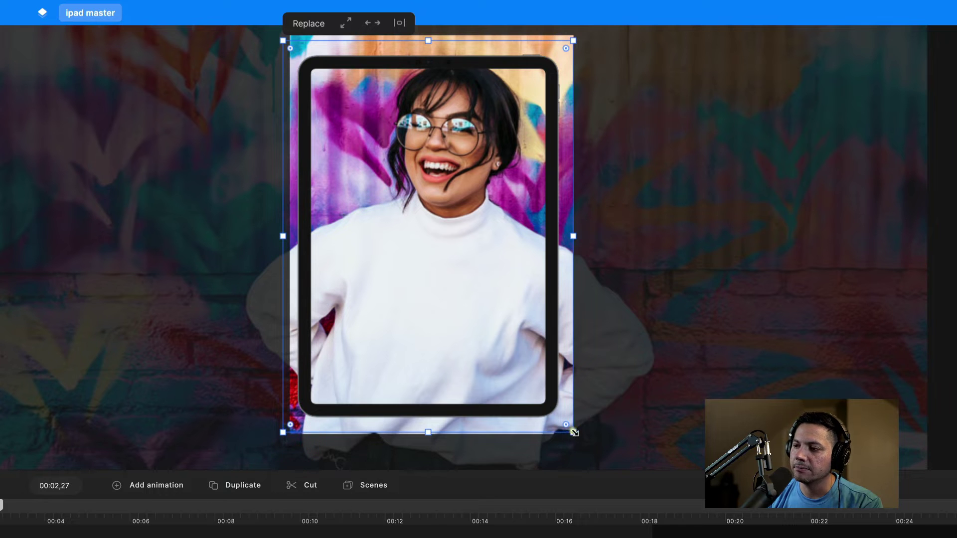
drag(573, 432, 579, 435)
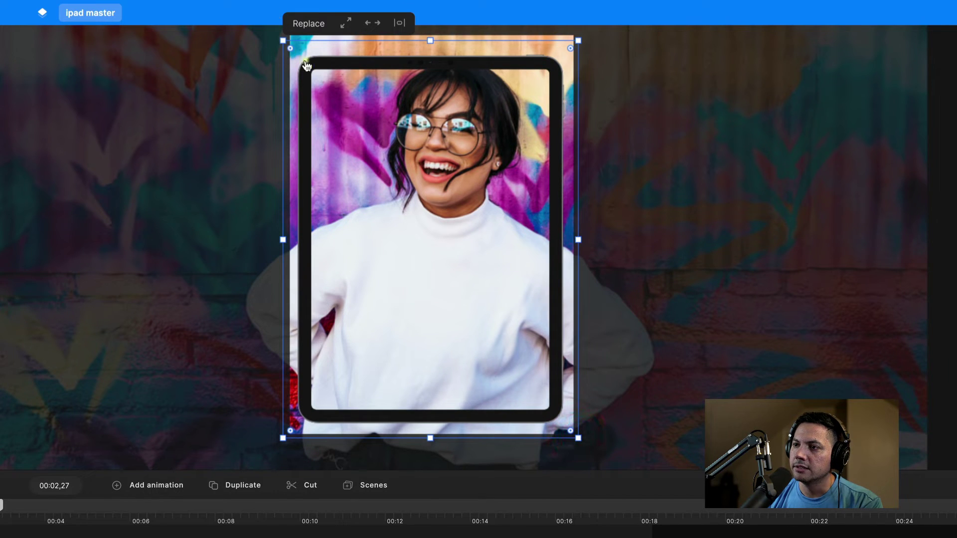
mouse_move(283, 39)
mouse_down()
mouse_move(277, 30)
mouse_move(285, 42)
mouse_up()
drag(445, 241, 444, 232)
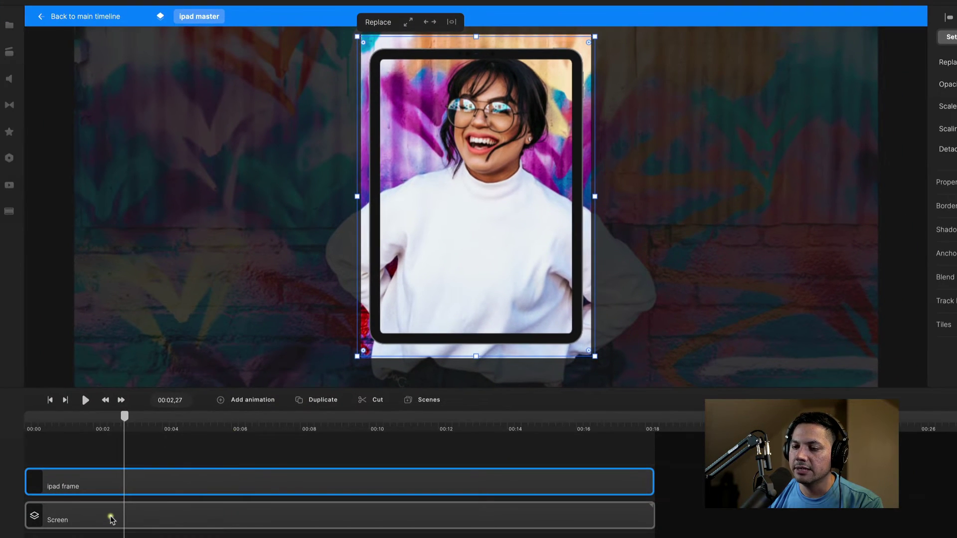
- Turn on masking for the Screen group and round its corners to roughly match the iPad frame
click(110, 519)
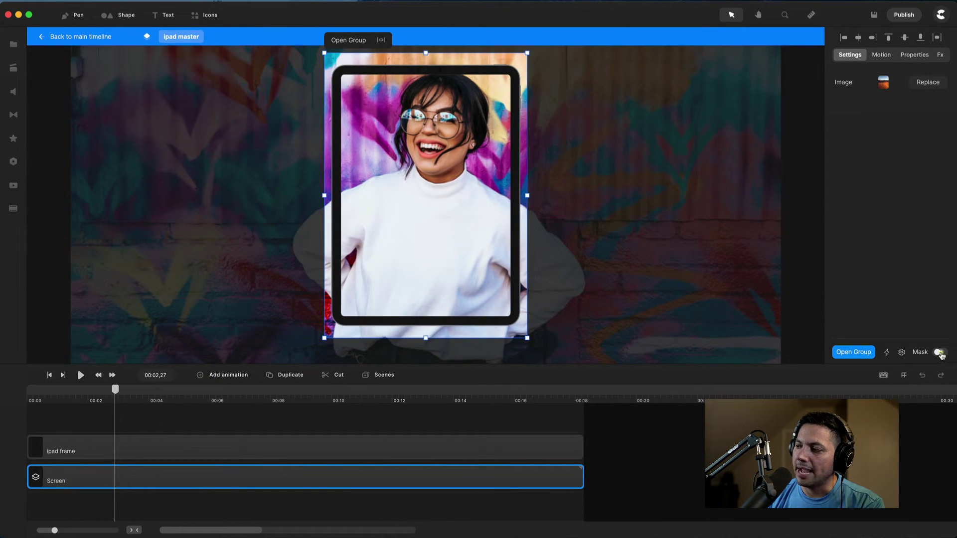
click(941, 353)
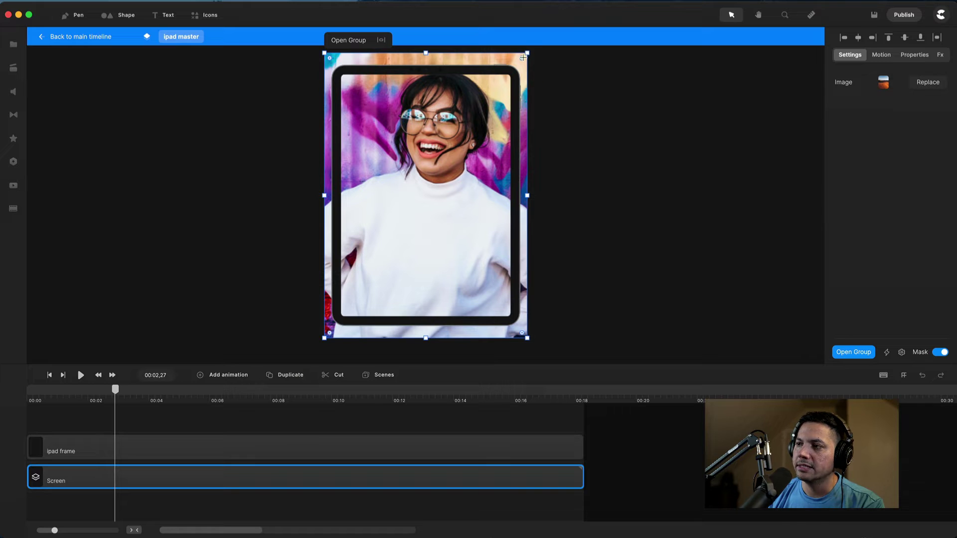
drag(521, 59, 515, 79)
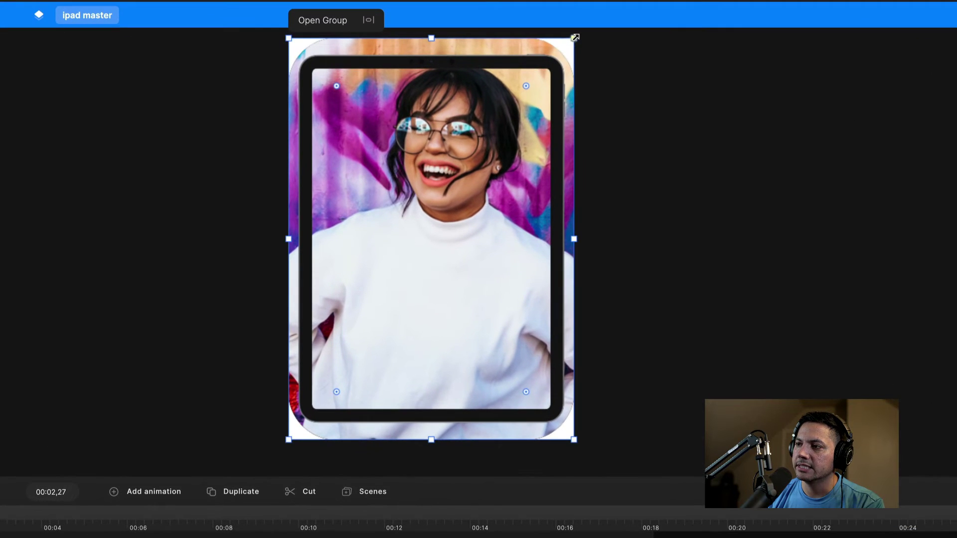
- Shrink the masked Screen group from its corners until its edges align with the iPad frame's outer border
drag(574, 38, 568, 60)
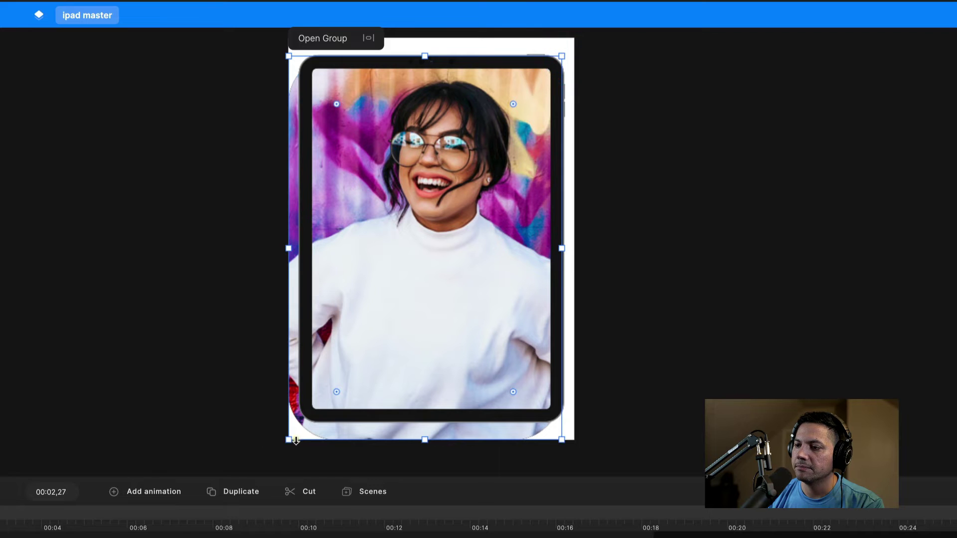
drag(289, 442, 300, 422)
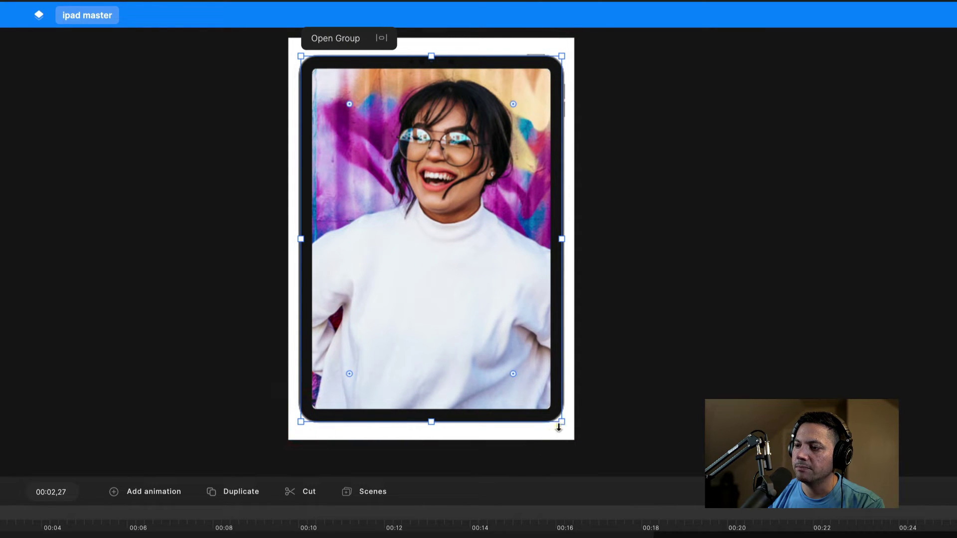
drag(563, 424, 562, 419)
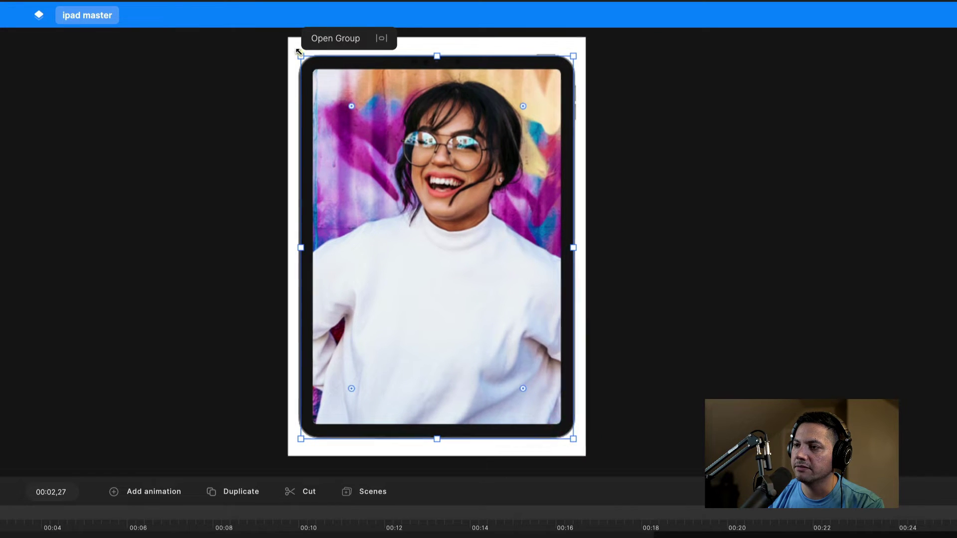
- Nudge the Screen group's upper-left corner slightly outward to the frame's edge and check the lower corners for overhang
scroll(319, 79, up, 5)
scroll(319, 94, down, 1)
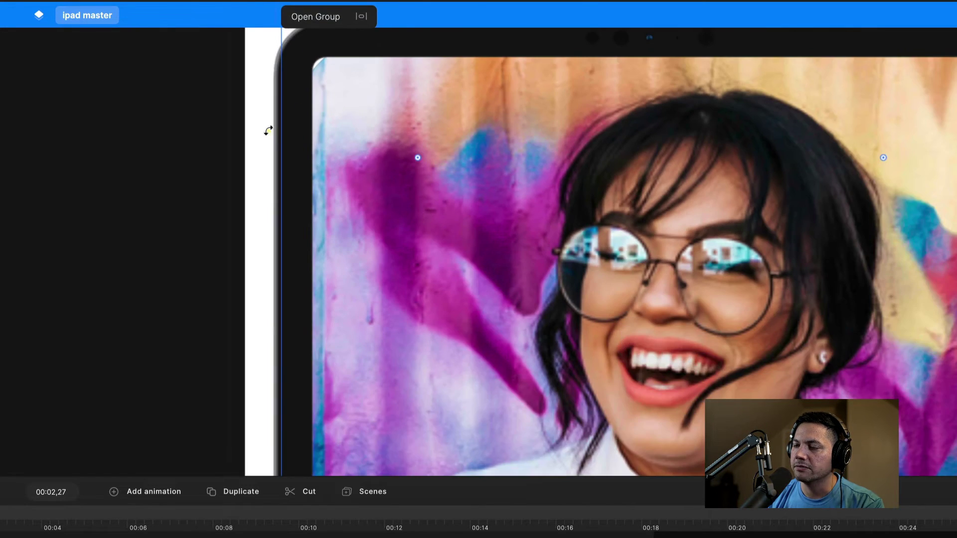
scroll(255, 119, down, 3)
scroll(255, 117, up, 2)
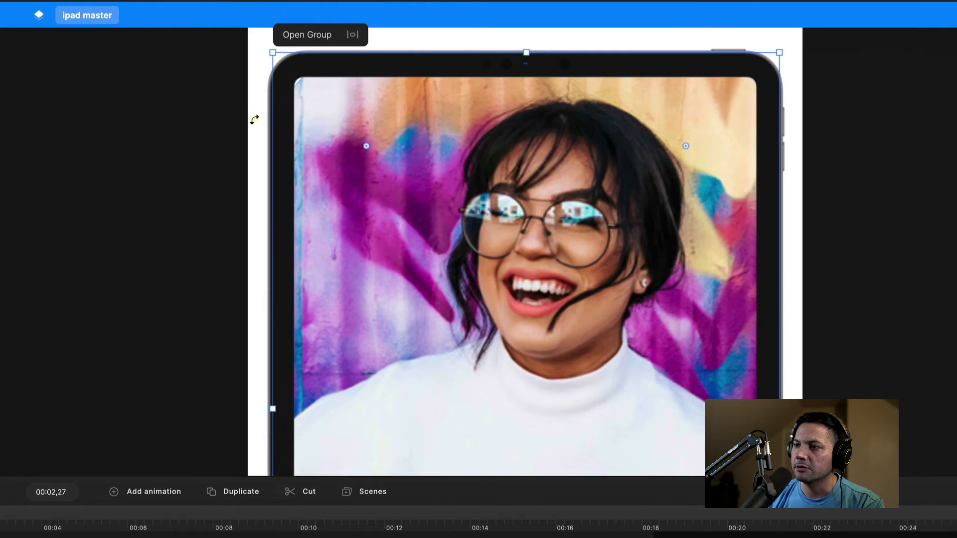
drag(272, 52, 270, 50)
scroll(855, 318, down, 3)
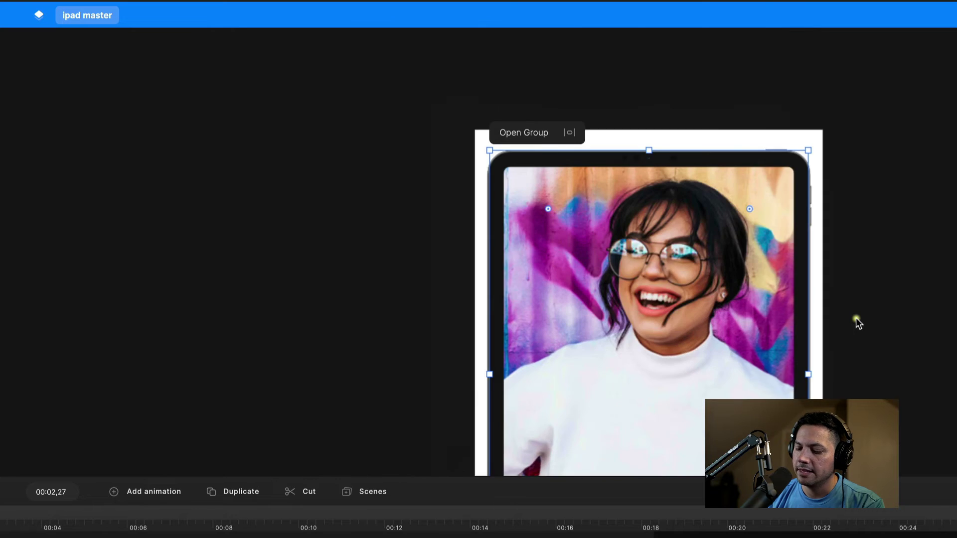
scroll(538, 413, up, 6)
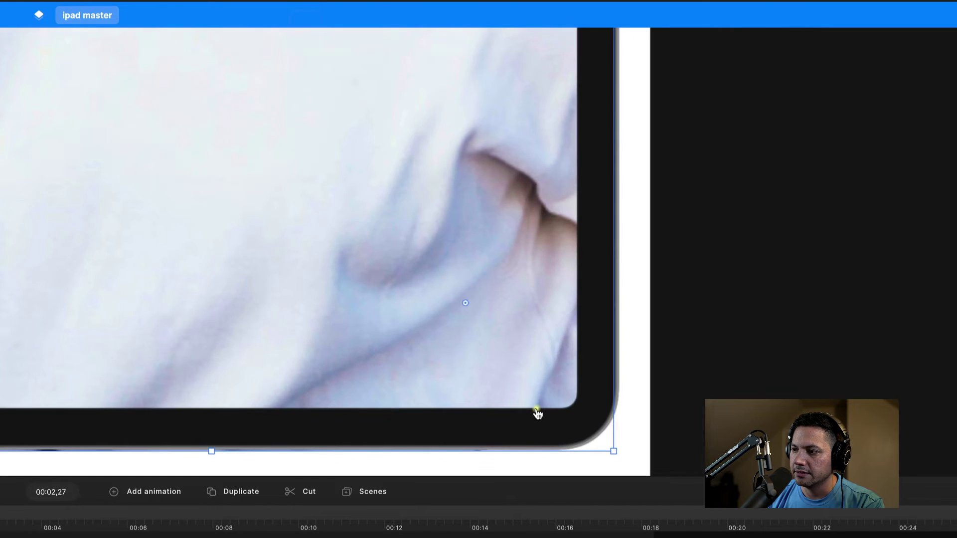
scroll(538, 413, down, 4)
scroll(288, 414, up, 6)
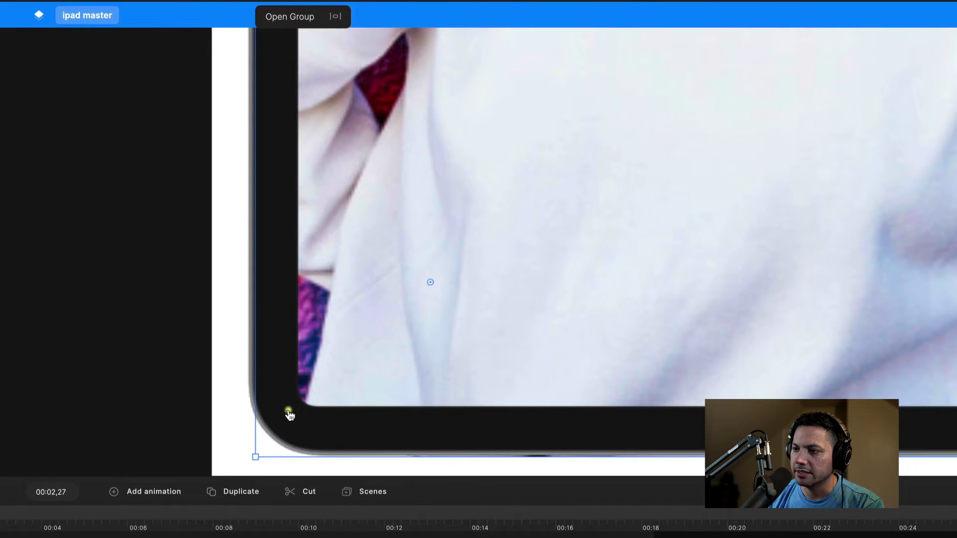
scroll(289, 415, down, 4)
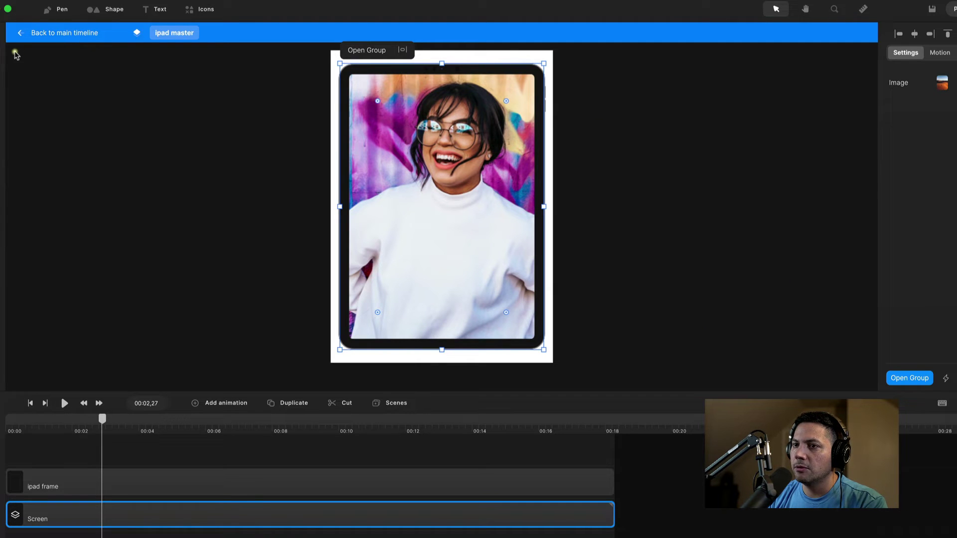
- Return to the main timeline and move the ipad master group to the right of Jack in the office scene
click(62, 39)
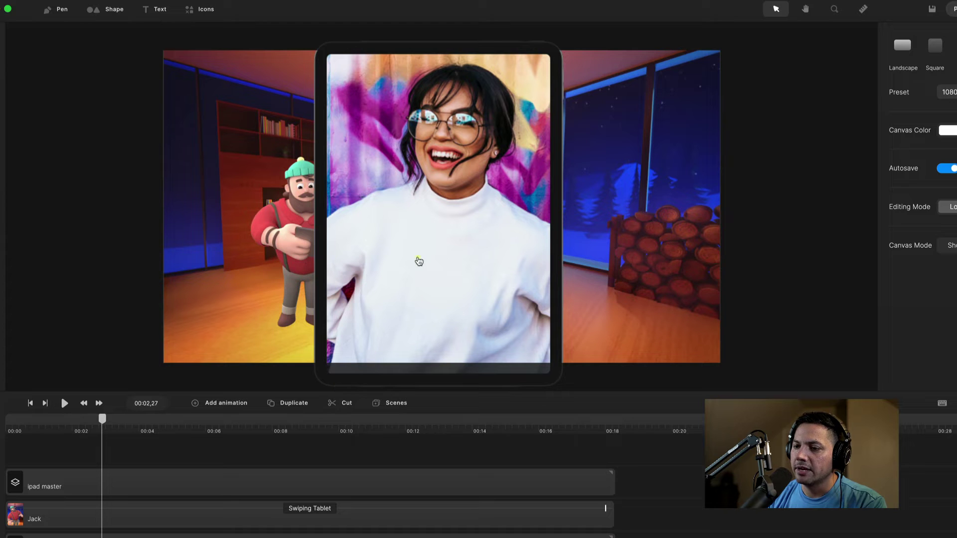
click(143, 476)
drag(447, 258, 593, 246)
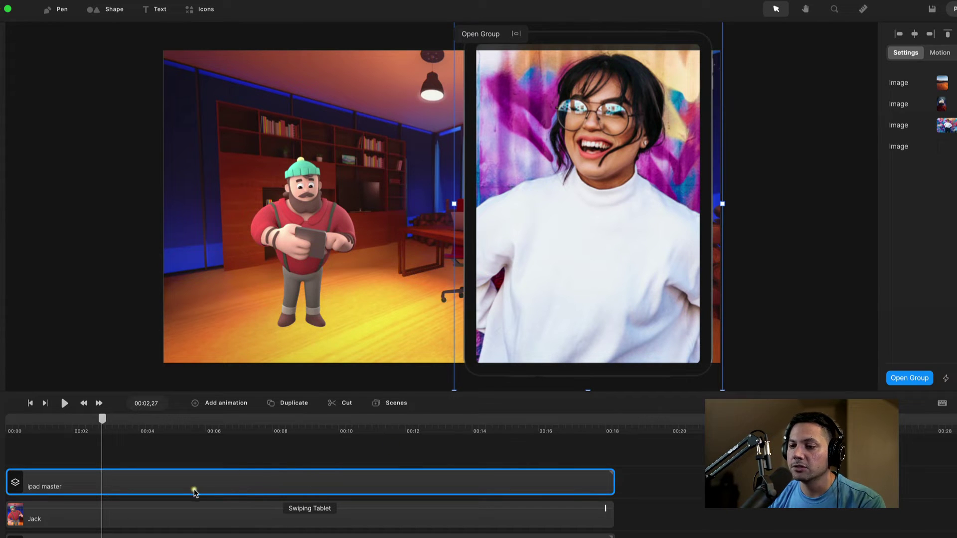
- Review the ipad frame and Screen layers inside the ipad master group and return to the main timeline
double_click(193, 491)
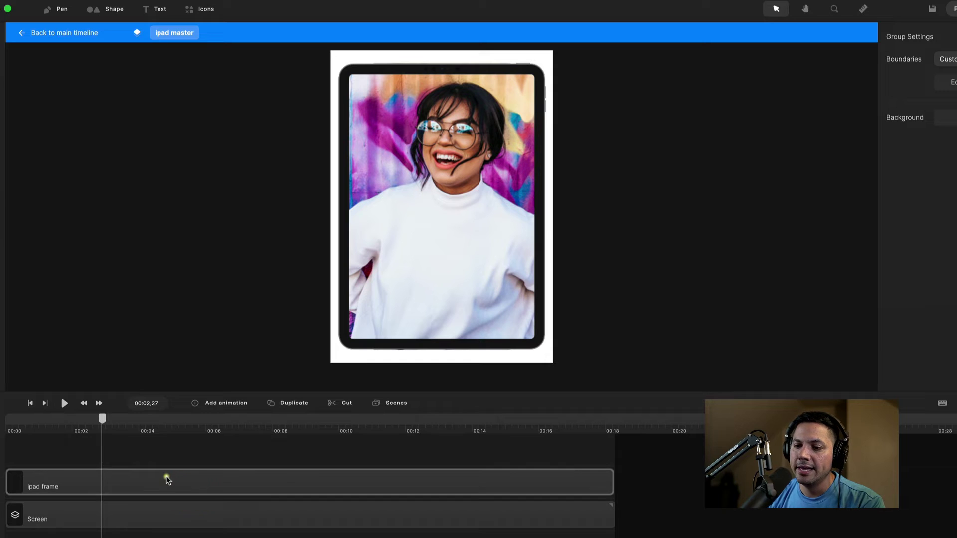
click(119, 530)
click(87, 439)
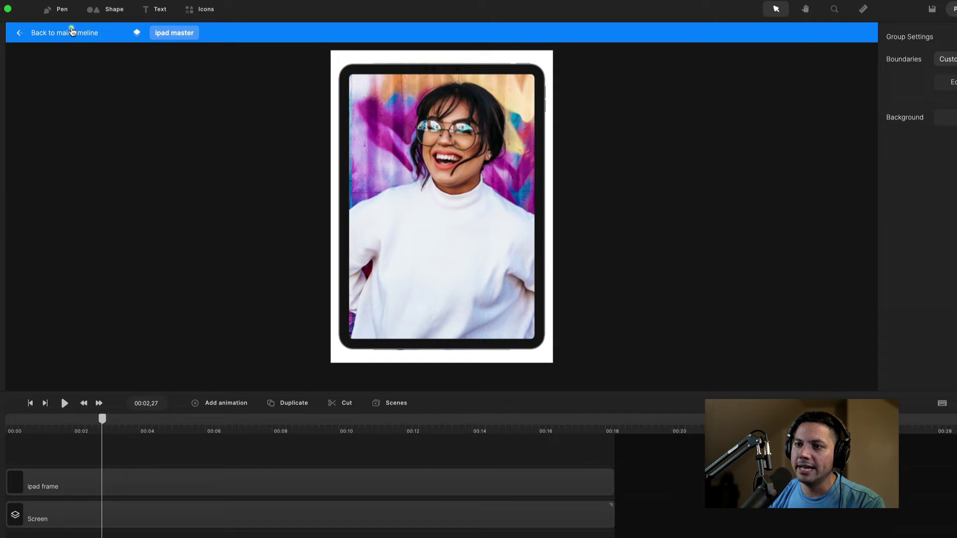
click(71, 30)
- Inside the ipad master's Screen group, add a Position animation to Screen 1 from 00:03,11 that slides it left out of view by 00:04,06
drag(105, 421, 118, 450)
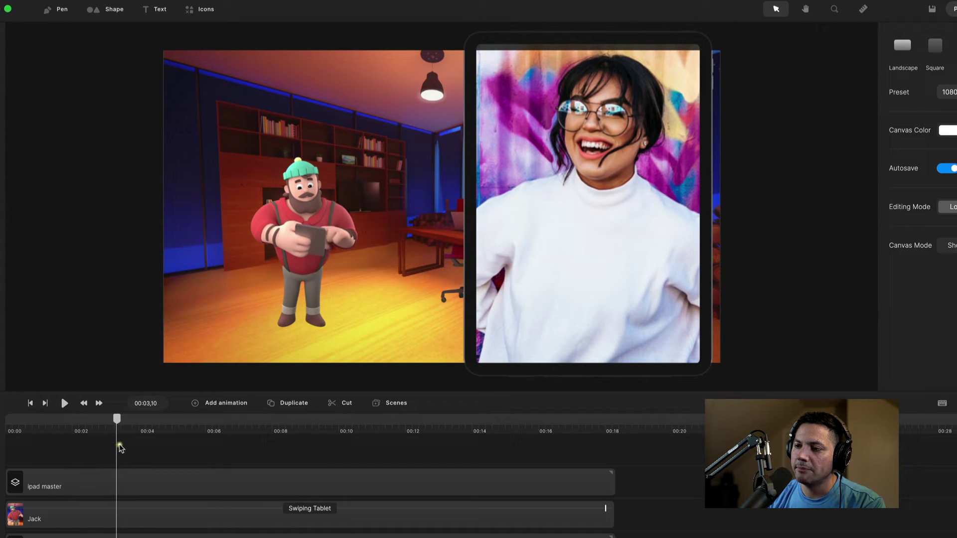
double_click(122, 484)
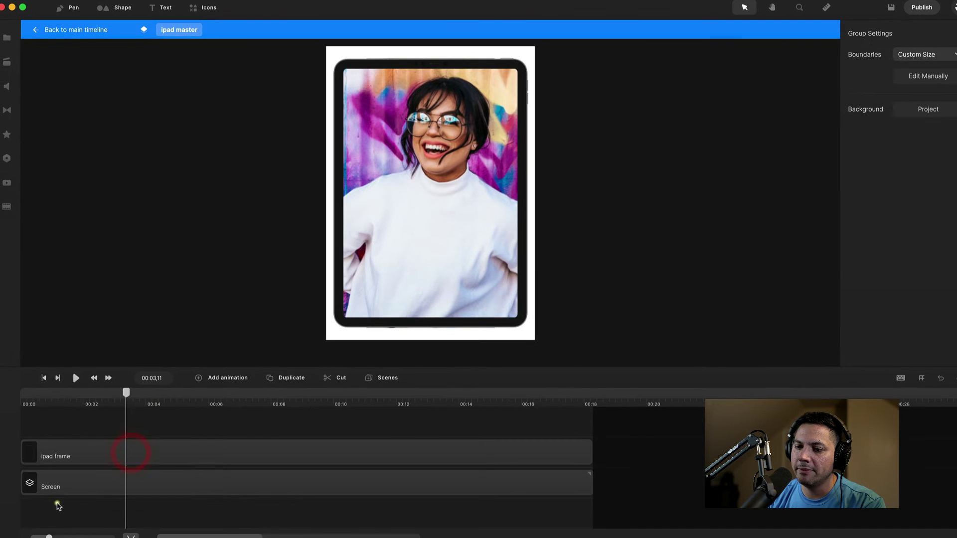
click(105, 502)
double_click(111, 484)
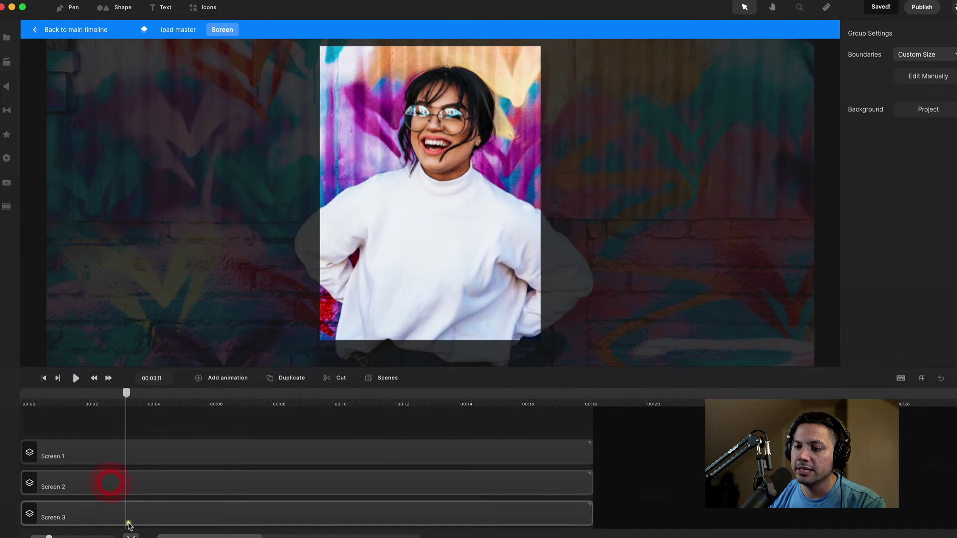
click(131, 455)
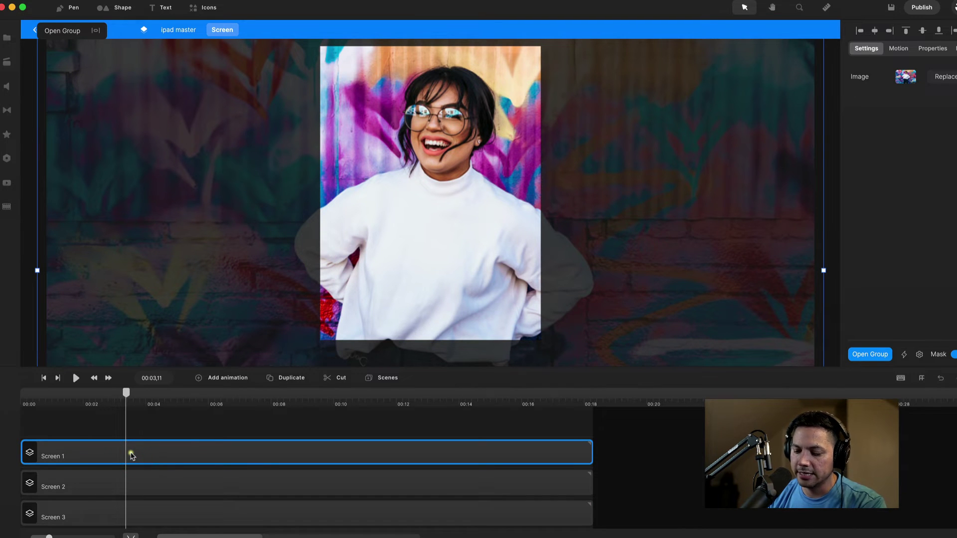
key(p)
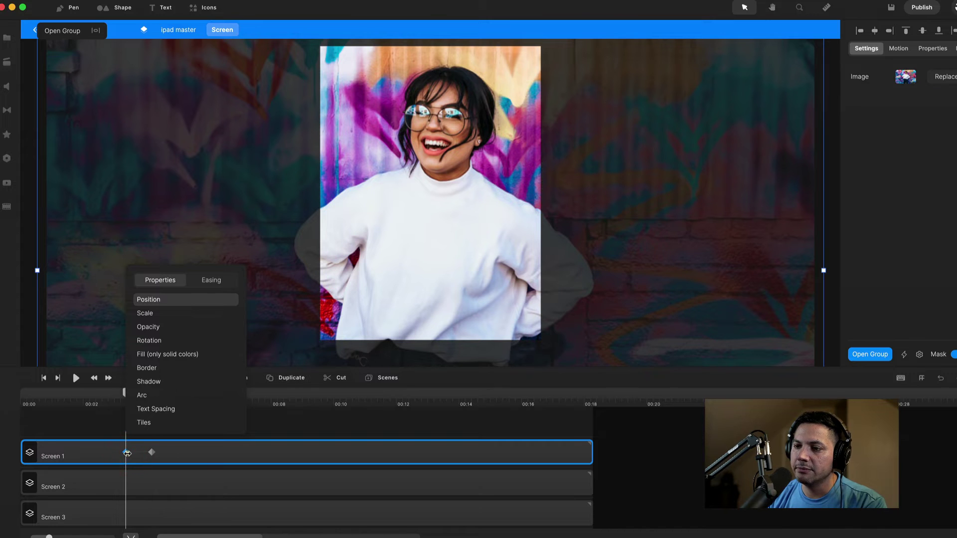
click(237, 419)
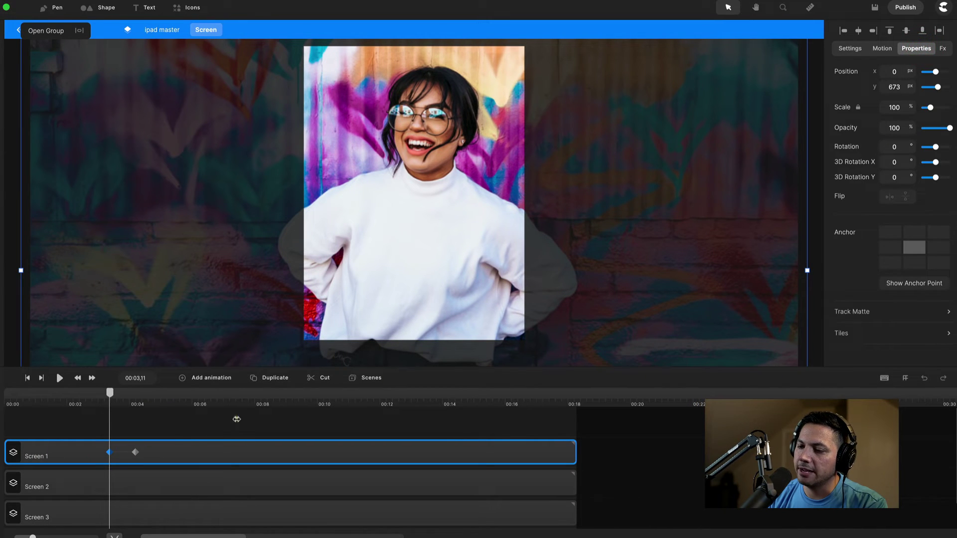
click(136, 452)
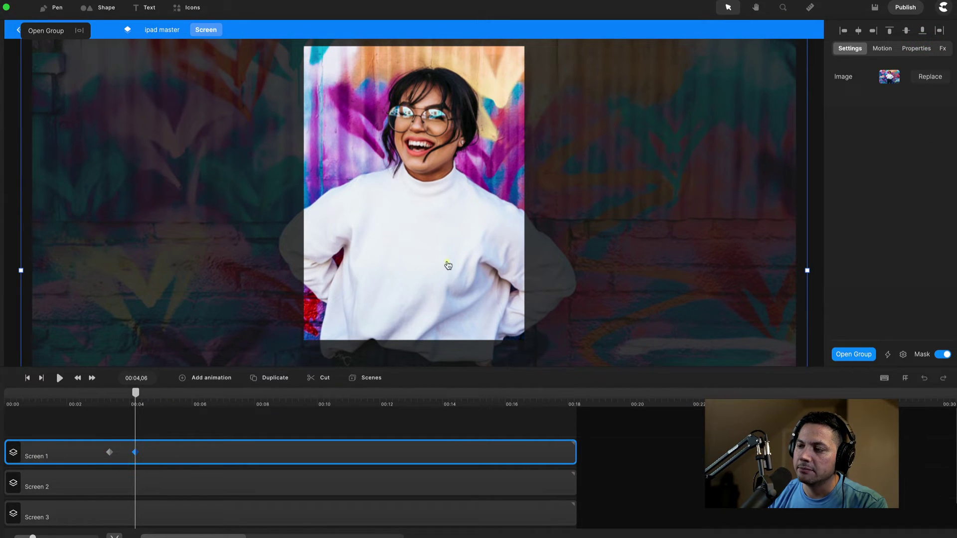
drag(448, 265, 14, 252)
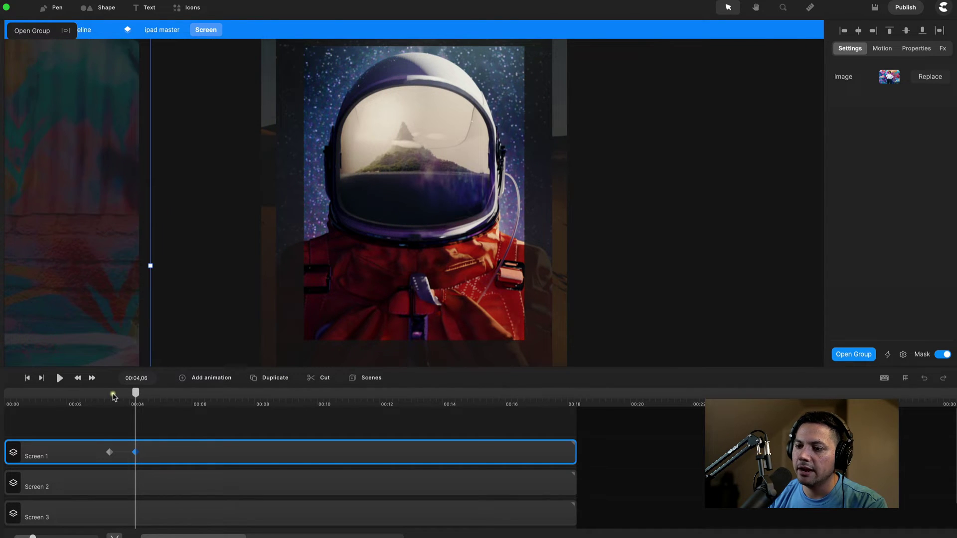
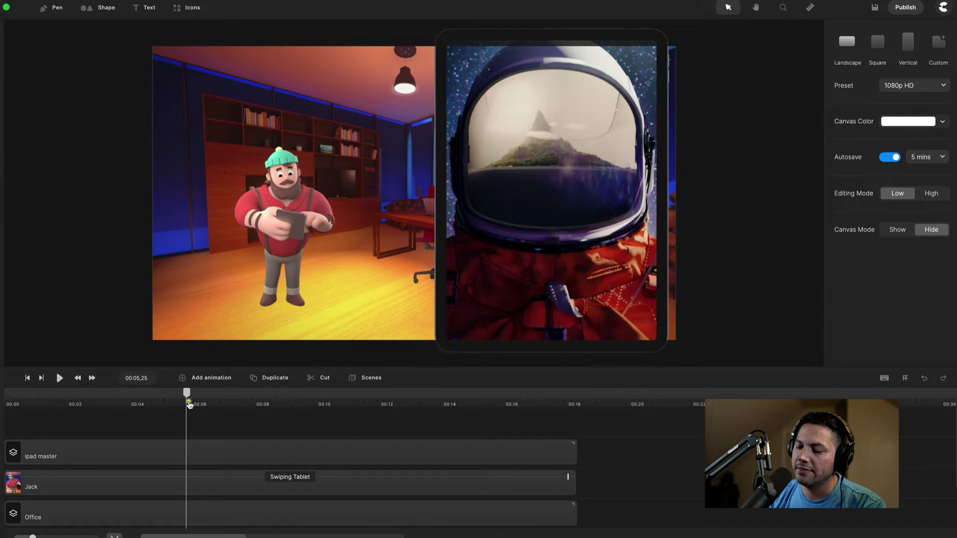
- Add a Position animation to Screen 2 in the nested Screen group from 00:05,25, sliding it left out of view by 00:06,20
click(127, 452)
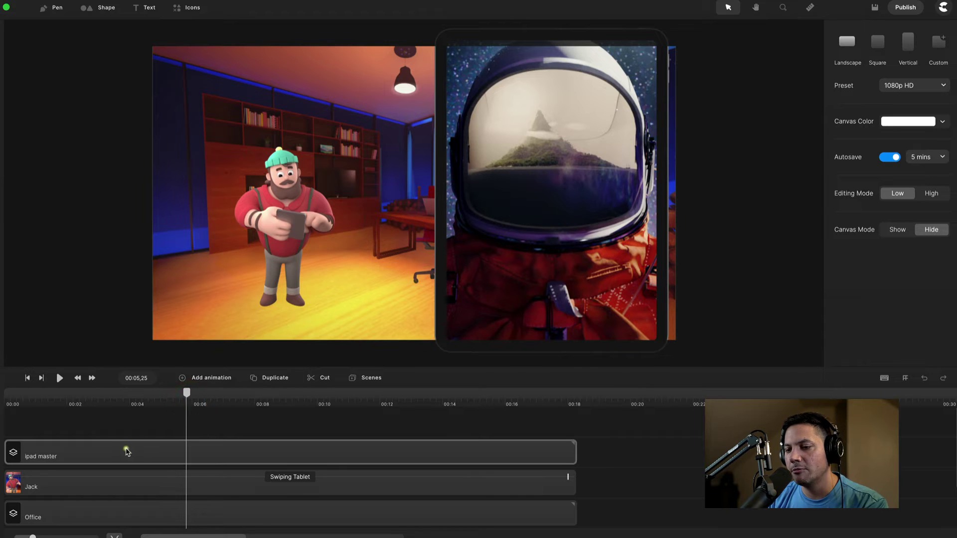
double_click(127, 452)
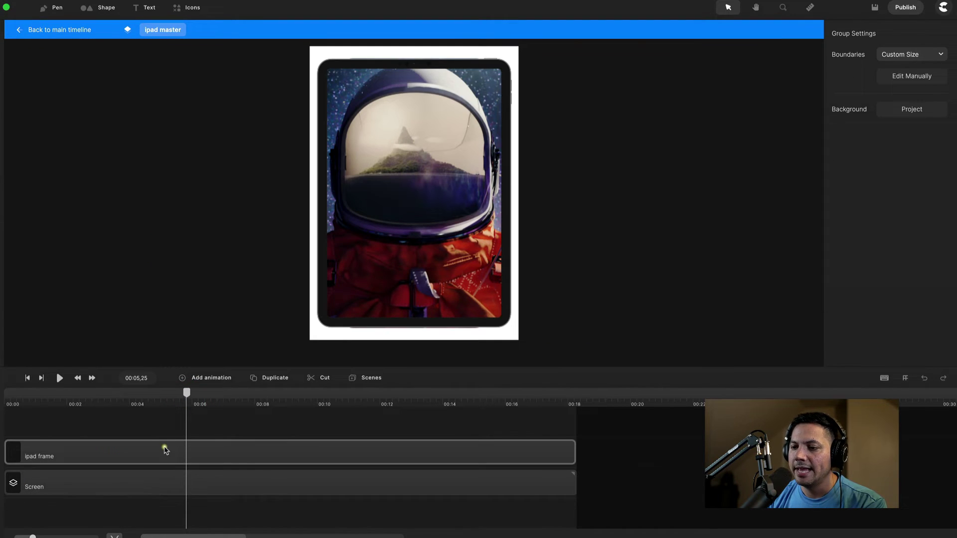
double_click(156, 479)
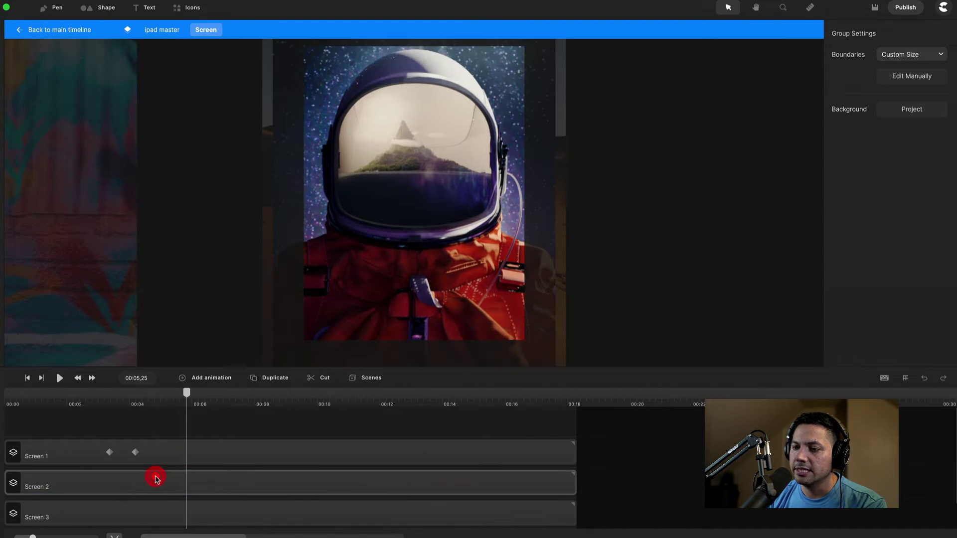
click(195, 486)
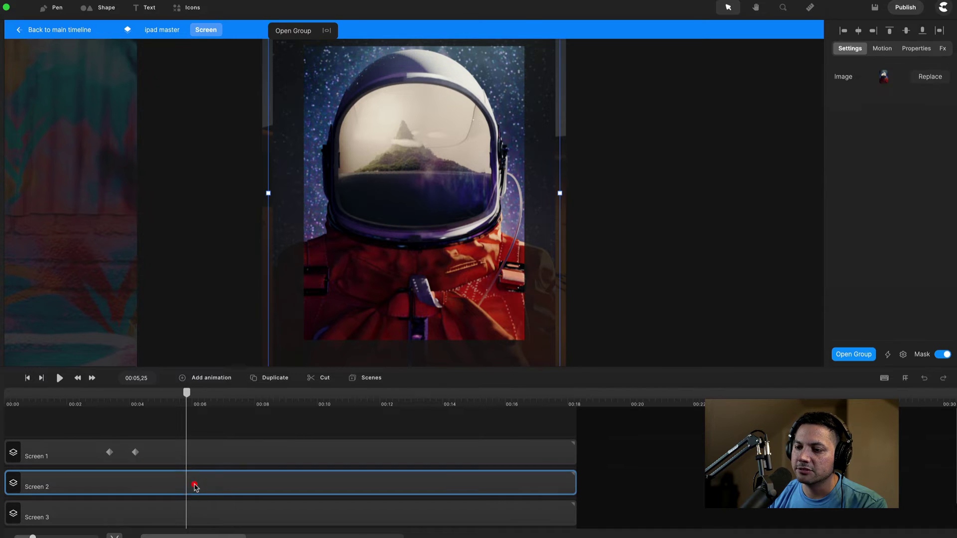
key(p)
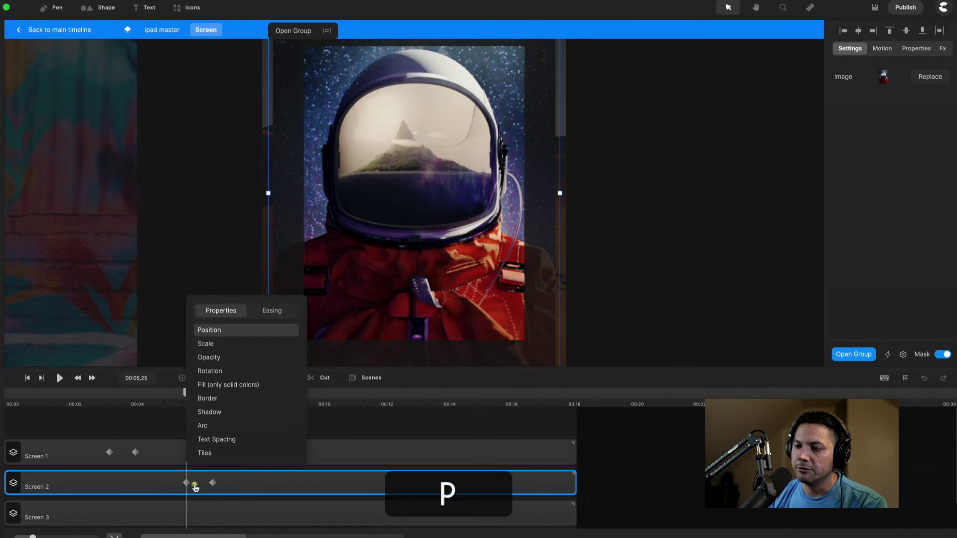
click(188, 483)
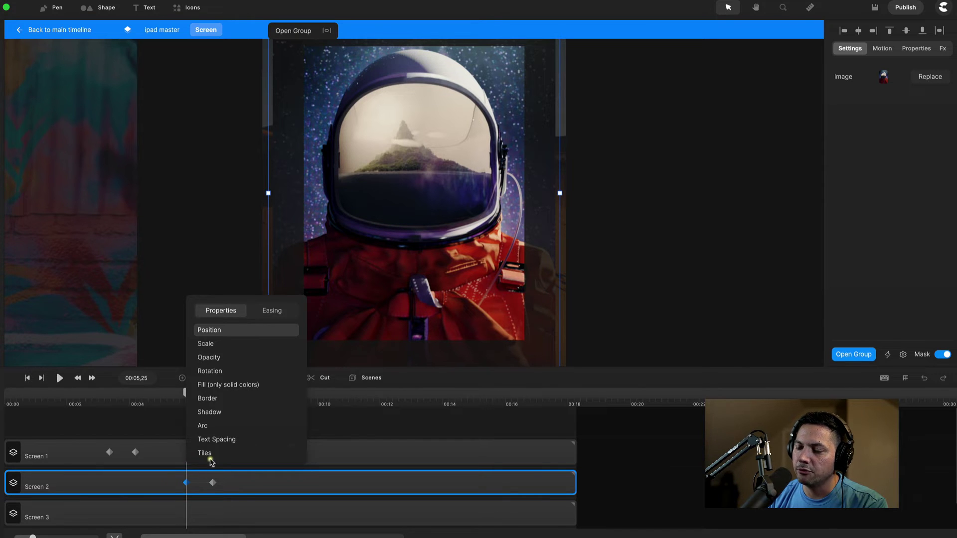
click(213, 483)
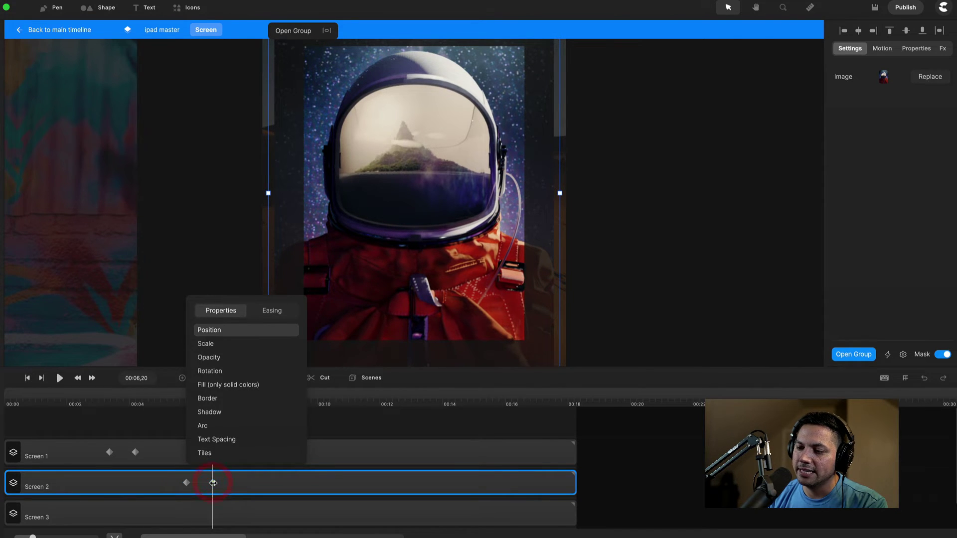
drag(459, 290, 56, 288)
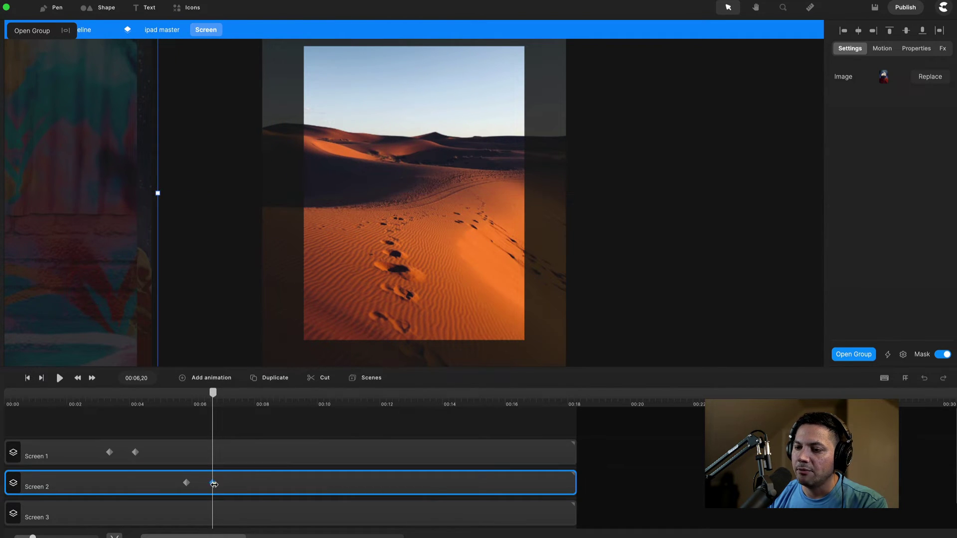
- Inside Screen 3, delay the Sands of Time image's animation to start at 00:05,28 and set its first keyframe's scale to about 272%
double_click(236, 513)
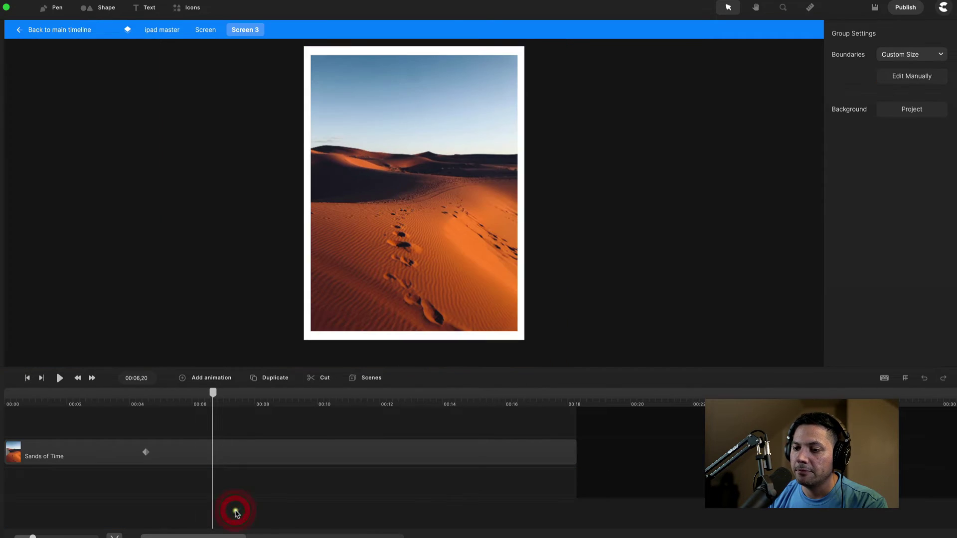
drag(80, 455, 262, 462)
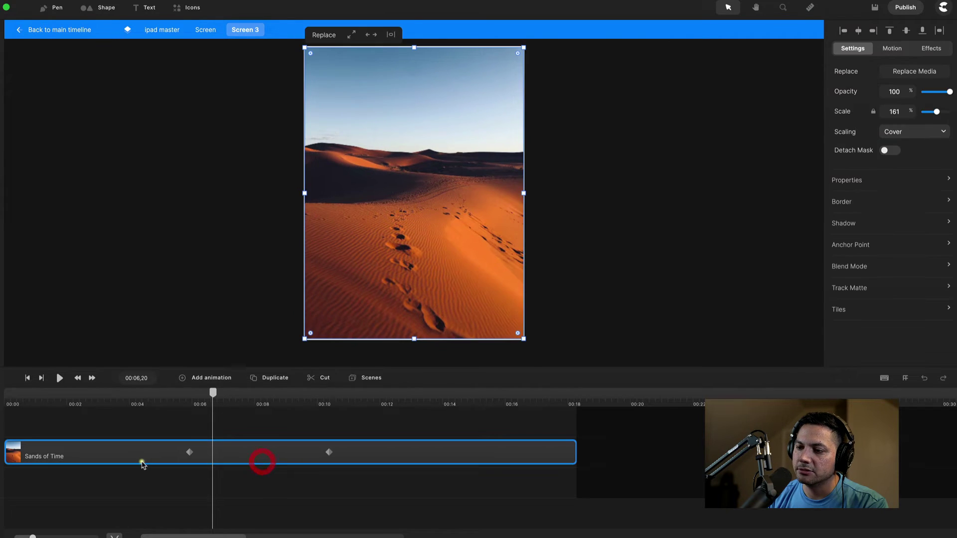
click(189, 453)
drag(190, 393, 229, 394)
click(190, 453)
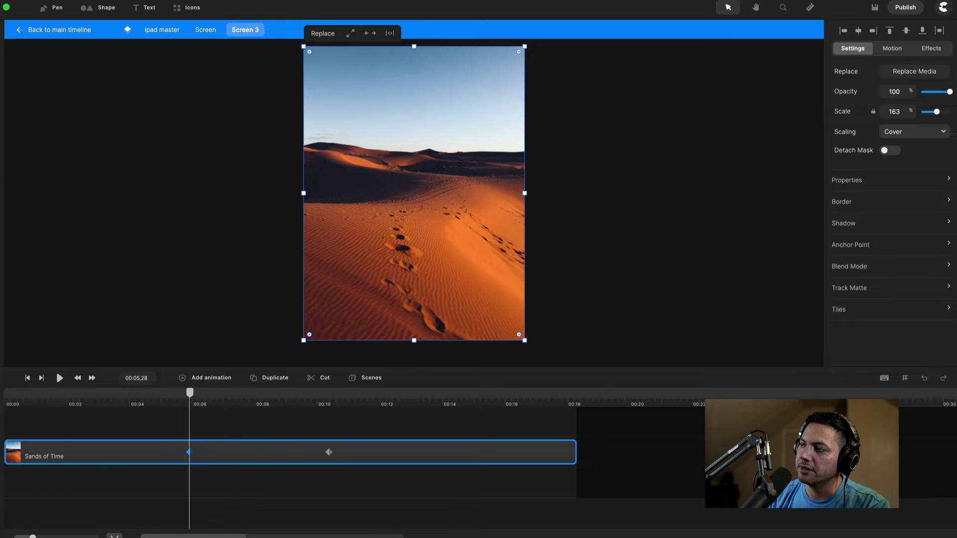
drag(954, 111, 946, 123)
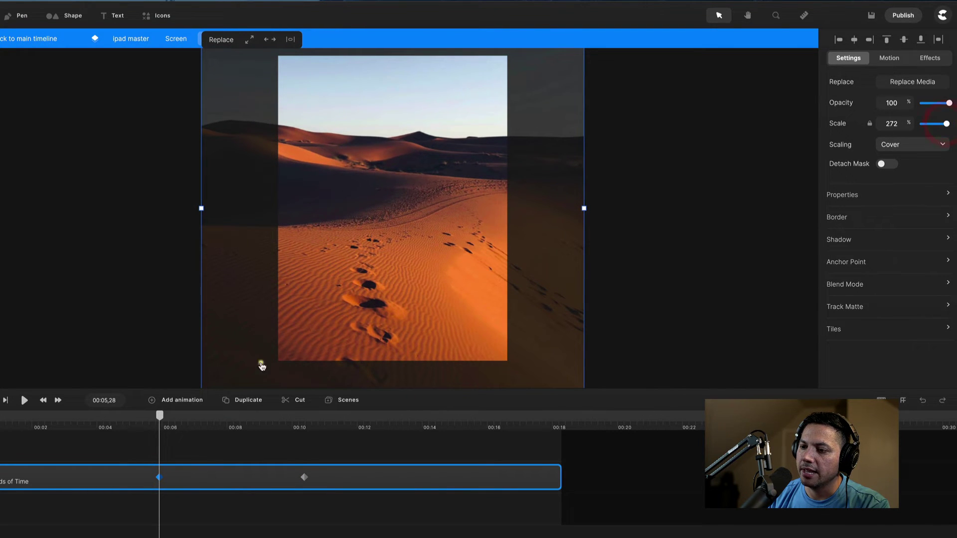
mouse_move(160, 416)
mouse_down()
mouse_move(298, 410)
mouse_move(164, 415)
mouse_up()
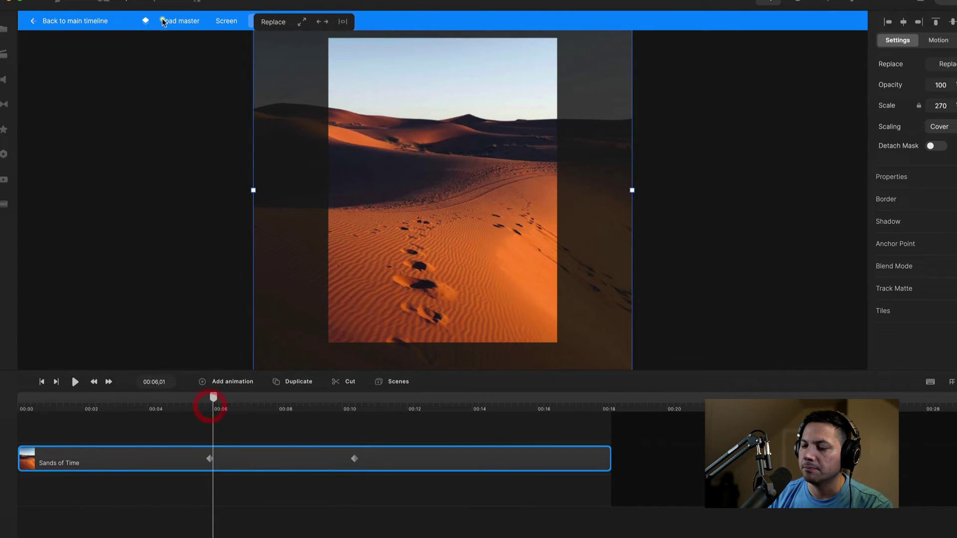
- Return to the main timeline and play the scene from the beginning to check the screen swipes
click(72, 23)
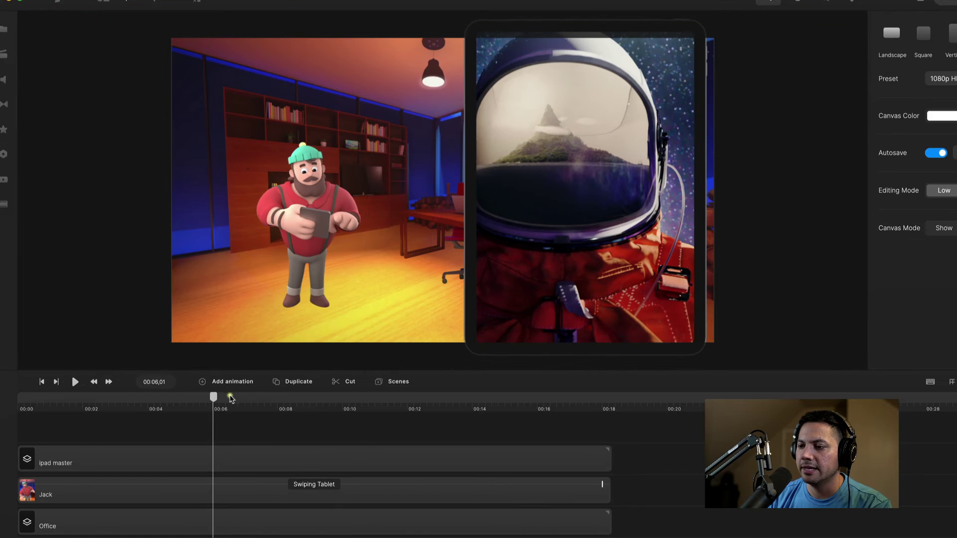
drag(213, 397, 17, 421)
click(17, 421)
key(space)
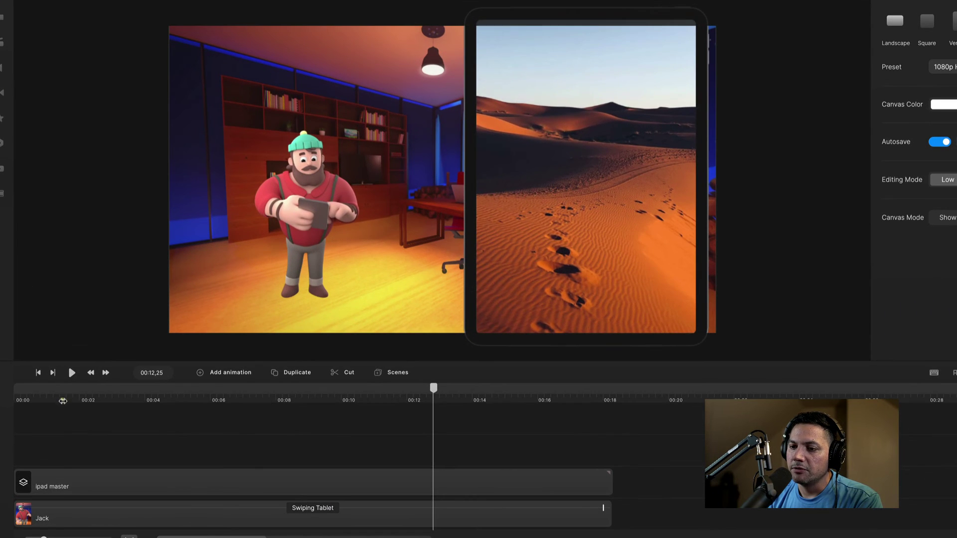
click(183, 364)
- Add a Position and Rotation animation to the ipad master group starting at 00:00,15
drag(63, 392, 31, 391)
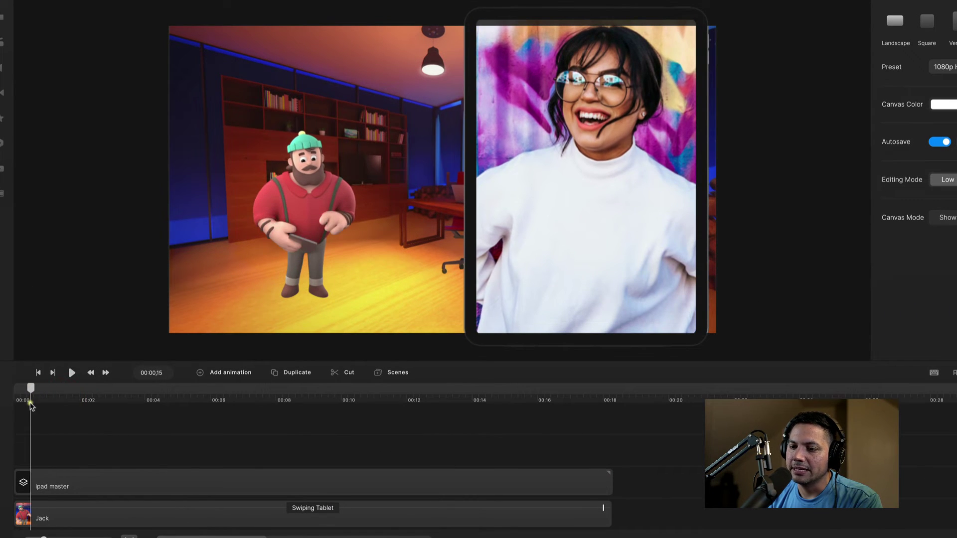
click(97, 479)
click(97, 480)
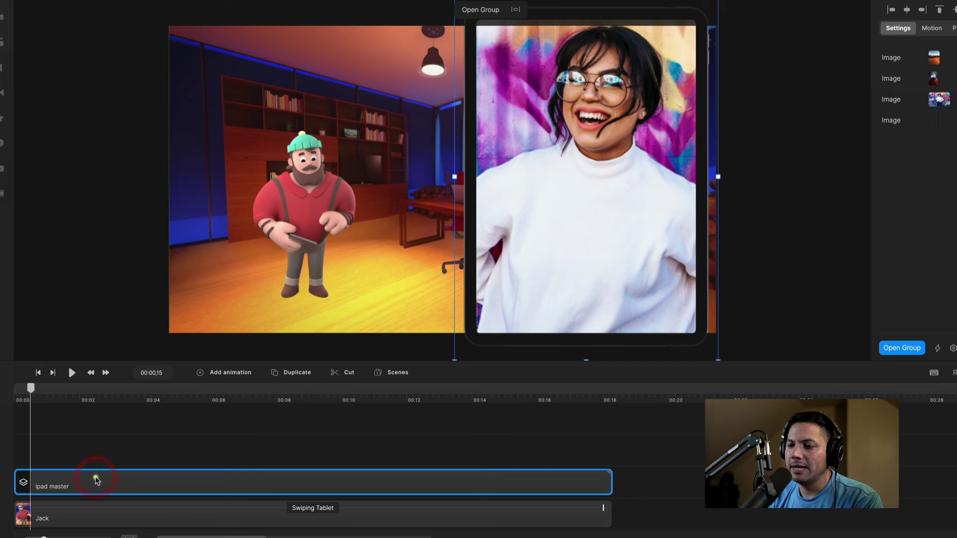
click(219, 374)
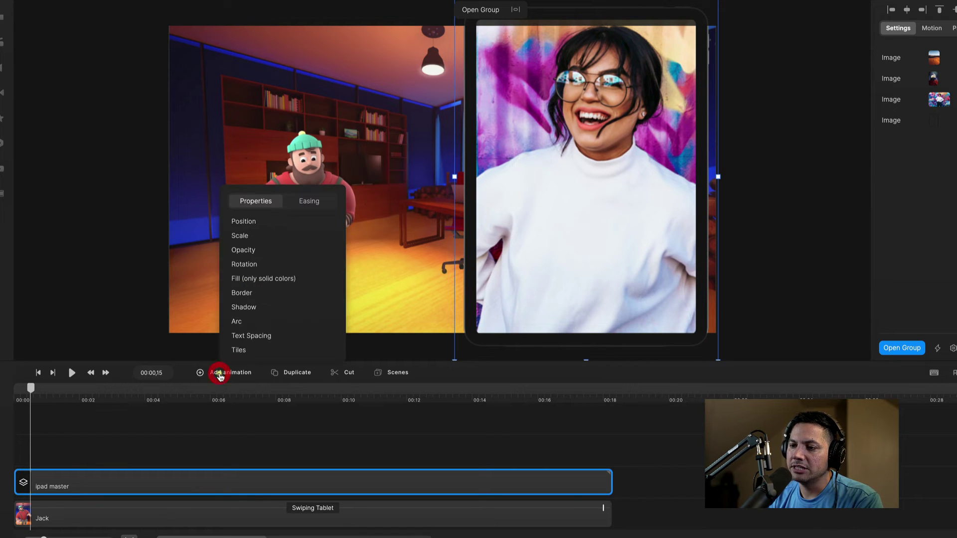
click(249, 222)
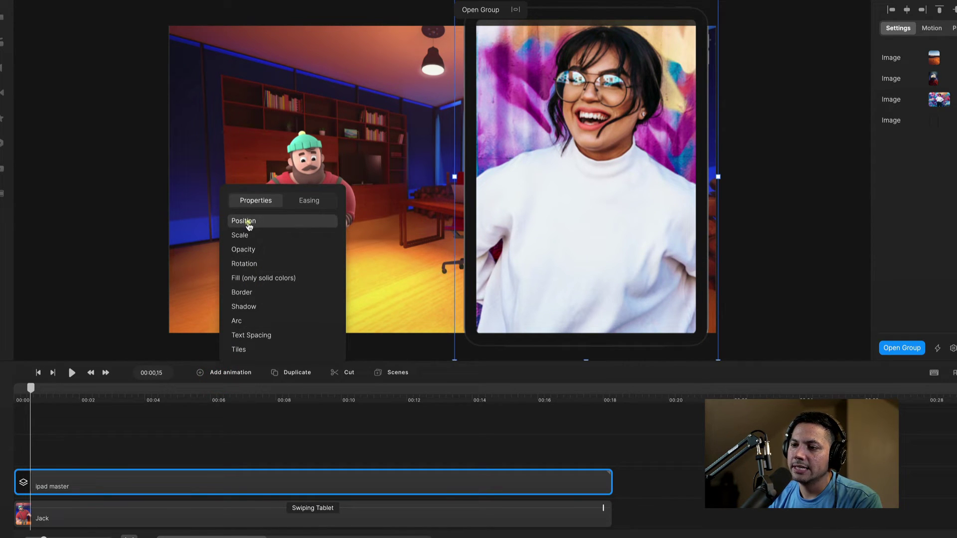
click(240, 265)
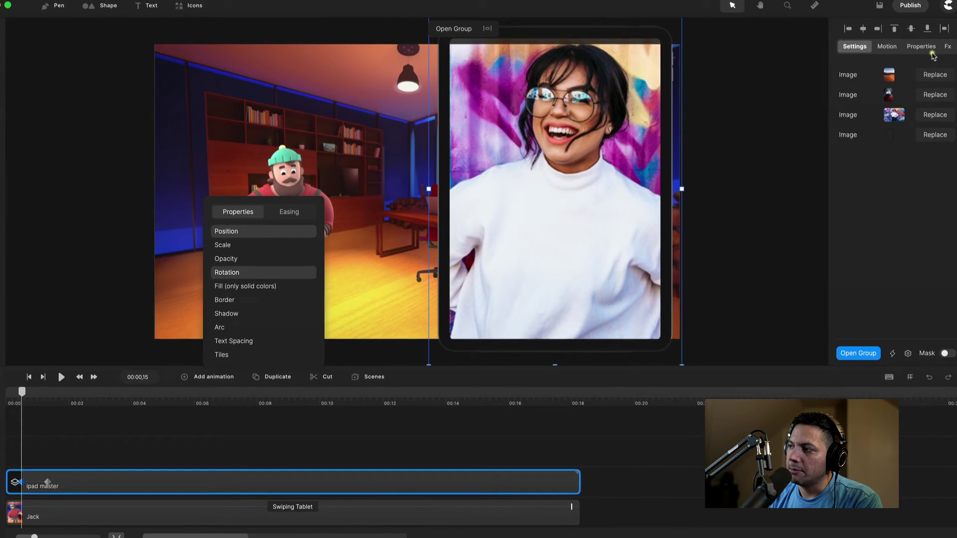
- At the ipad master's first keyframe, set position X to 1603 and Y to 65, rotation to 3°, and 3D Rotation Y to 30°
click(920, 50)
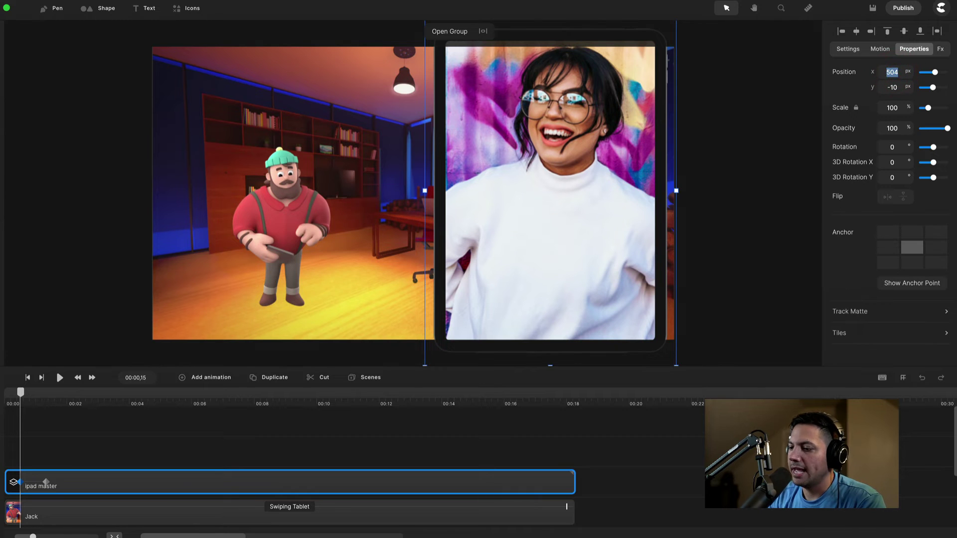
text(1603)
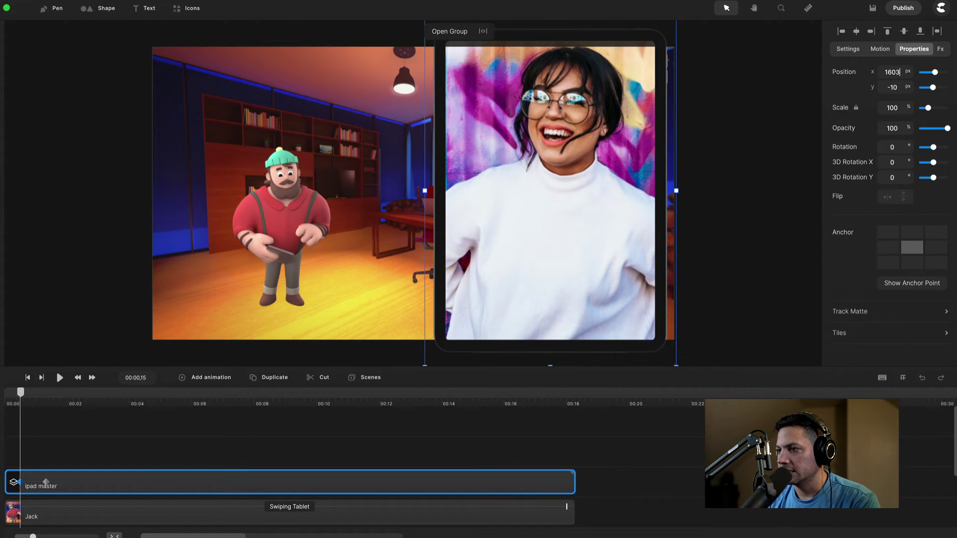
key(Return)
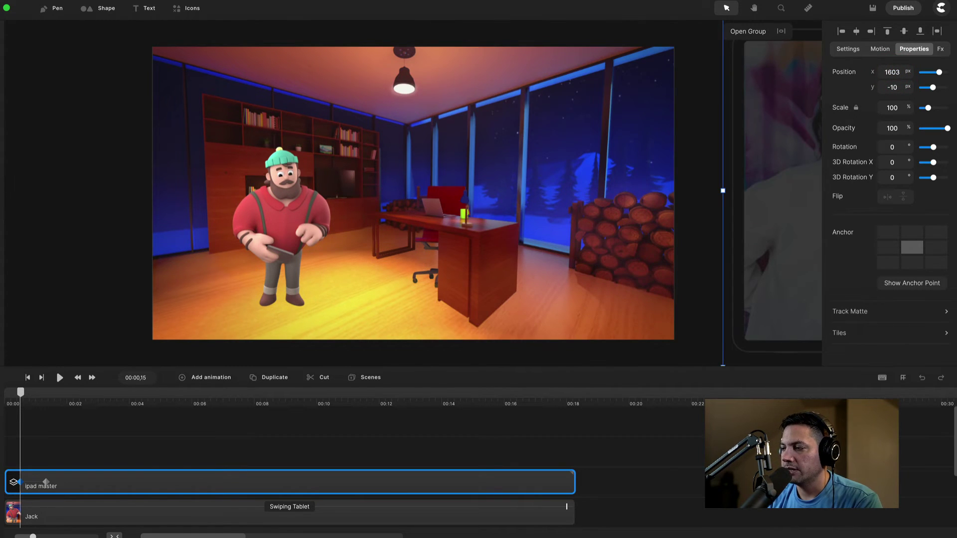
click(900, 89)
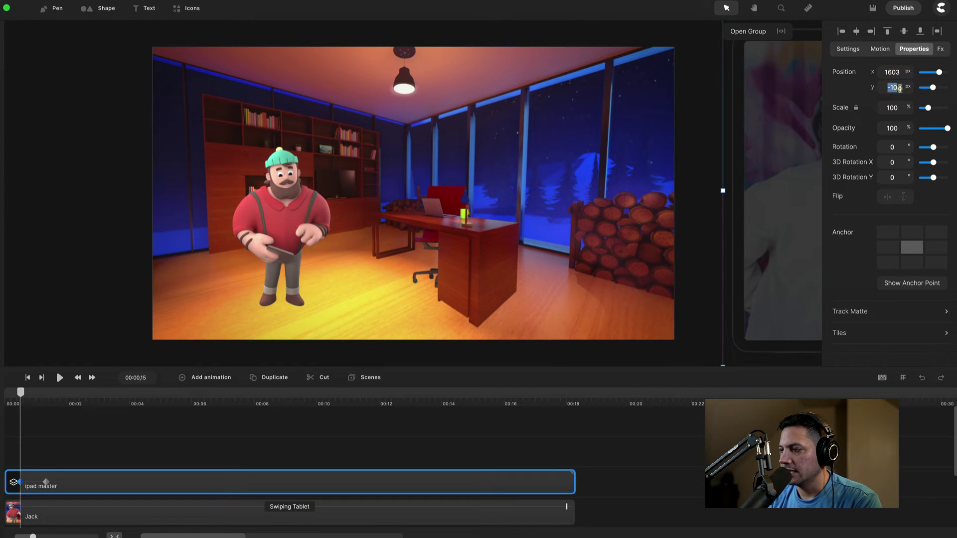
text(65)
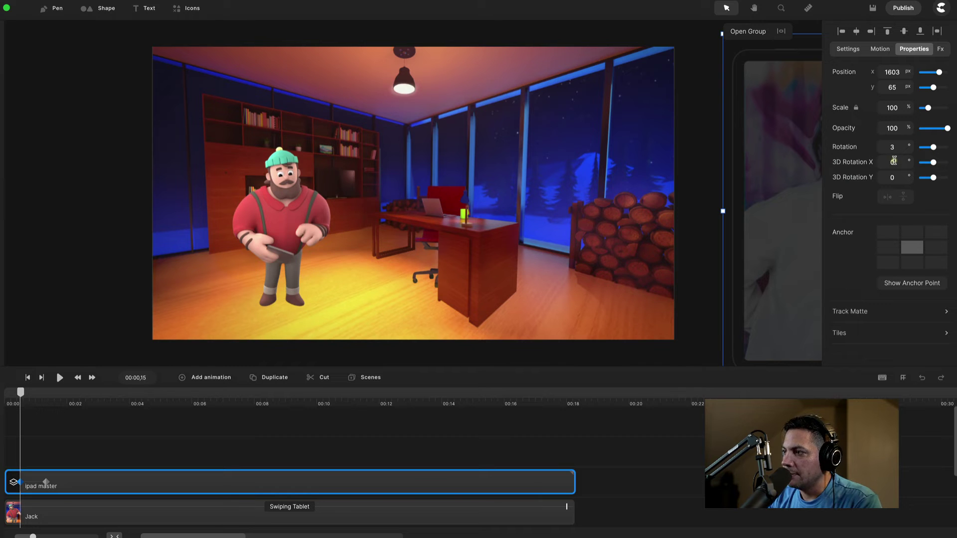
click(895, 160)
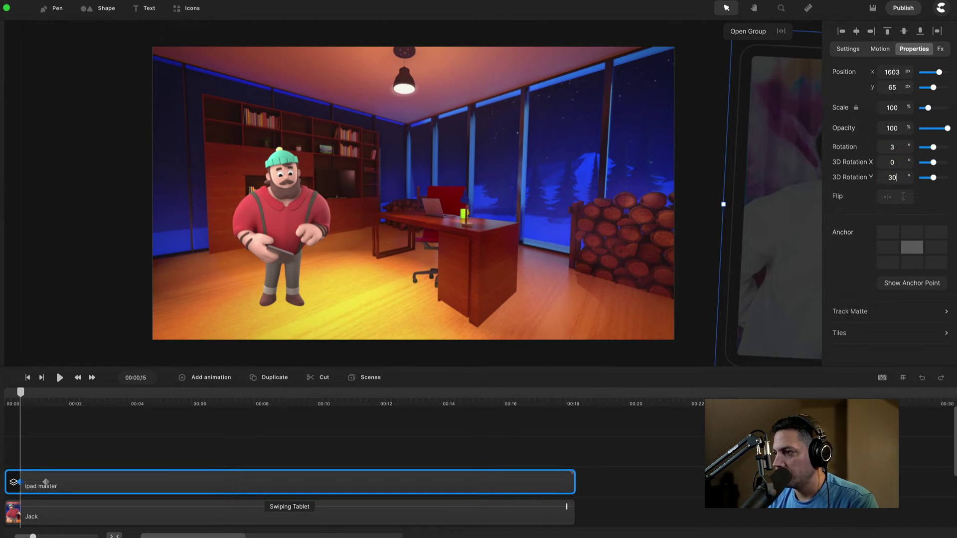
key(Return)
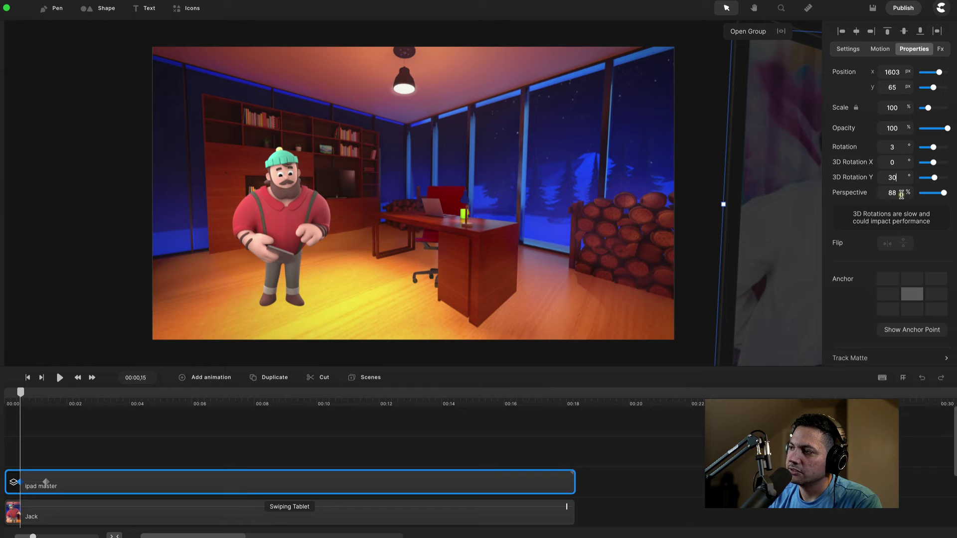
- At the ipad master's end keyframe, set the position to X 466 px and Y -56 px
click(45, 482)
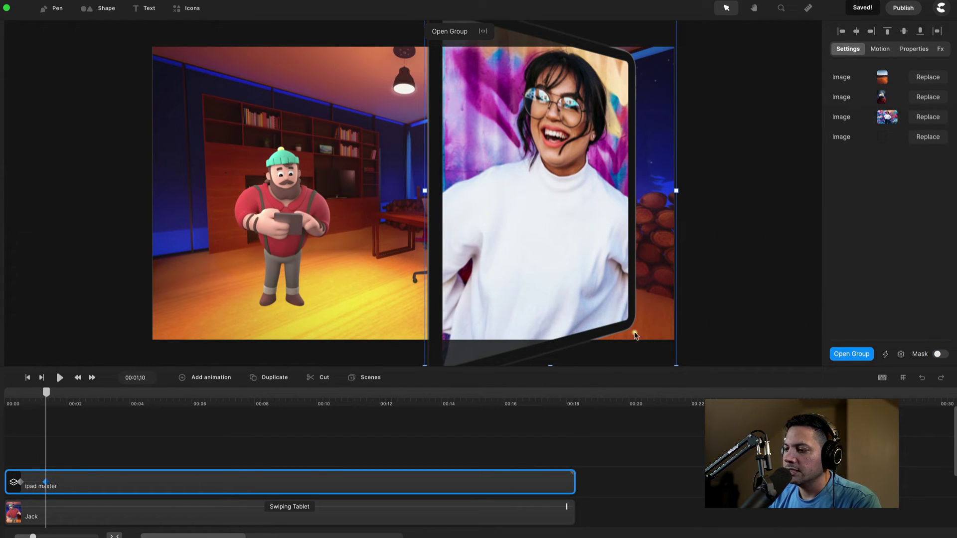
click(905, 55)
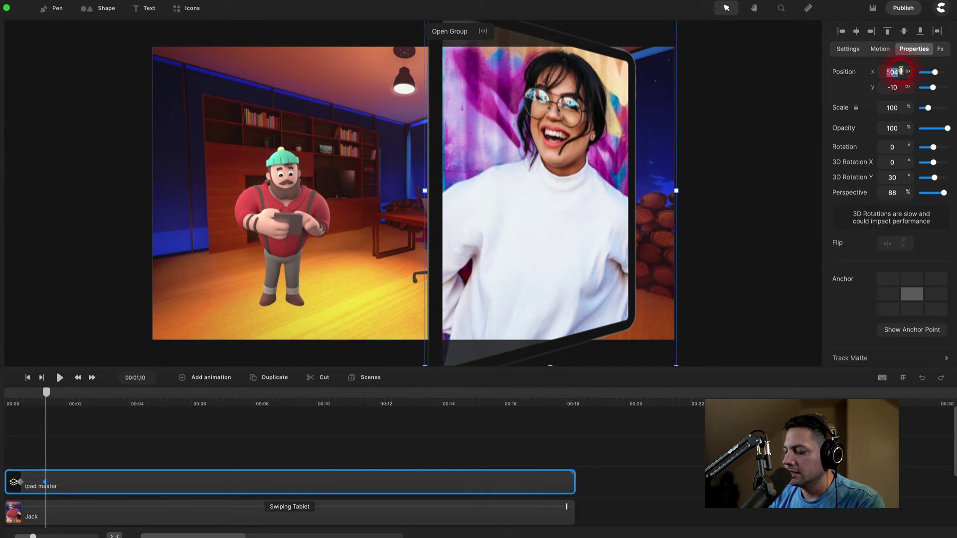
text(466)
key(Return)
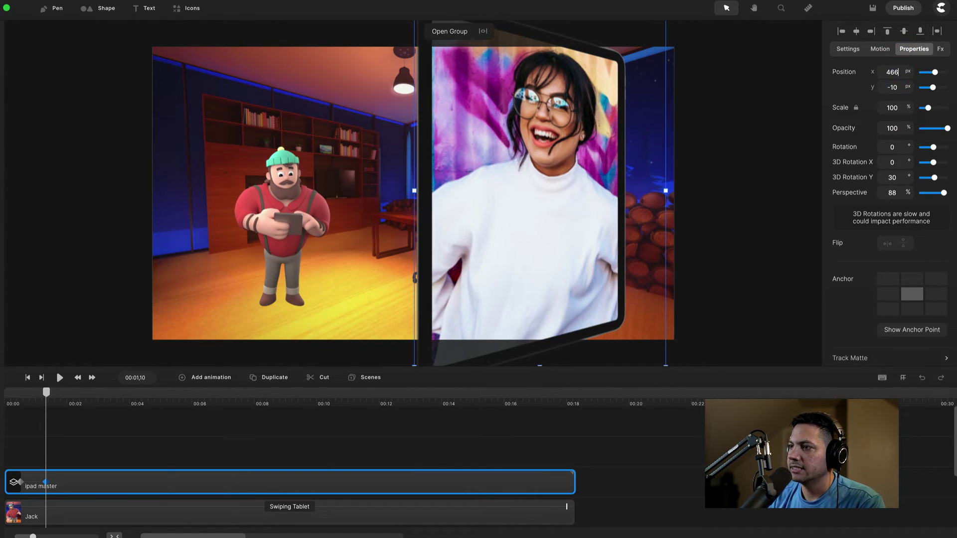
click(897, 89)
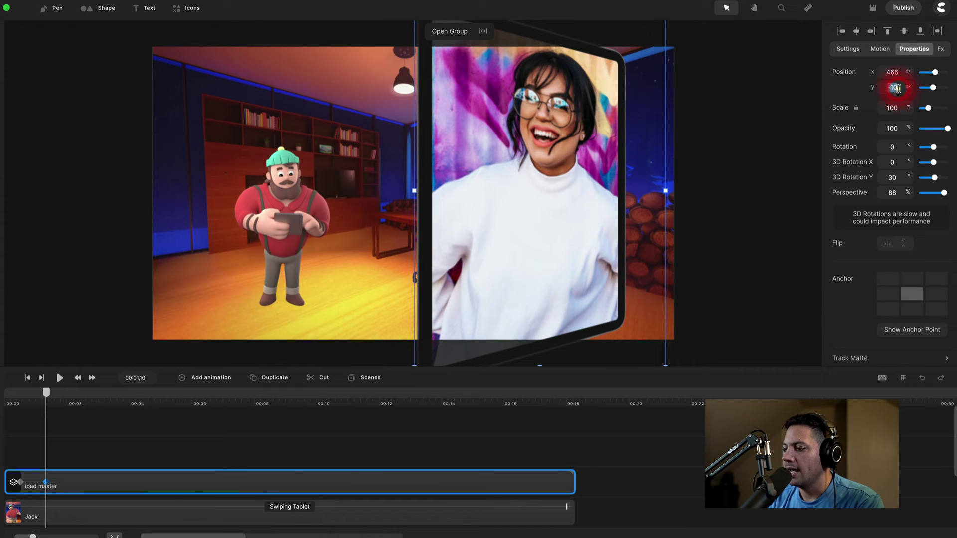
text(-56)
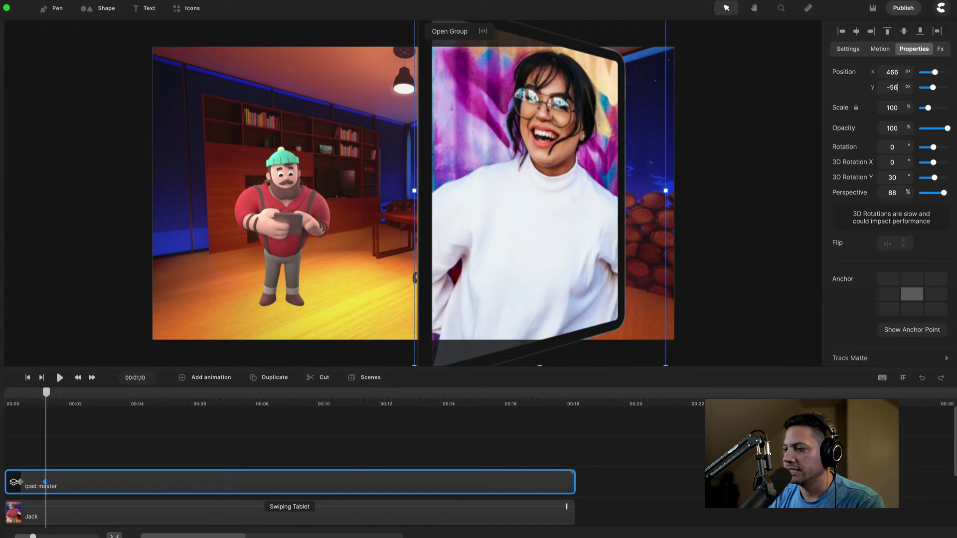
key(Return)
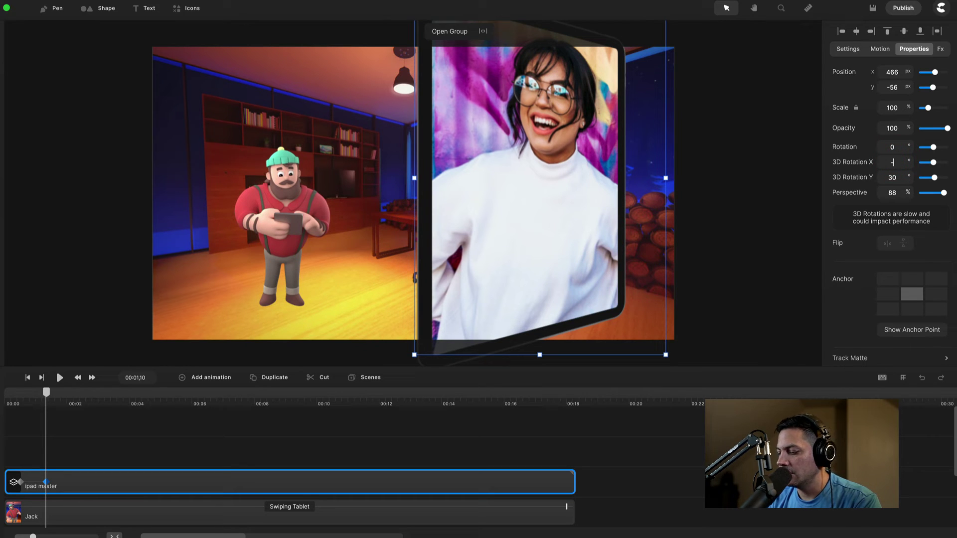
- Tilt the iPad at the end keyframe with 3D Rotation X at -24° and 3D Rotation Y at -18°
key(Return)
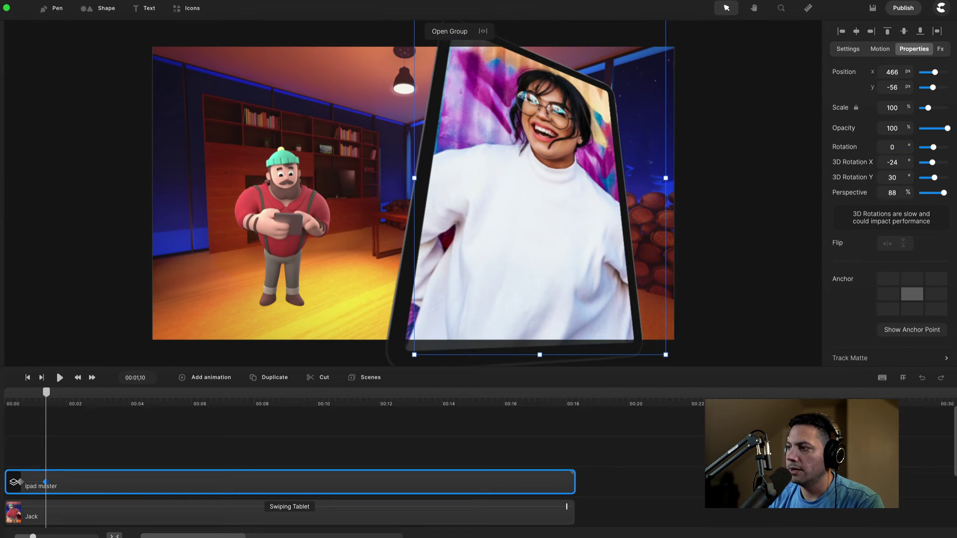
double_click(899, 177)
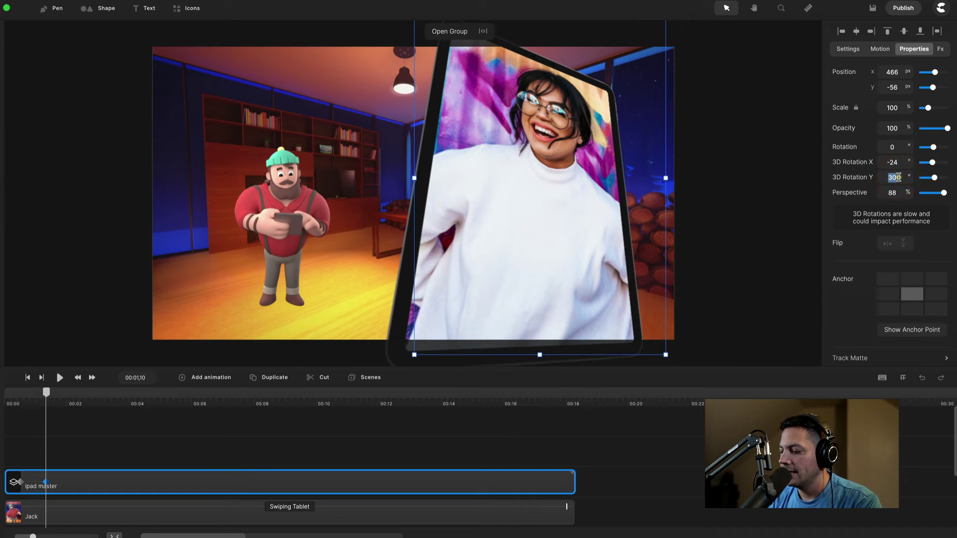
text(-18)
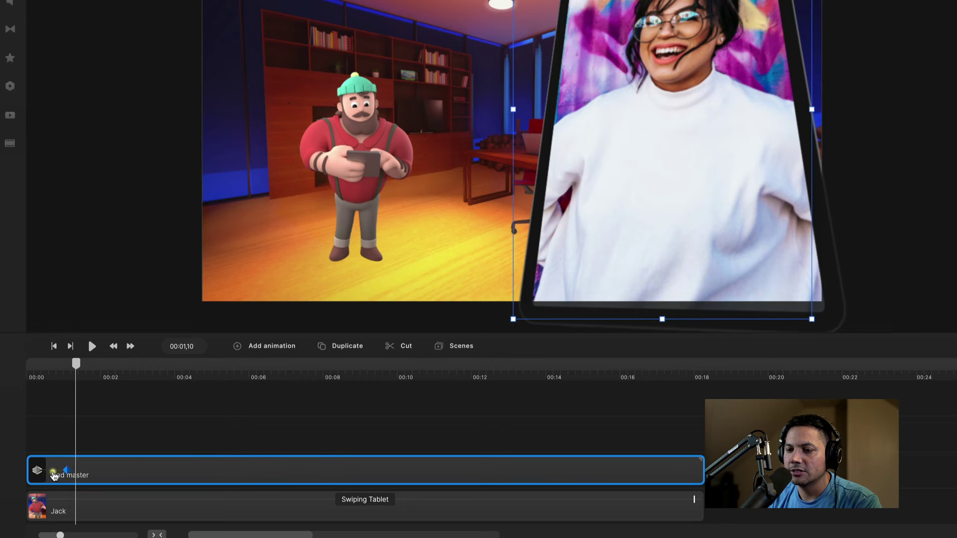
- Shift the ipad master's animation to the start of the timeline and play the scene from the beginning
click(26, 482)
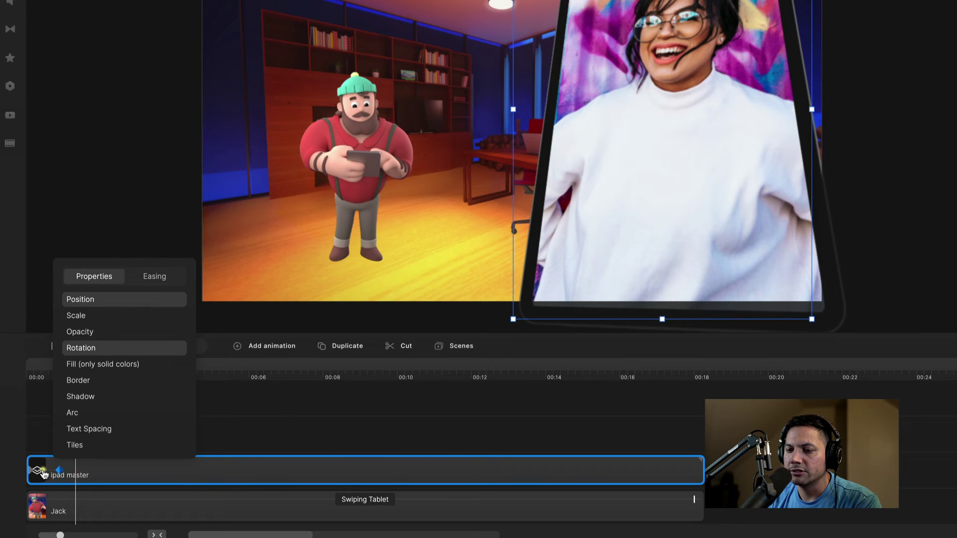
click(35, 469)
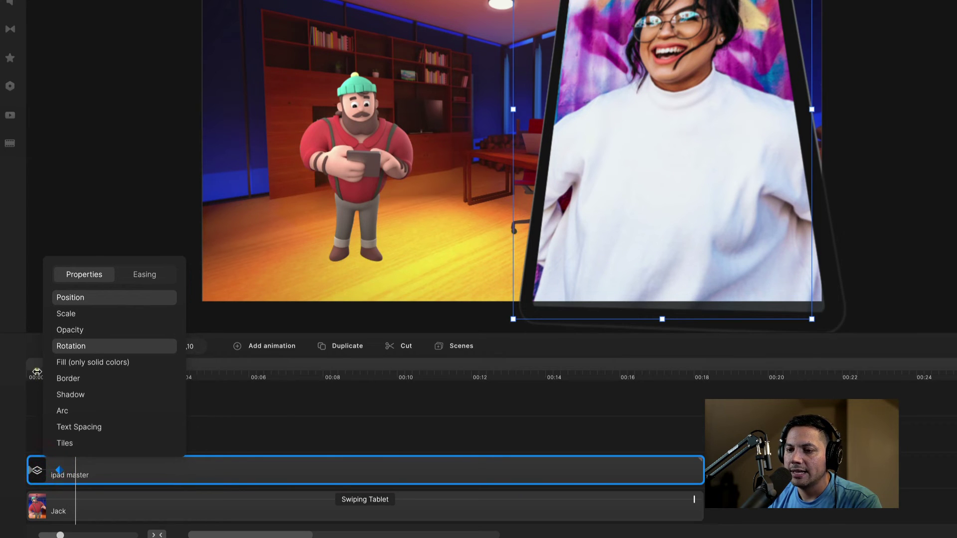
click(36, 369)
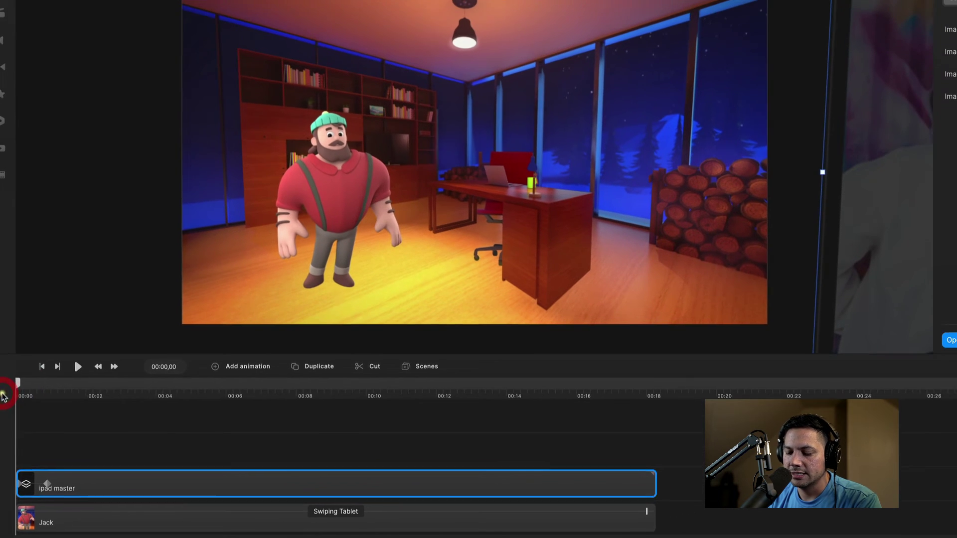
click(91, 346)
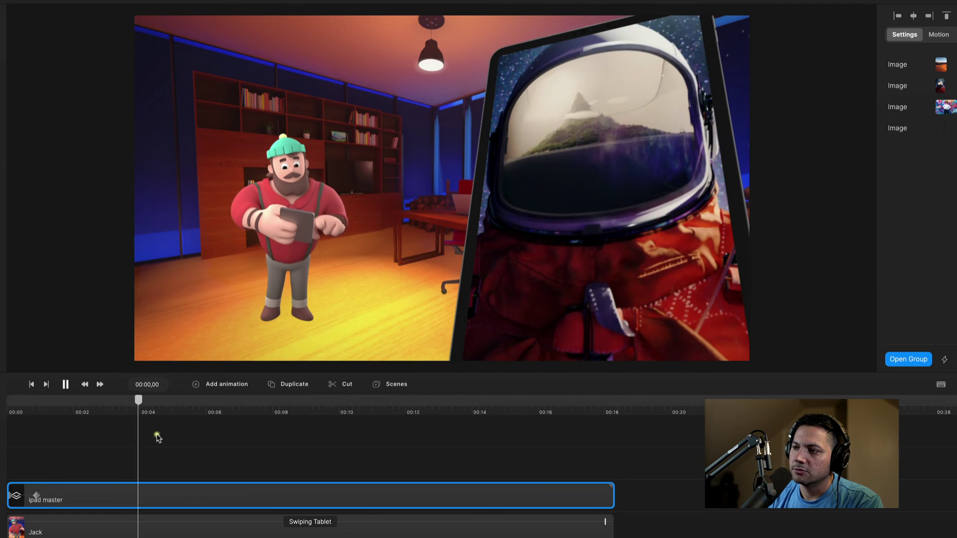
click(72, 497)
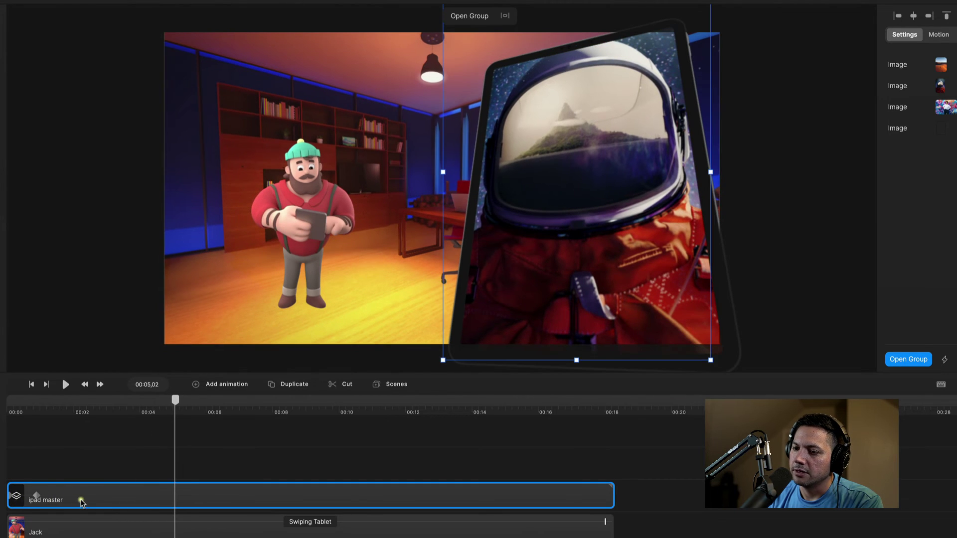
- Start the ipad master's animation at 00:00,04, raise the iPad slightly at its 00:00,29 keyframe, and preview the result
click(15, 498)
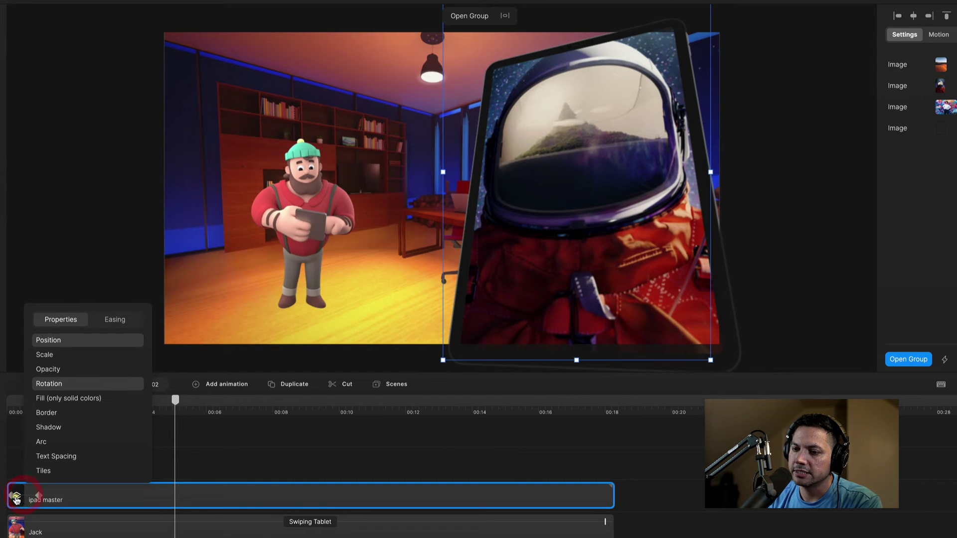
click(16, 496)
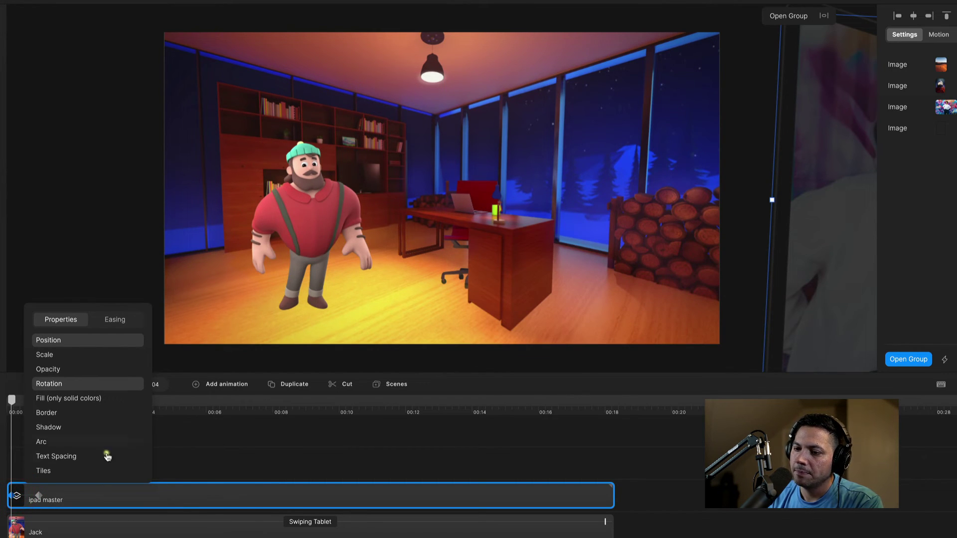
click(40, 494)
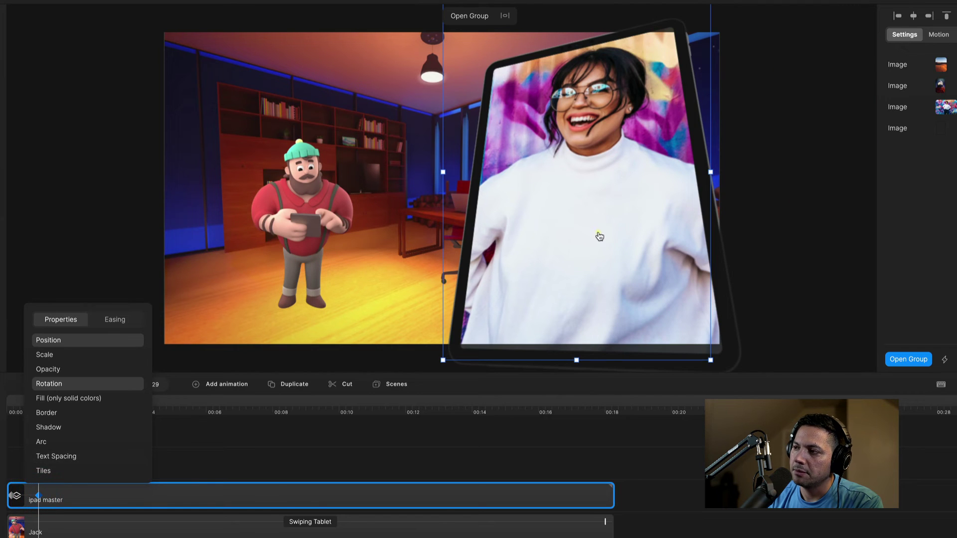
drag(604, 237, 601, 223)
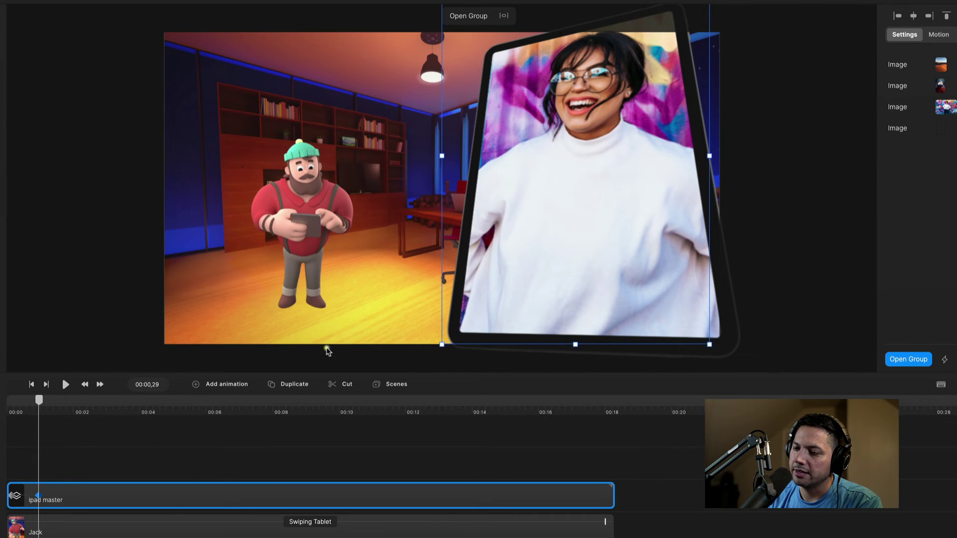
key(space)
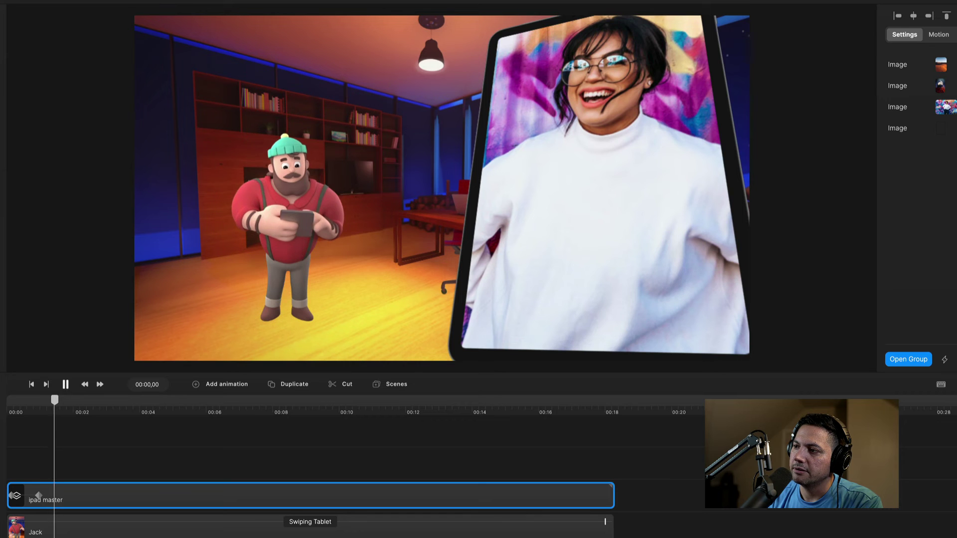
key(space)
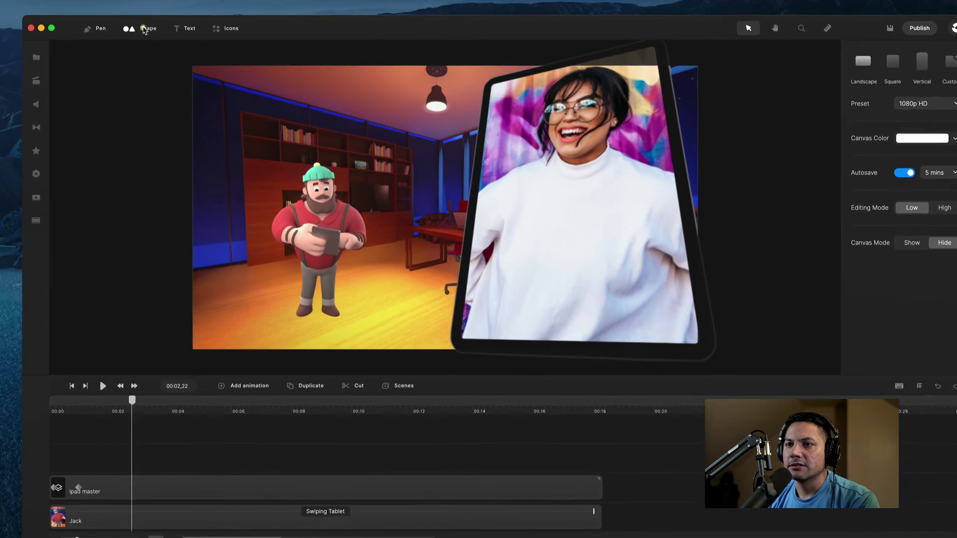
- Add a rectangle shape at 00:02,22, filled with black (000000) at 38% opacity
click(222, 75)
click(109, 74)
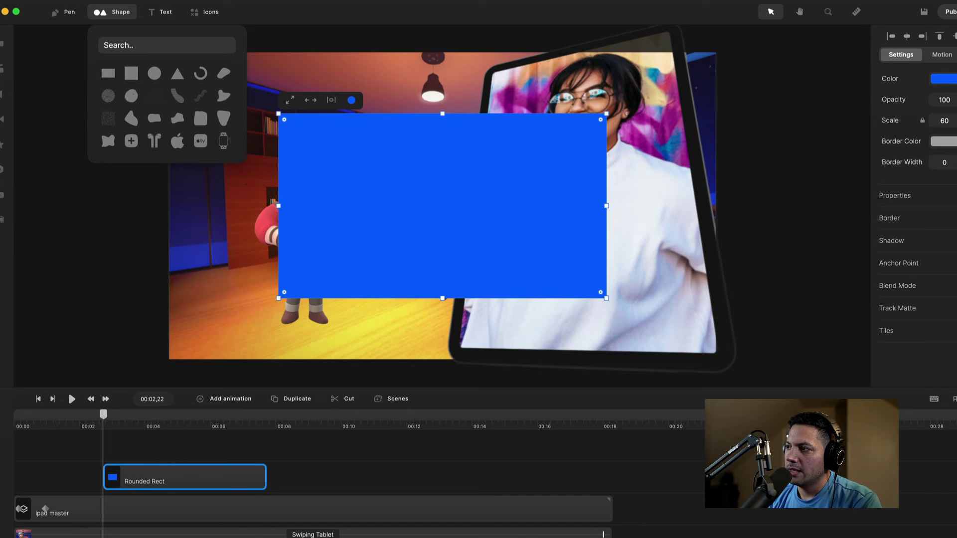
click(944, 78)
drag(778, 106, 758, 149)
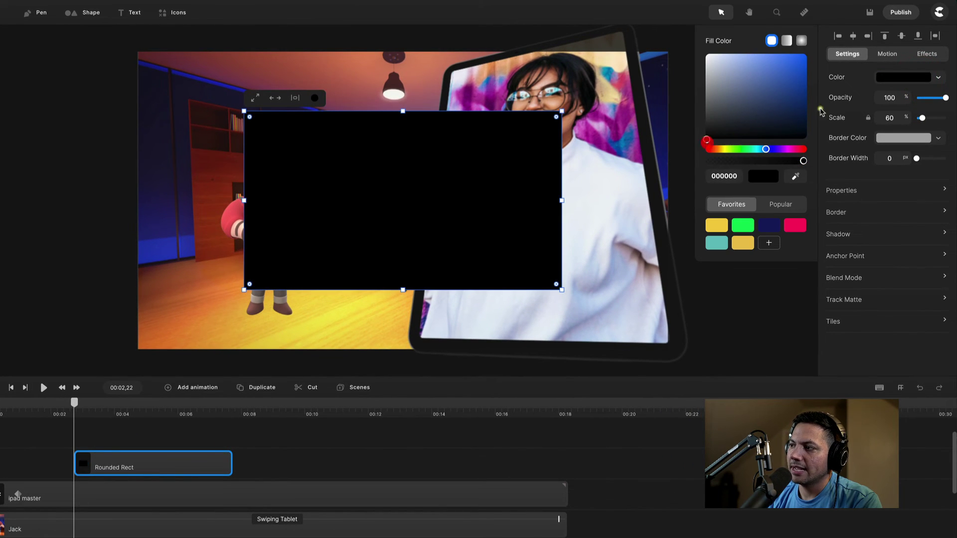
click(896, 95)
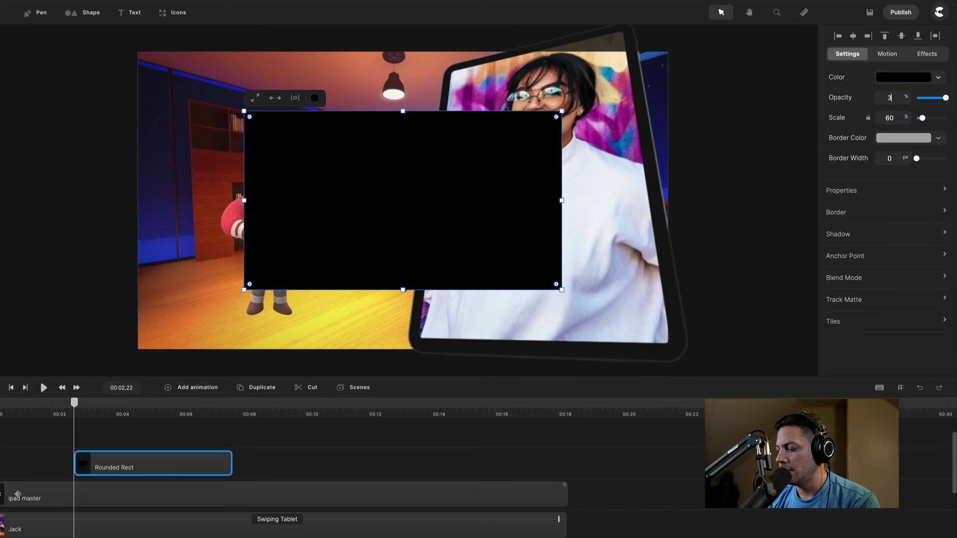
text(38)
key(Return)
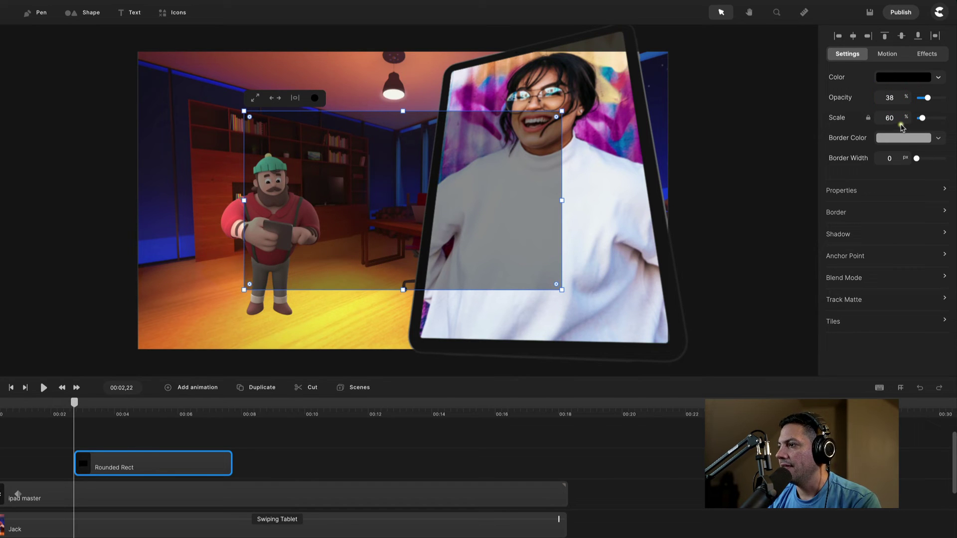
- Resize the rectangle into a wide, low bar at about 36% scale and place it over the lower part of the iPad's screen
drag(243, 111, 427, 218)
drag(480, 257, 515, 276)
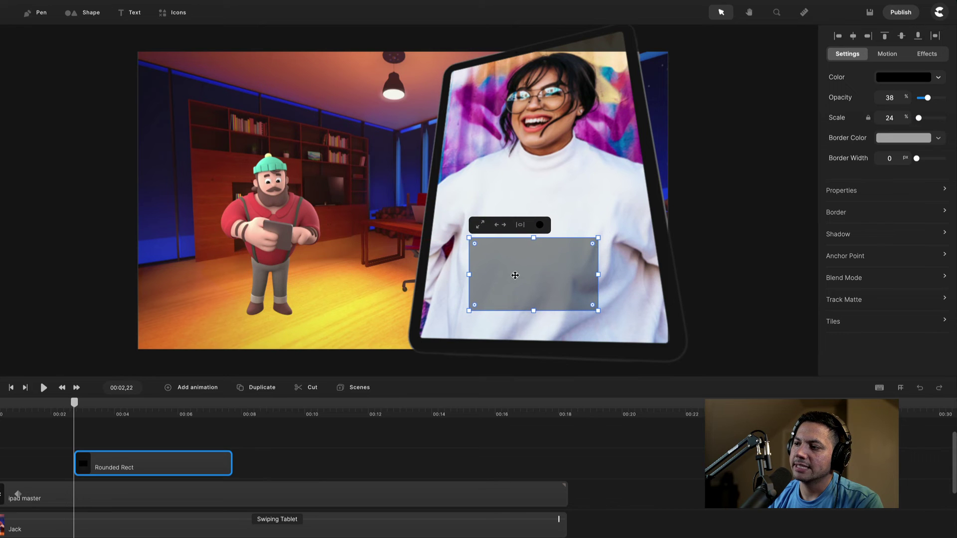
drag(598, 275, 640, 275)
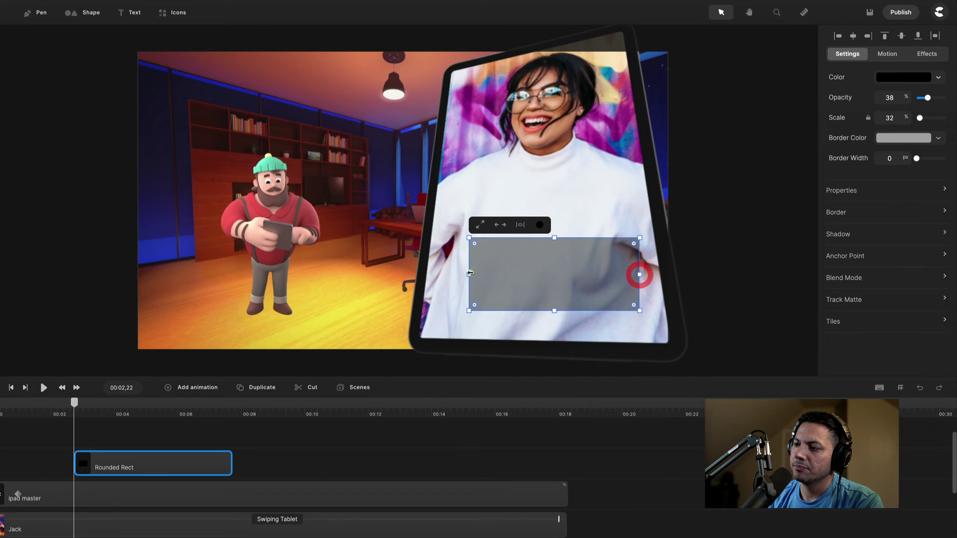
drag(468, 274, 447, 276)
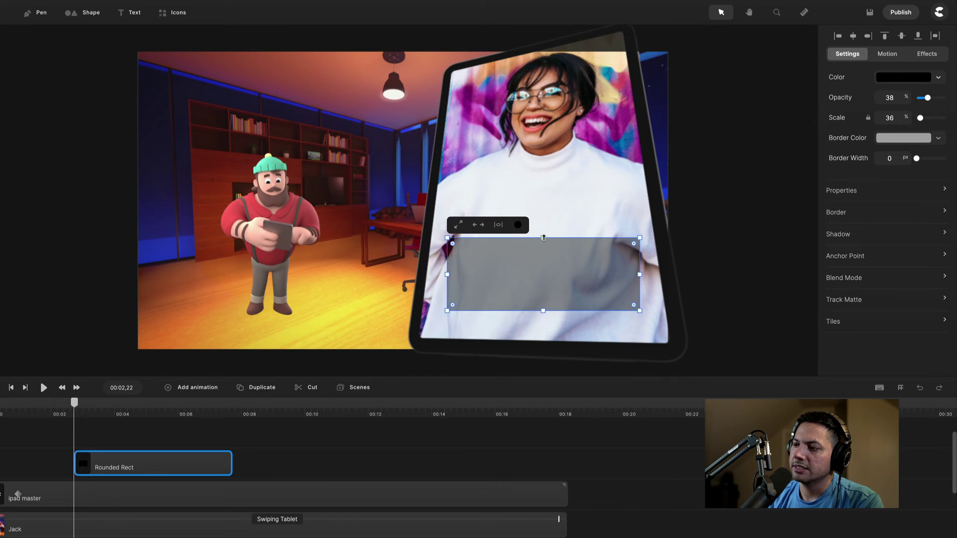
drag(543, 238, 544, 263)
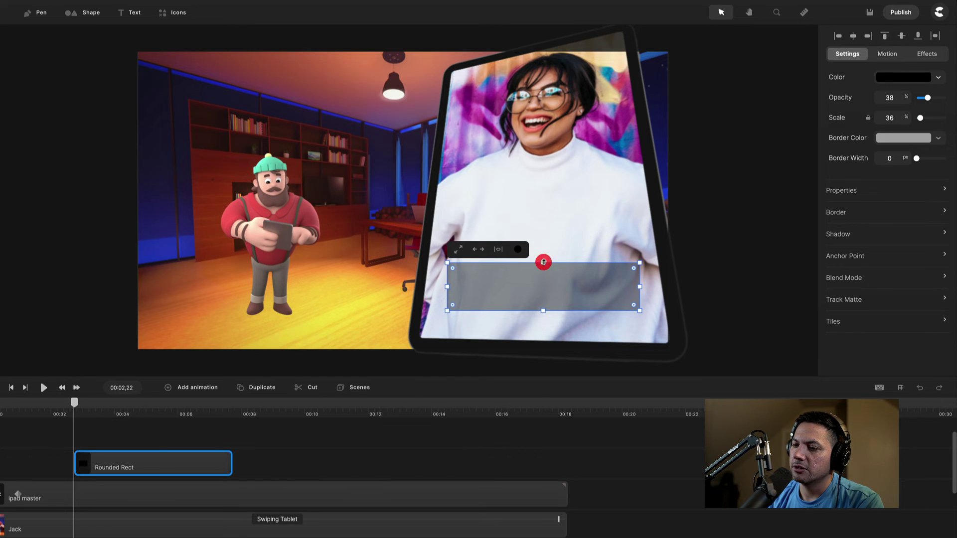
- Add a text element over the dark bar, color it white and set its line height to 105%
click(128, 15)
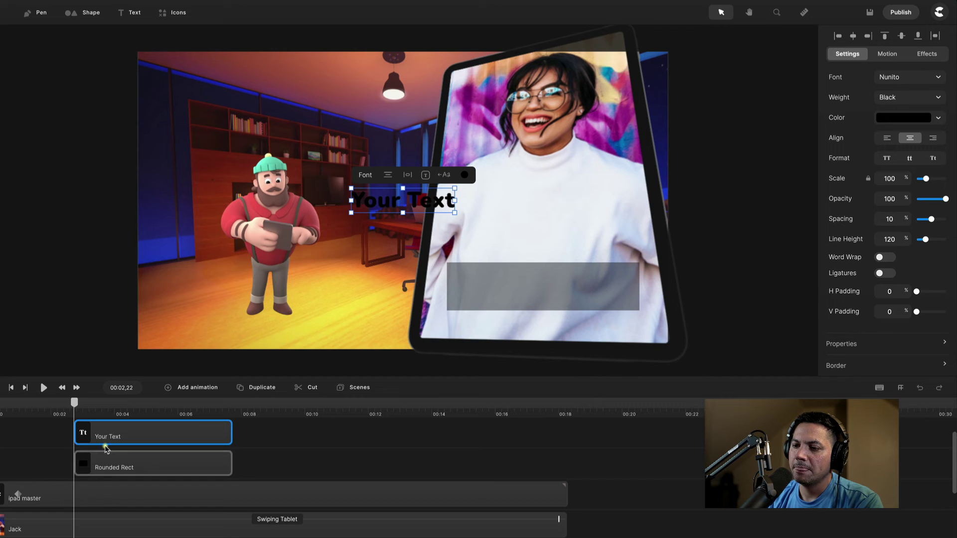
drag(430, 214, 552, 287)
double_click(552, 288)
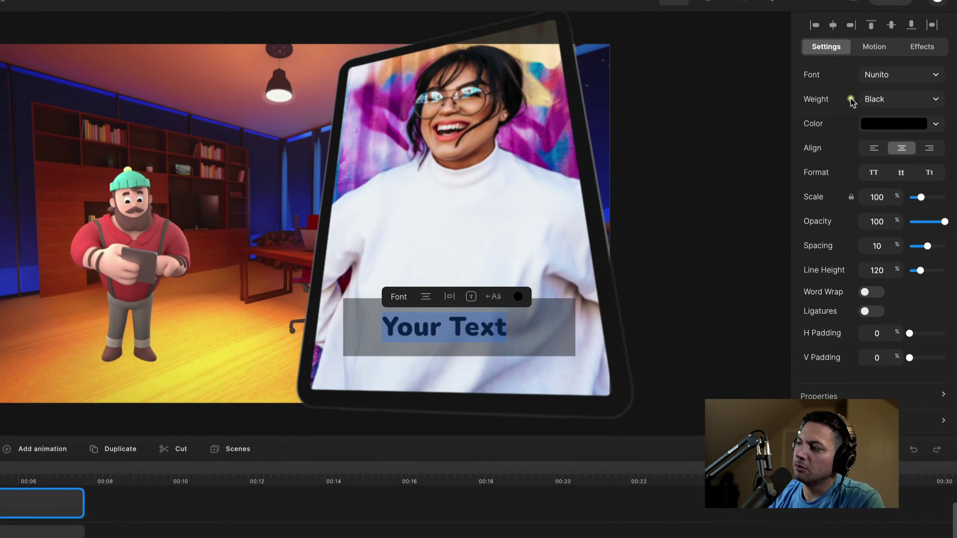
click(890, 123)
drag(708, 119, 632, 8)
click(871, 269)
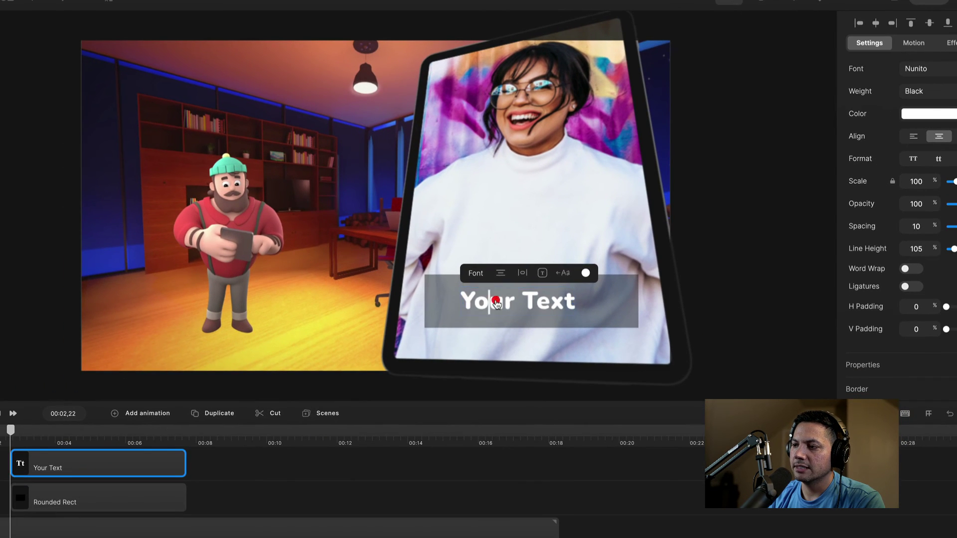
- Replace the placeholder text on the bar with "TEXT 1"
double_click(421, 326)
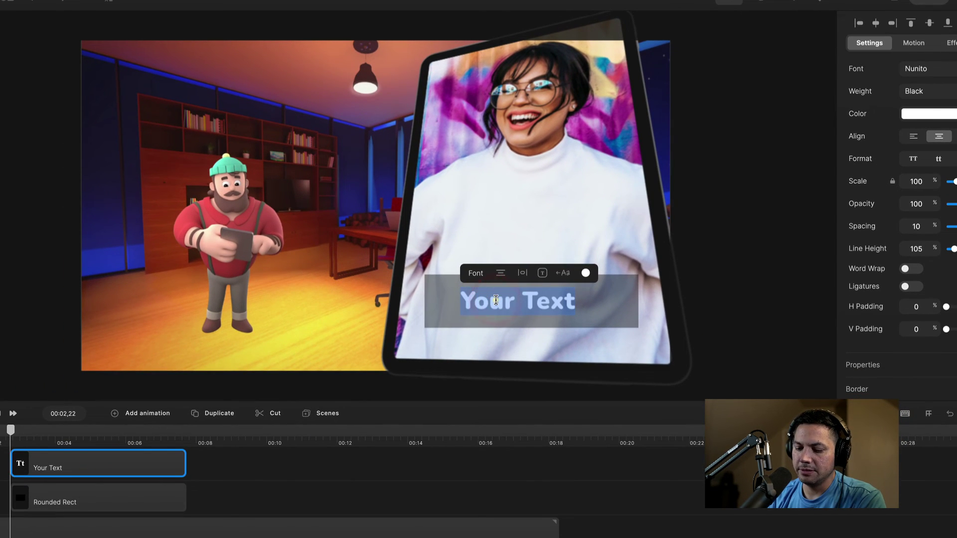
text(Te)
key(BackSpace)
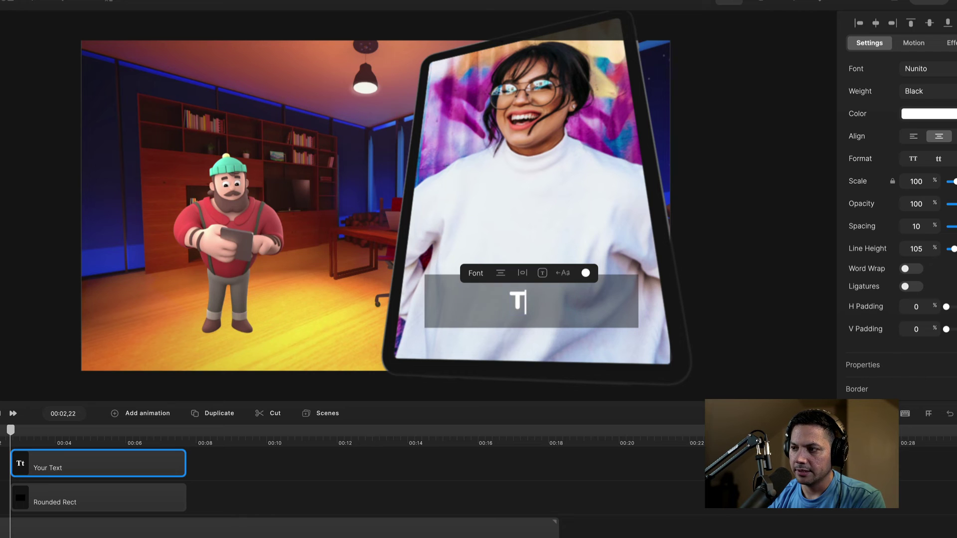
text(EXT 1)
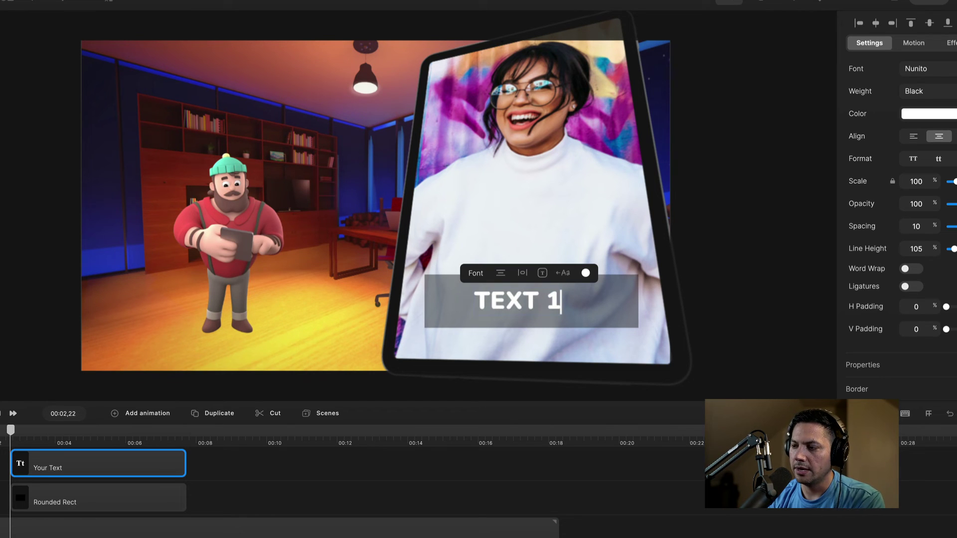
click(211, 504)
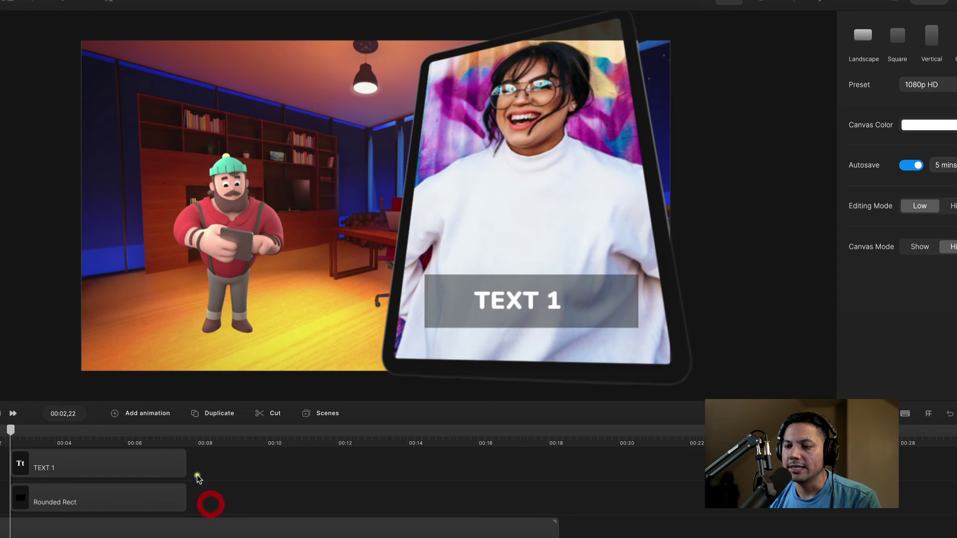
scroll(196, 476, up, 1)
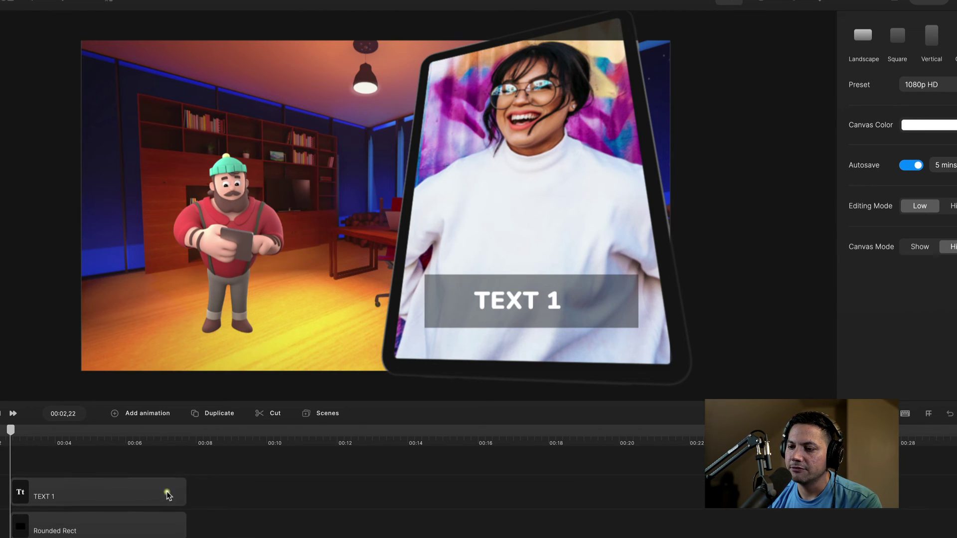
- Tighten the rounded rectangle around "TEXT 1" by reducing its height and narrowing it on both sides to about 27% scale
click(103, 494)
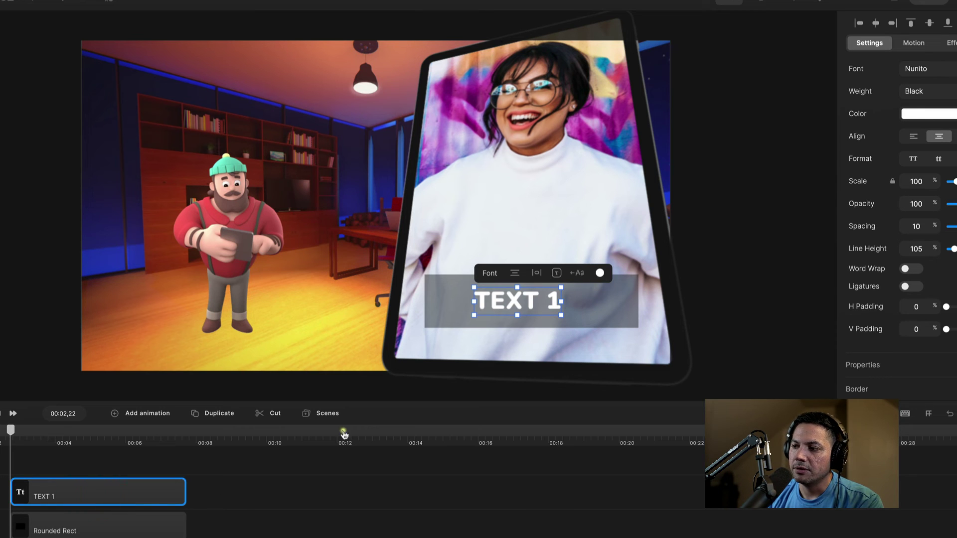
click(135, 531)
drag(531, 275, 531, 279)
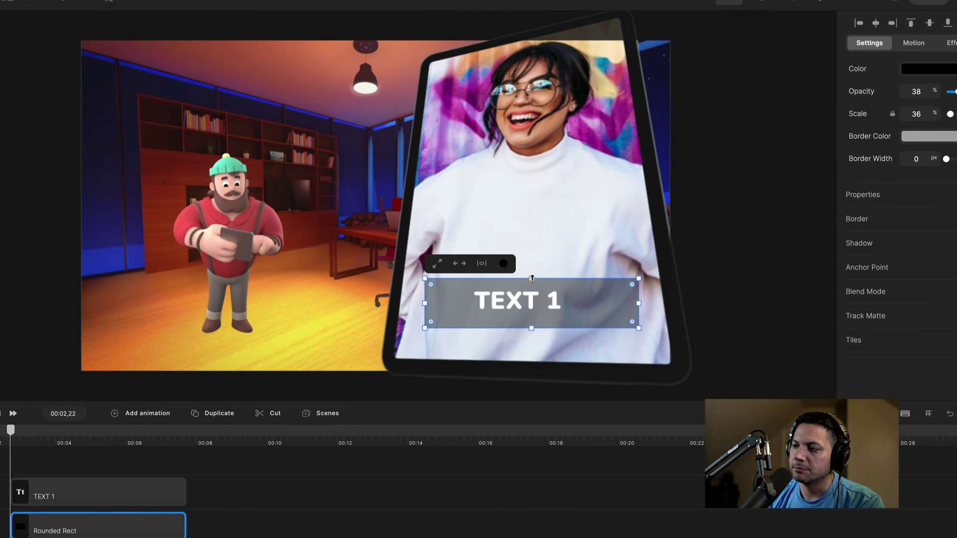
drag(532, 328, 531, 324)
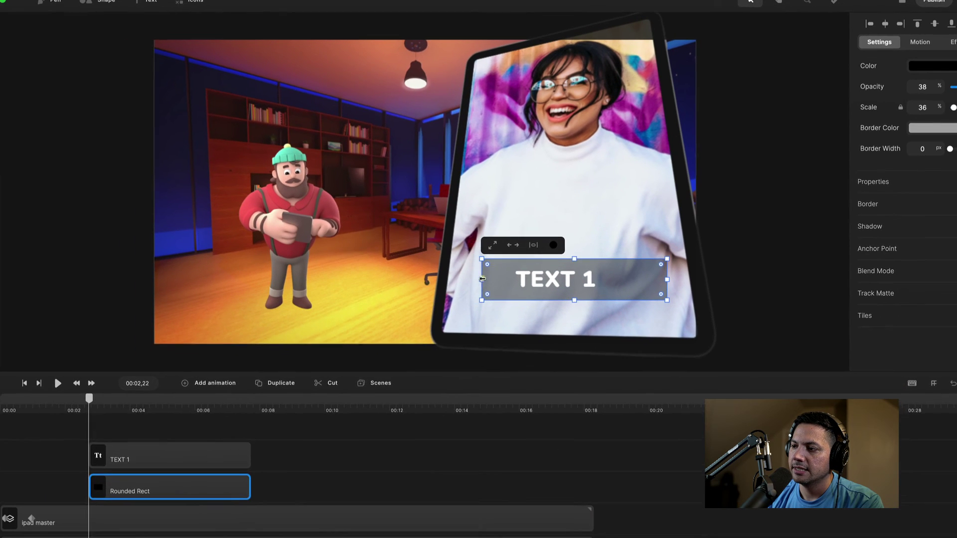
drag(425, 301, 442, 300)
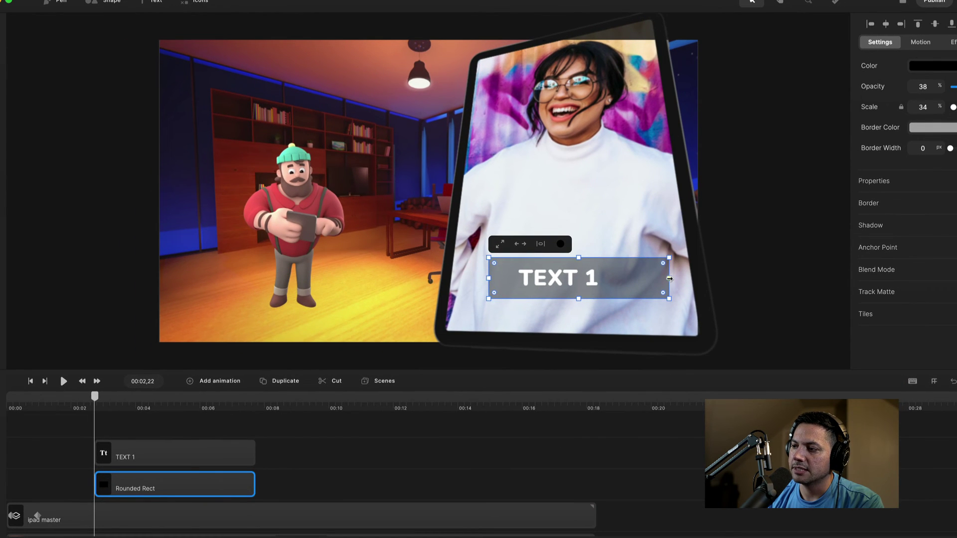
drag(673, 277, 641, 285)
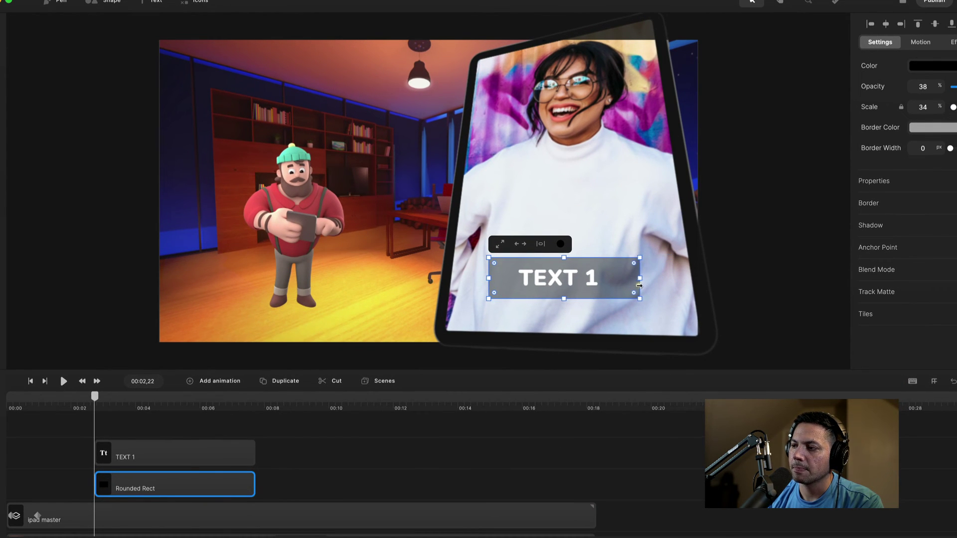
click(445, 368)
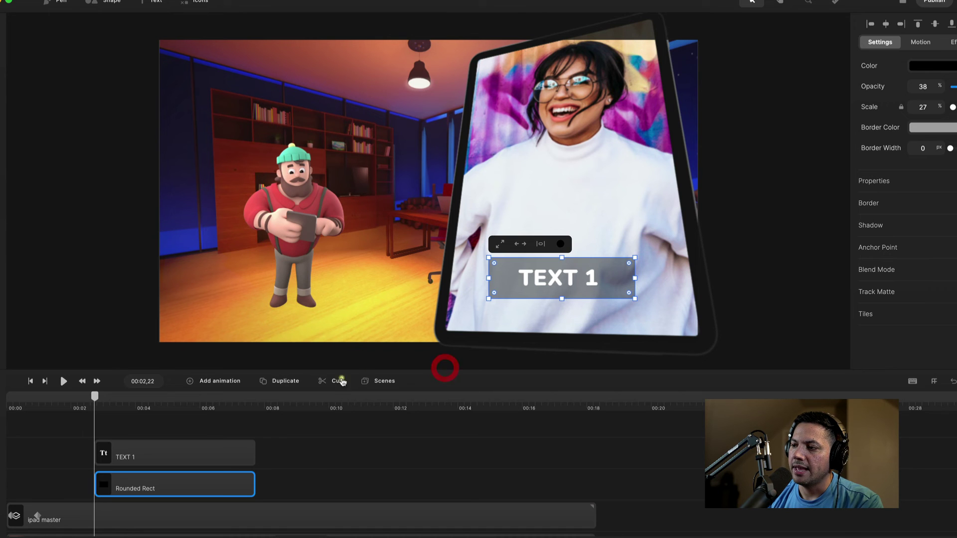
- Give the rounded rectangle an Elastic Up scale entrance motion and lengthen it to about 00:04,11
click(182, 447)
click(173, 484)
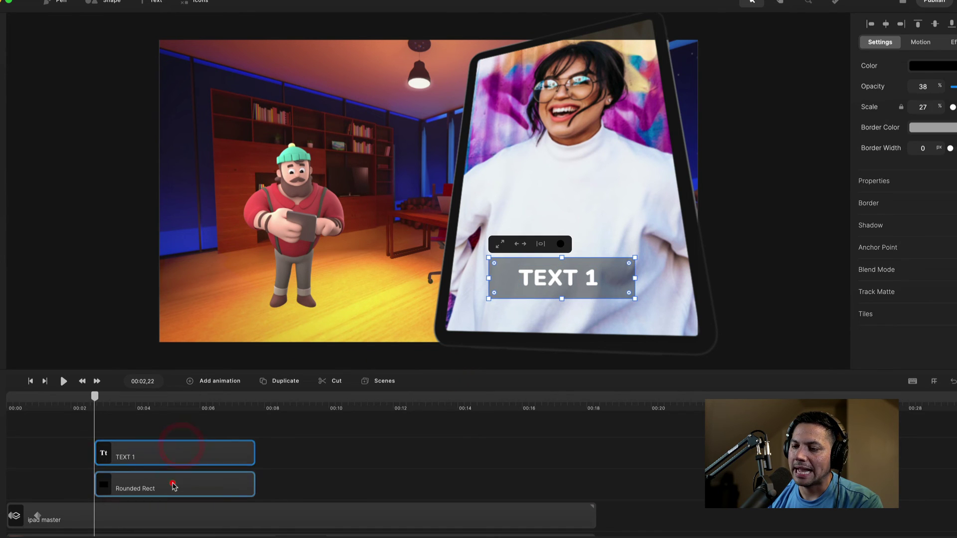
click(324, 458)
click(184, 487)
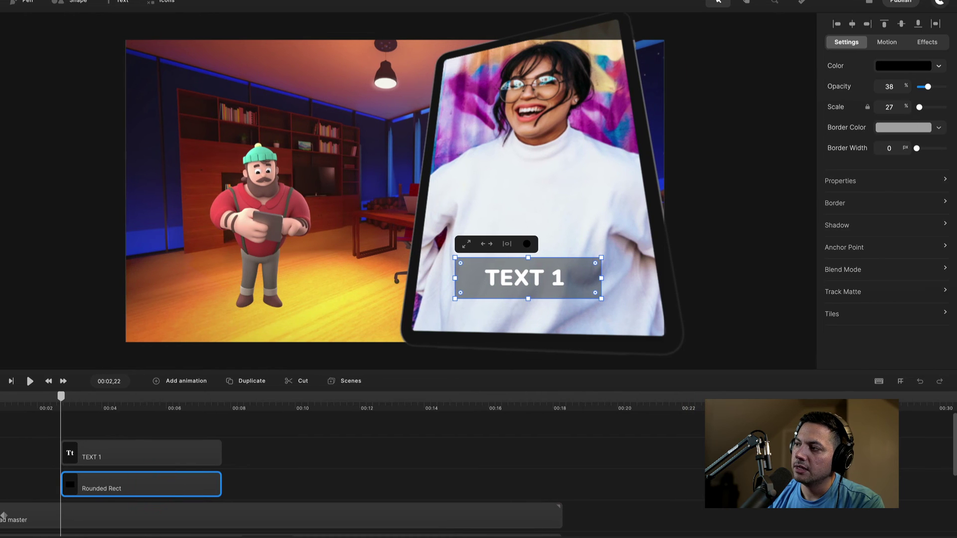
click(887, 43)
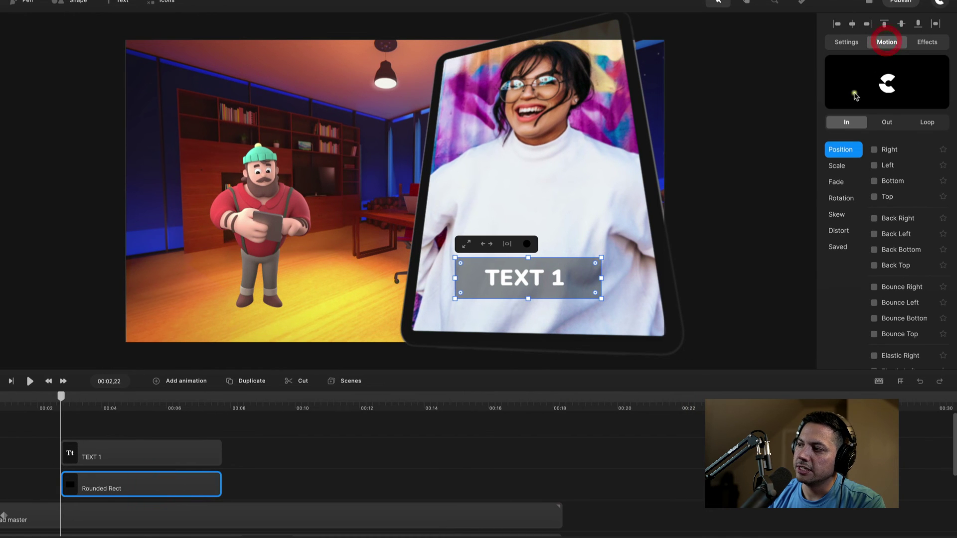
click(849, 172)
click(873, 262)
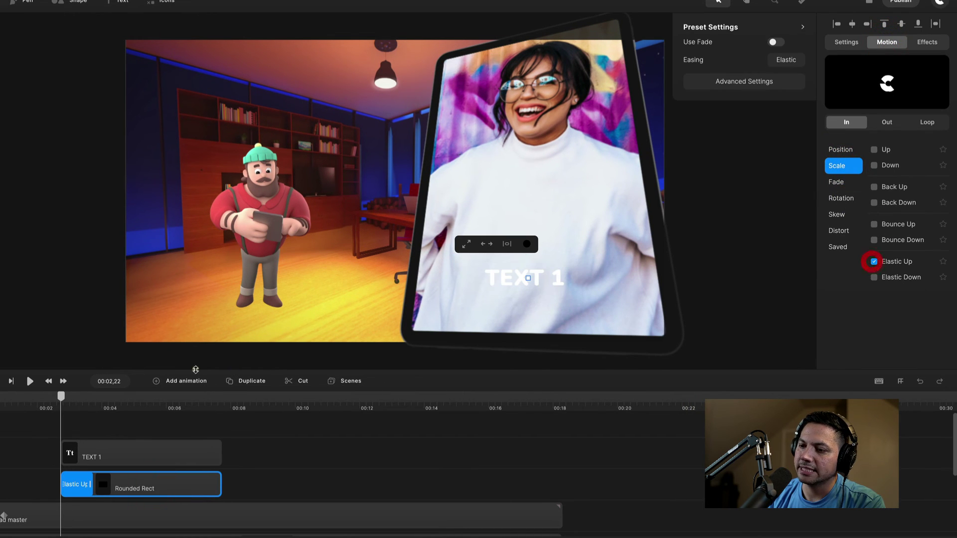
drag(108, 482, 112, 482)
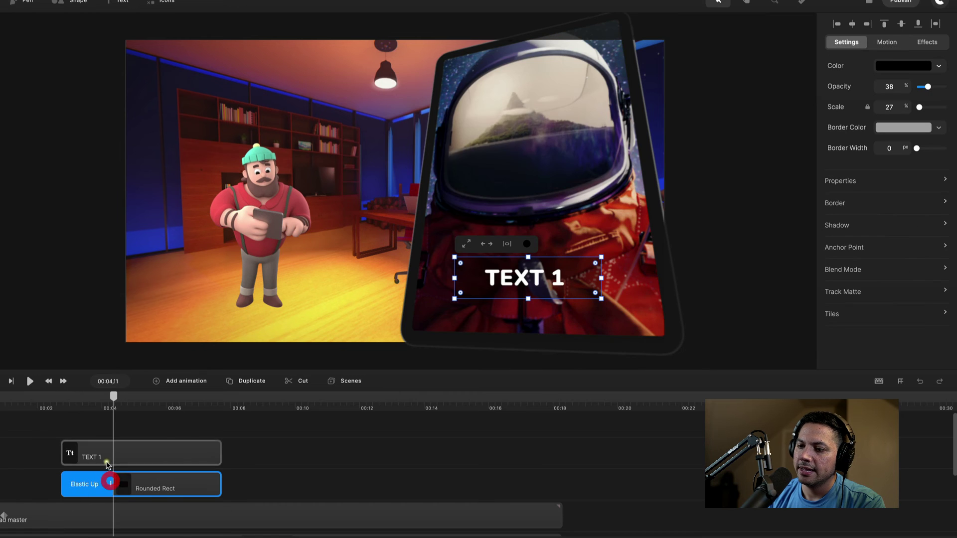
- Give the rounded rectangle a Bottom position exit motion
click(887, 42)
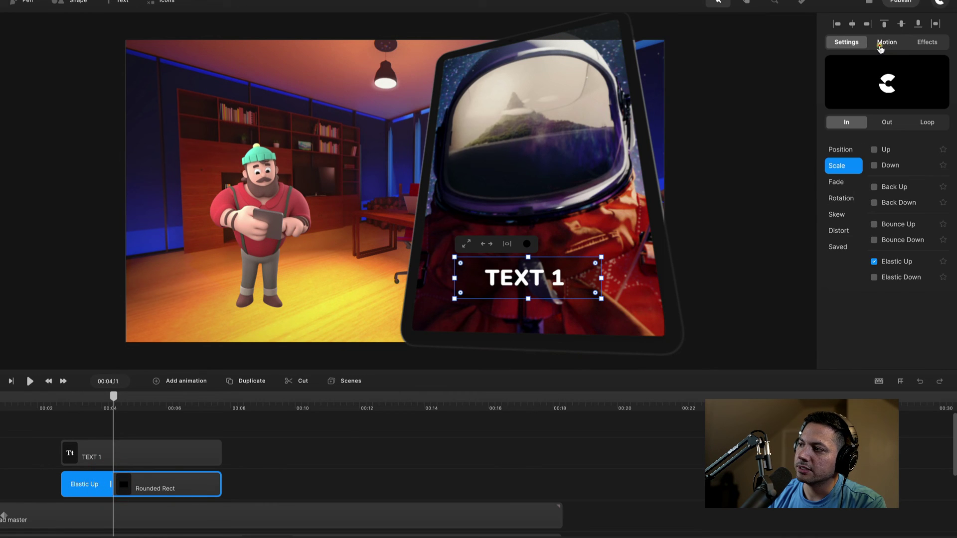
click(888, 122)
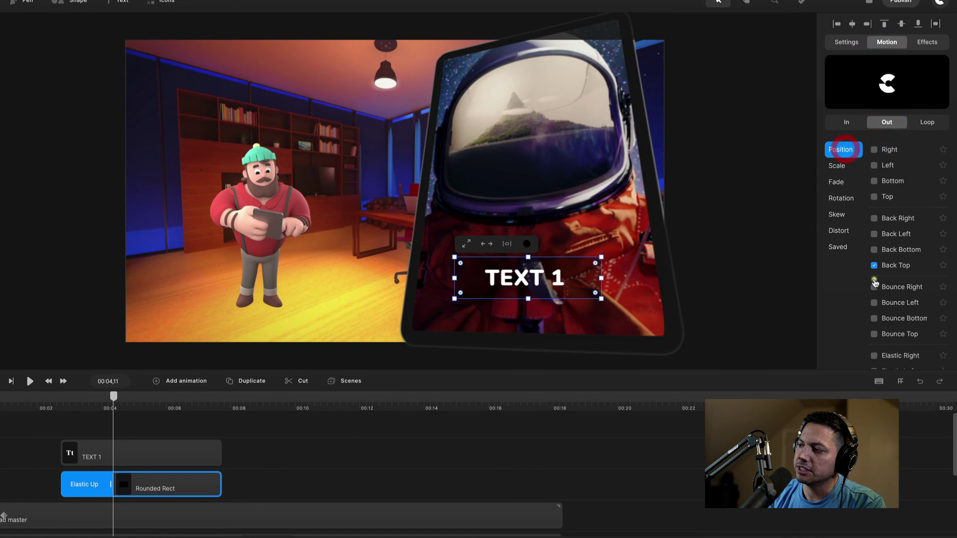
click(874, 182)
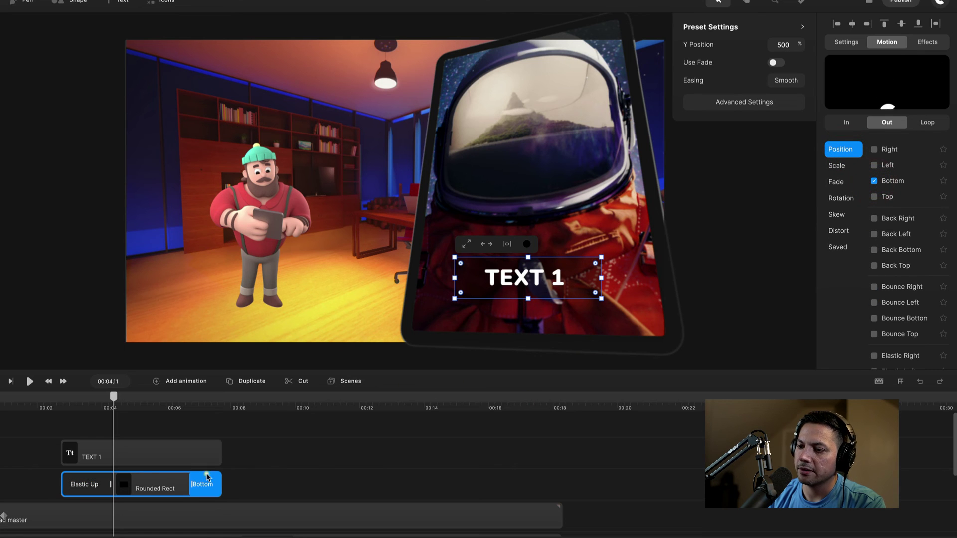
- Copy the rectangle's Elastic Up entrance motion onto the TEXT 1 layer
click(86, 484)
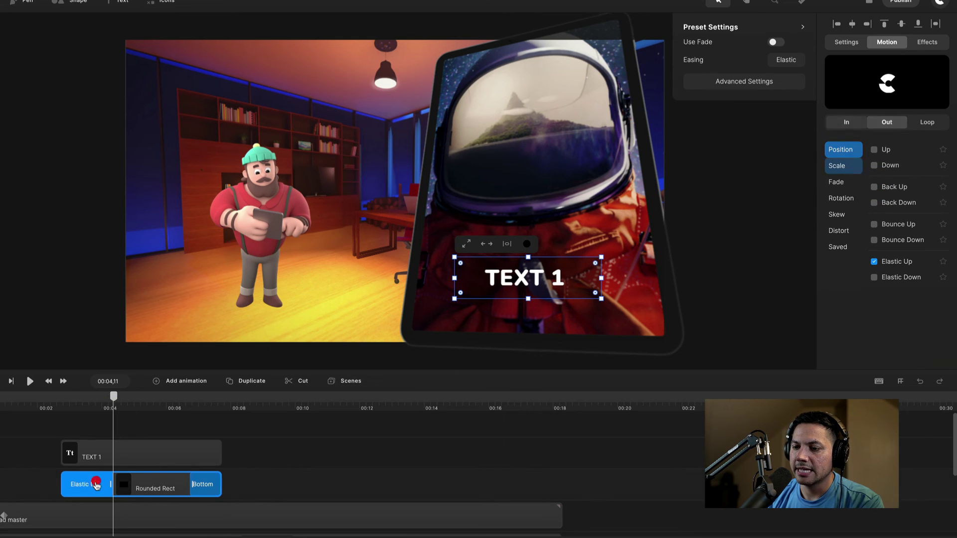
key(super+c)
click(81, 458)
key(super+v)
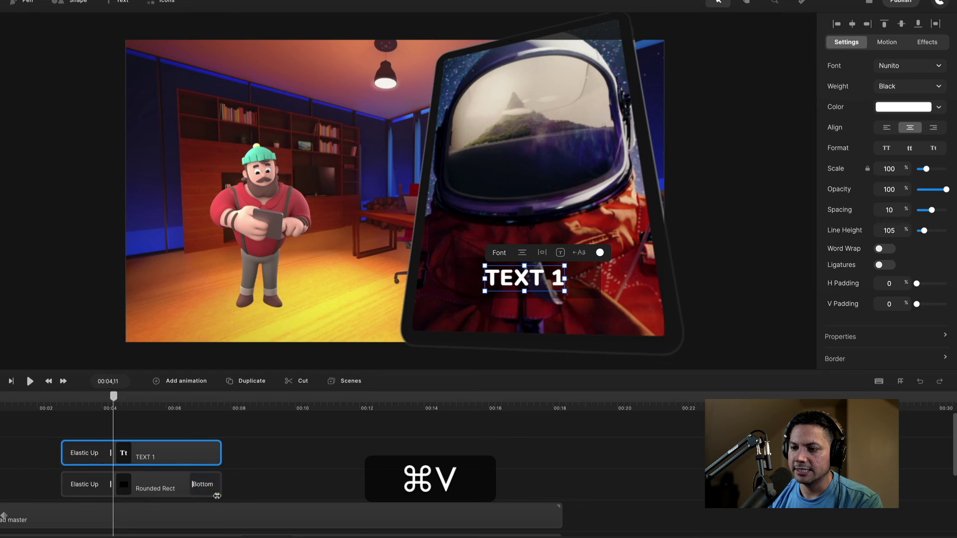
- Copy the rectangle's Bottom exit motion onto the TEXT 1 layer
click(203, 484)
click(195, 456)
key(super+v)
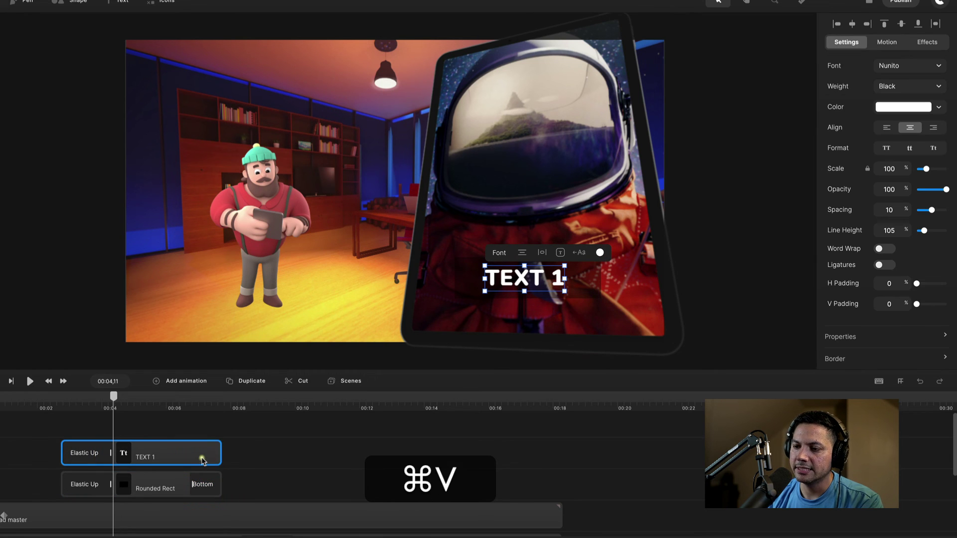
click(199, 456)
key(super+v)
click(203, 484)
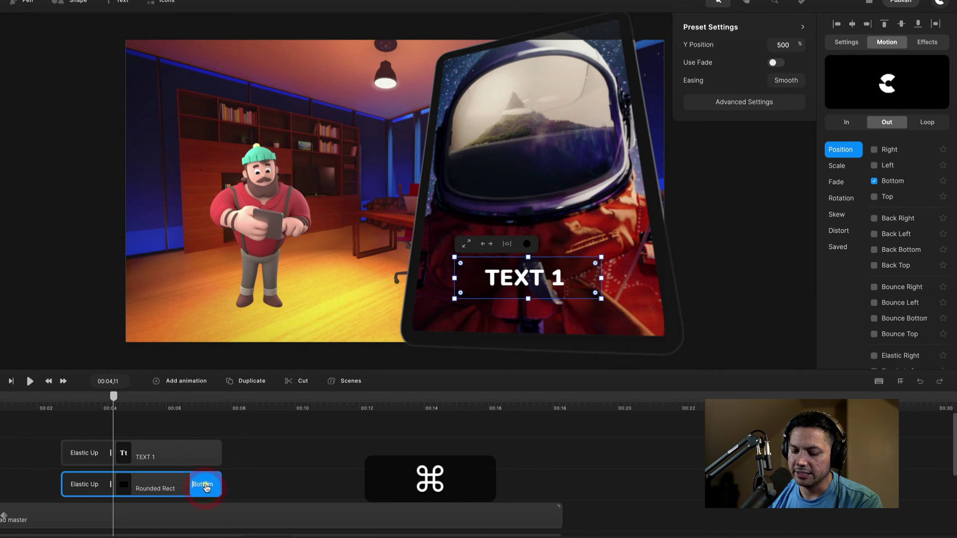
key(super+c)
click(189, 450)
key(super+v)
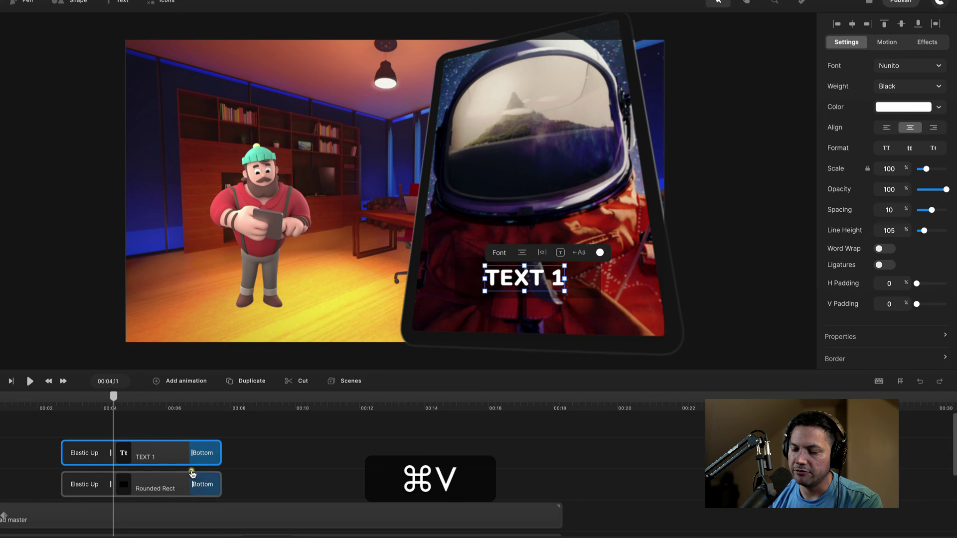
- Shift the TEXT 1 and rectangle clips to start just before 00:00,29, trim both ends to 00:03,23, and preview the timing
drag(57, 401, 122, 448)
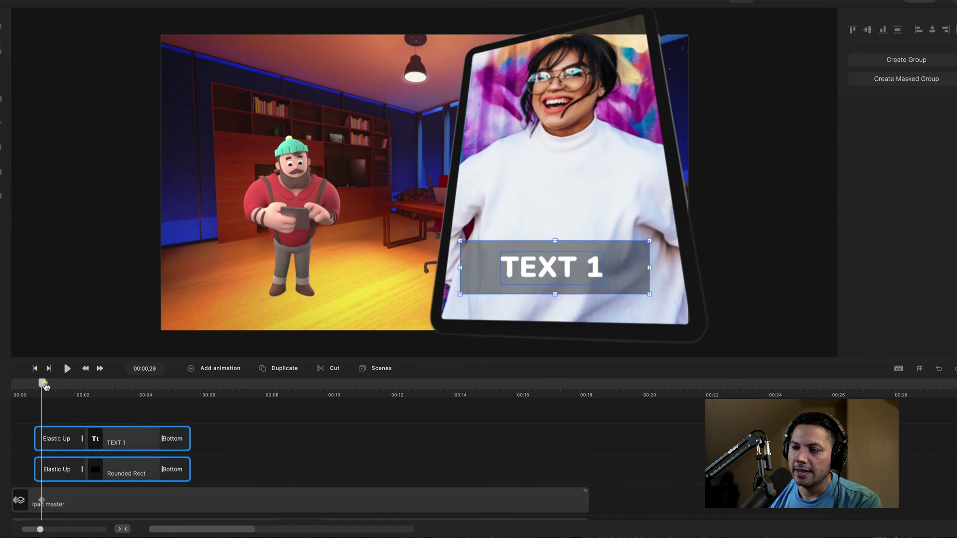
drag(41, 384, 129, 394)
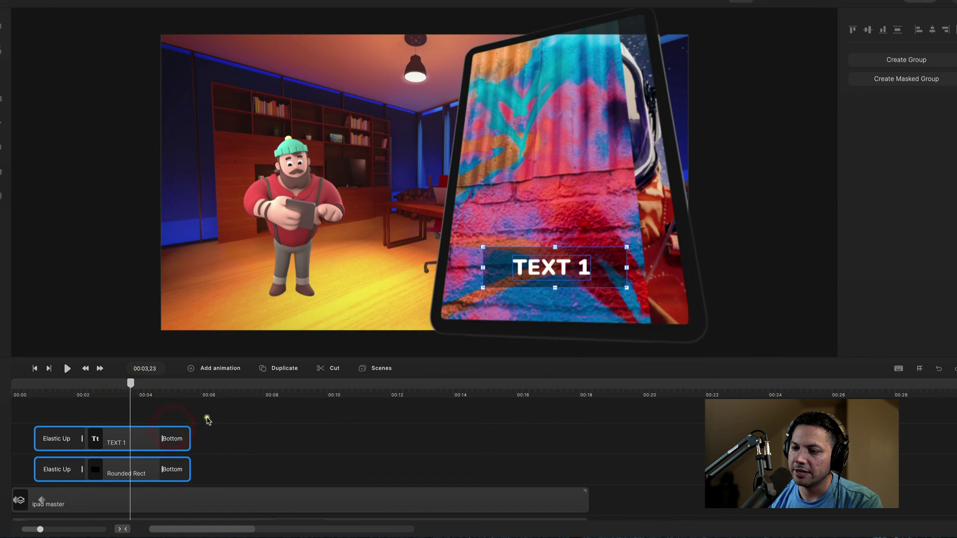
click(181, 462)
drag(189, 439, 128, 444)
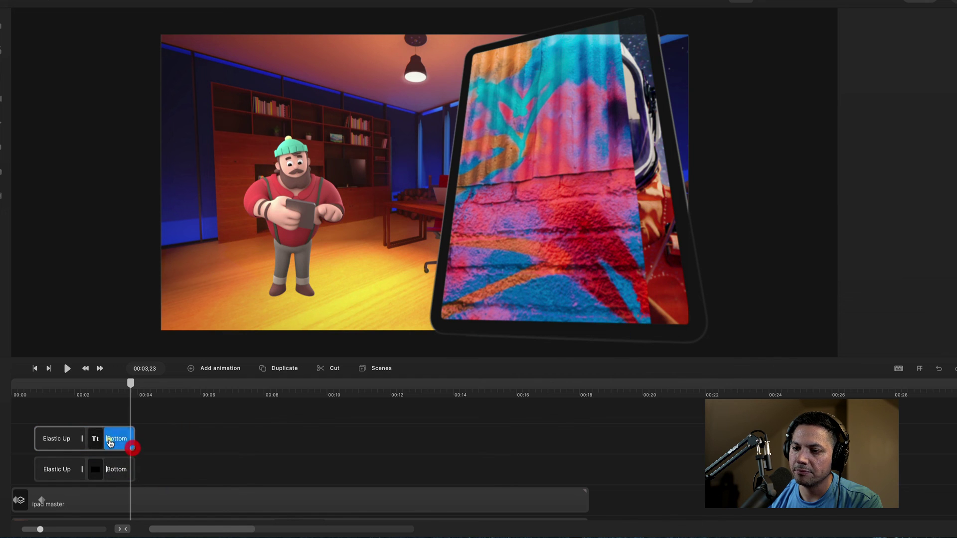
click(100, 393)
key(space)
click(131, 448)
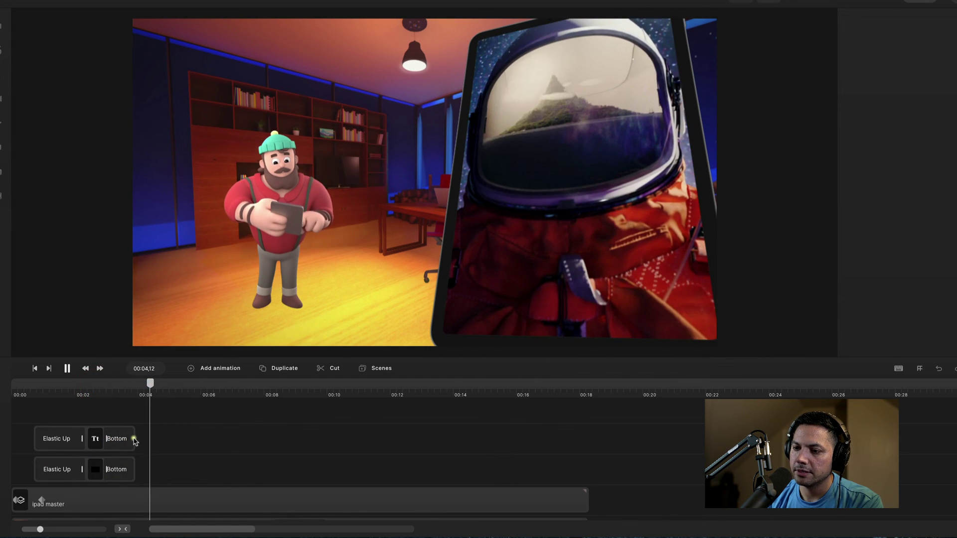
- Extend both clips to just past 00:04, start their Bottom exit motions at about 00:03,16, and preview the result
shift+click(128, 463)
drag(133, 456, 116, 439)
click(141, 439)
click(120, 392)
click(125, 470)
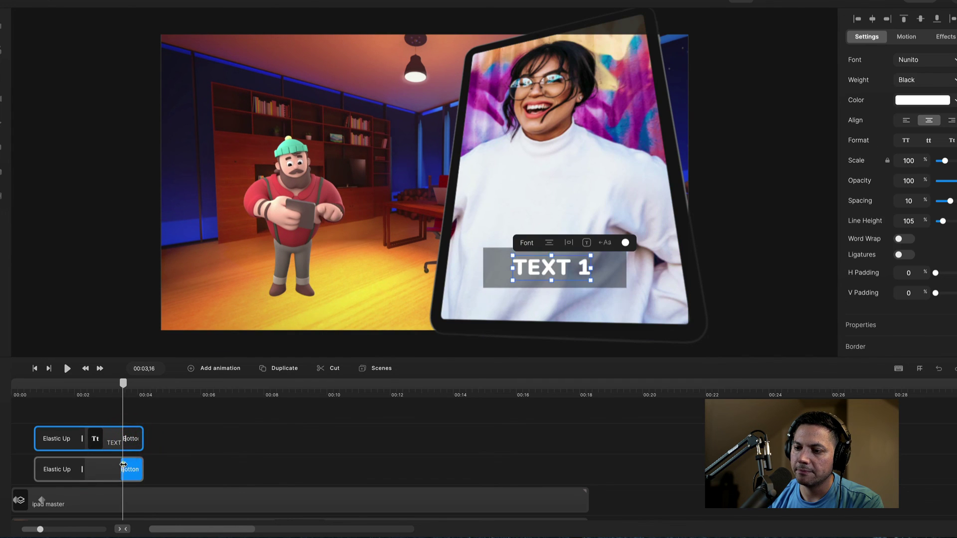
click(123, 466)
key(space)
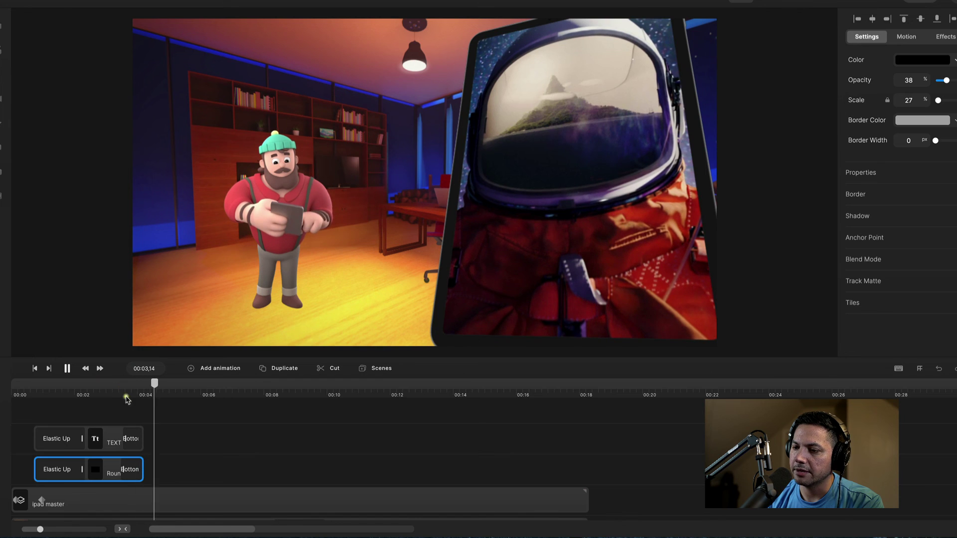
key(space)
shift+click(142, 432)
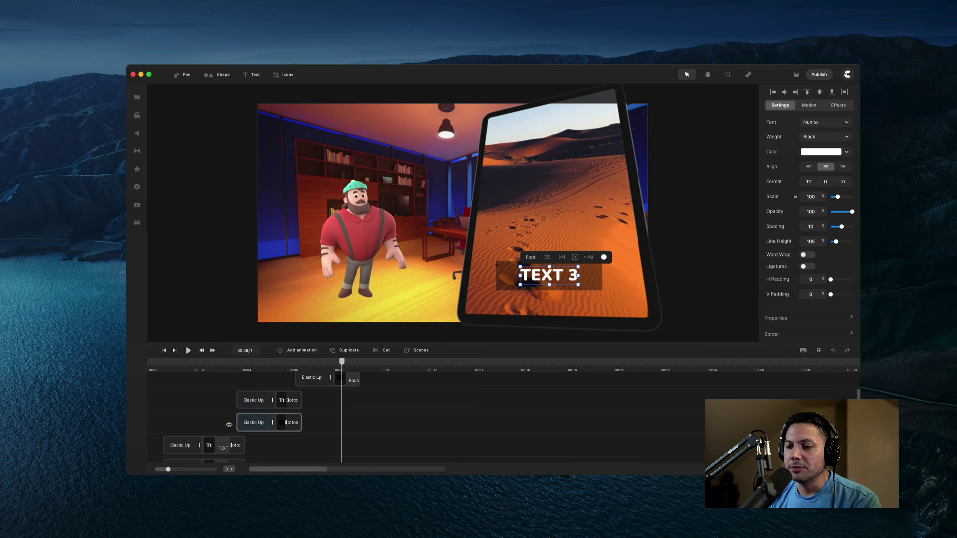
- Check the TEXT 2 and TEXT 3 captions against the swiped images and play the whole scene from the start
click(264, 369)
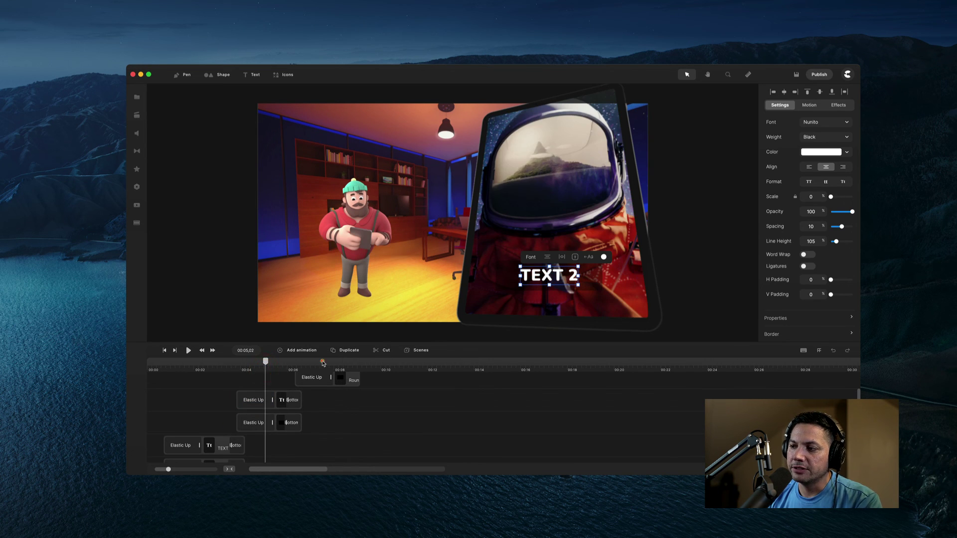
click(323, 362)
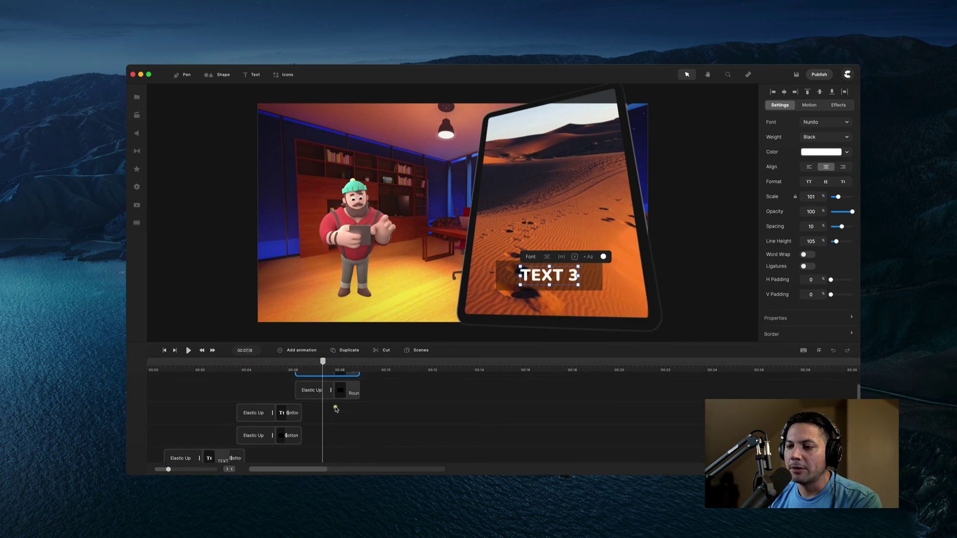
click(240, 369)
key(space)
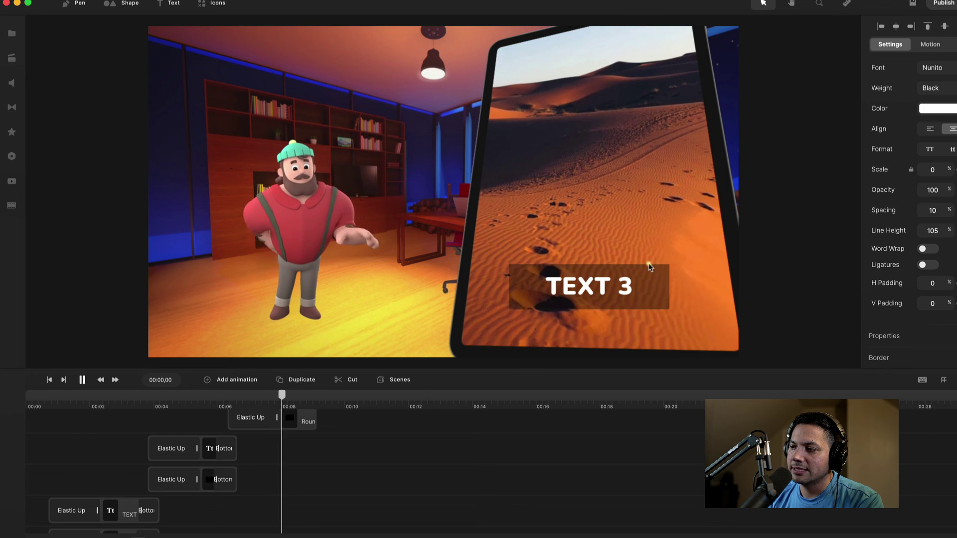
click(540, 295)
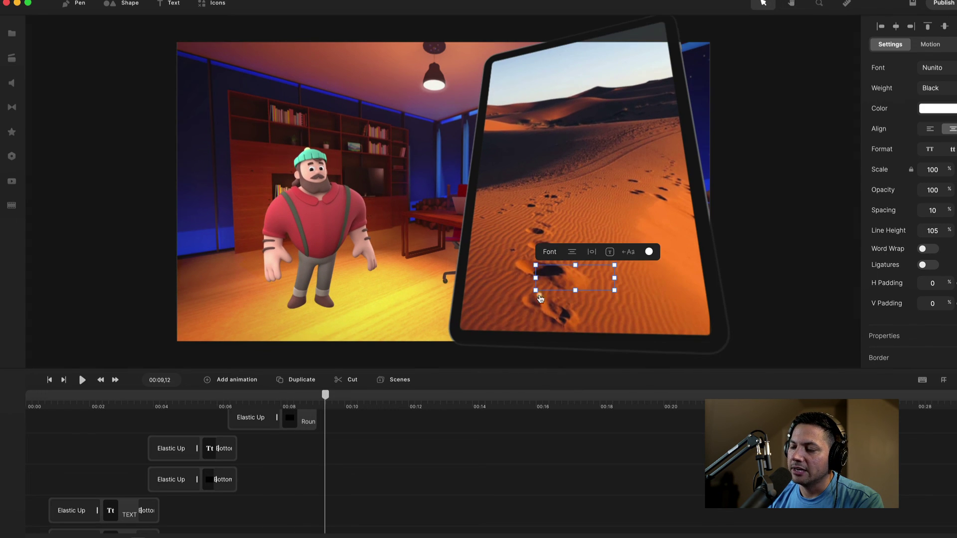
drag(329, 397, 38, 414)
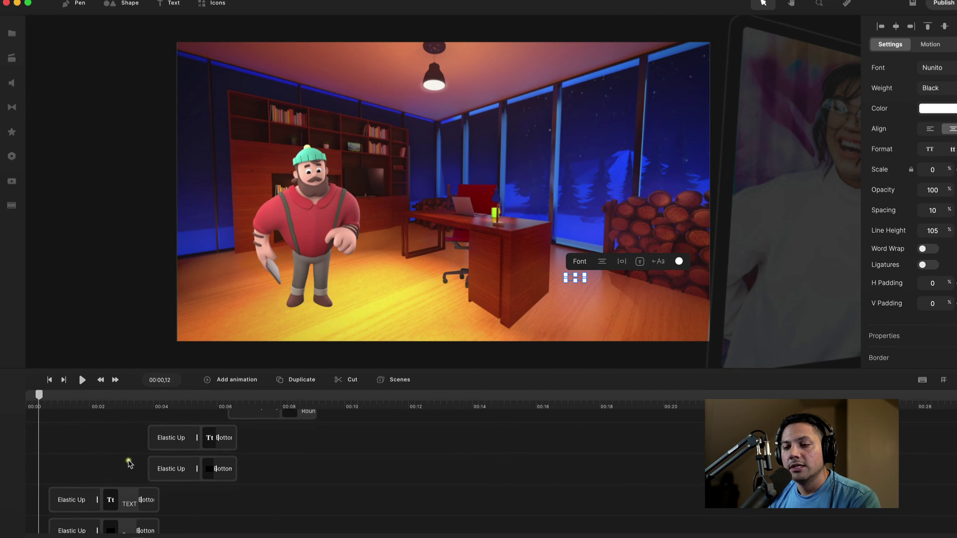